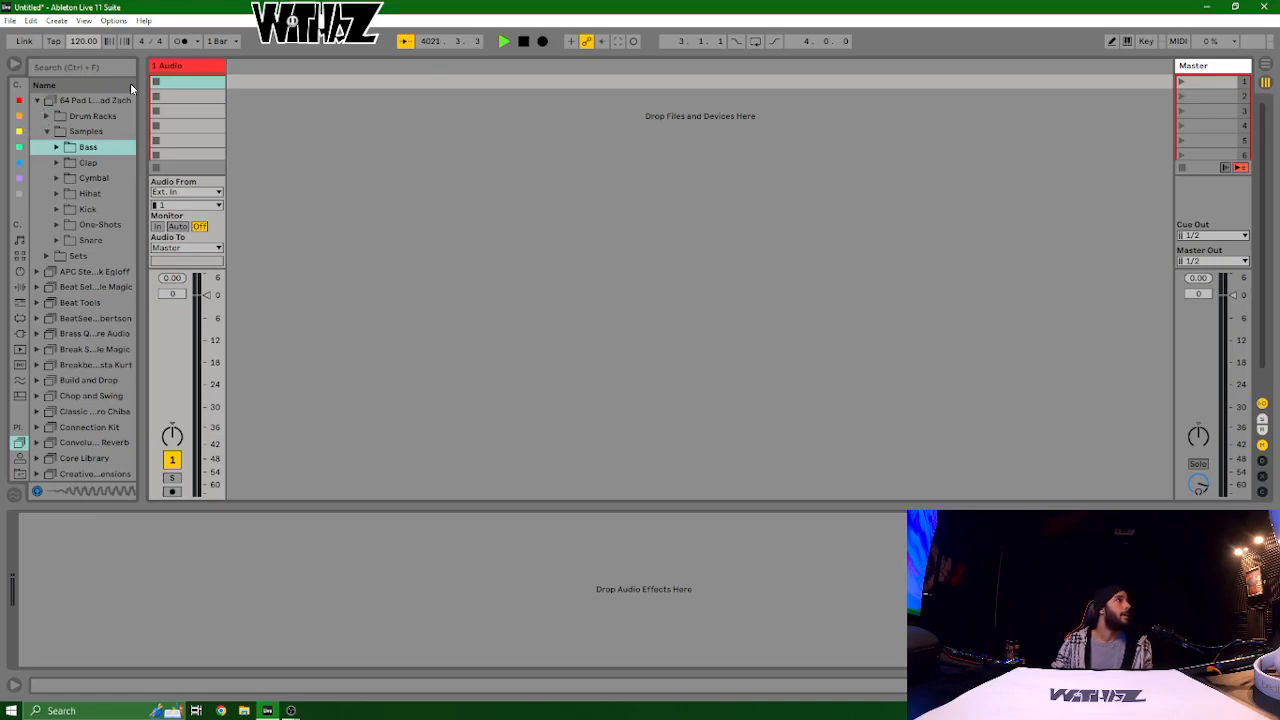
Step: Insert a MIDI track and move it in front of the existing audio track
left_click(203, 72)
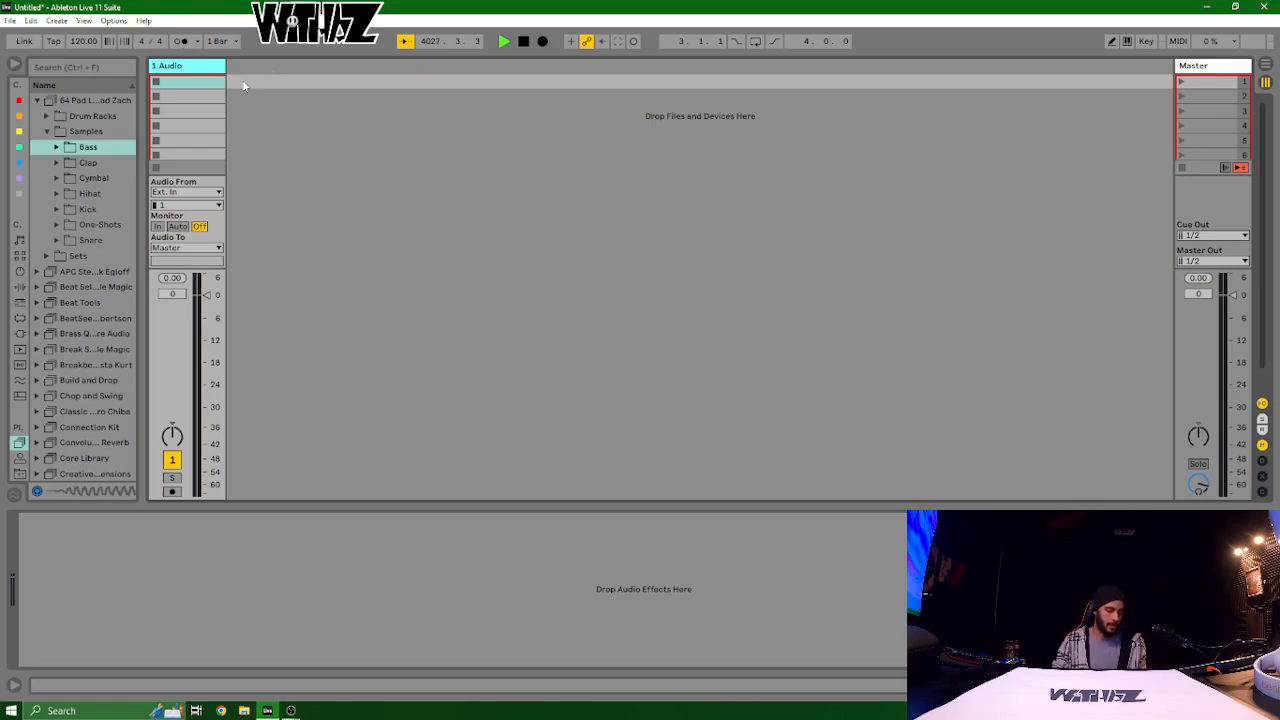
key("ctrl+shift+t")
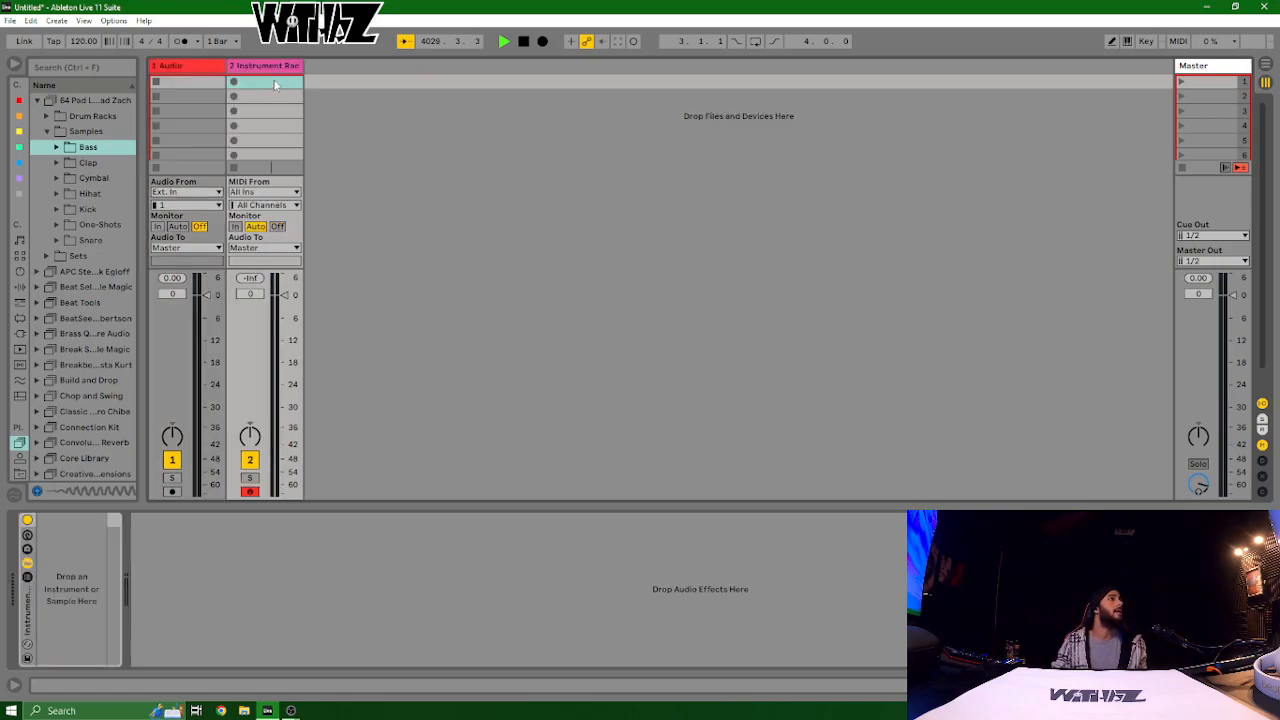
left_click(274, 68)
left_click_drag(274, 75, 180, 74)
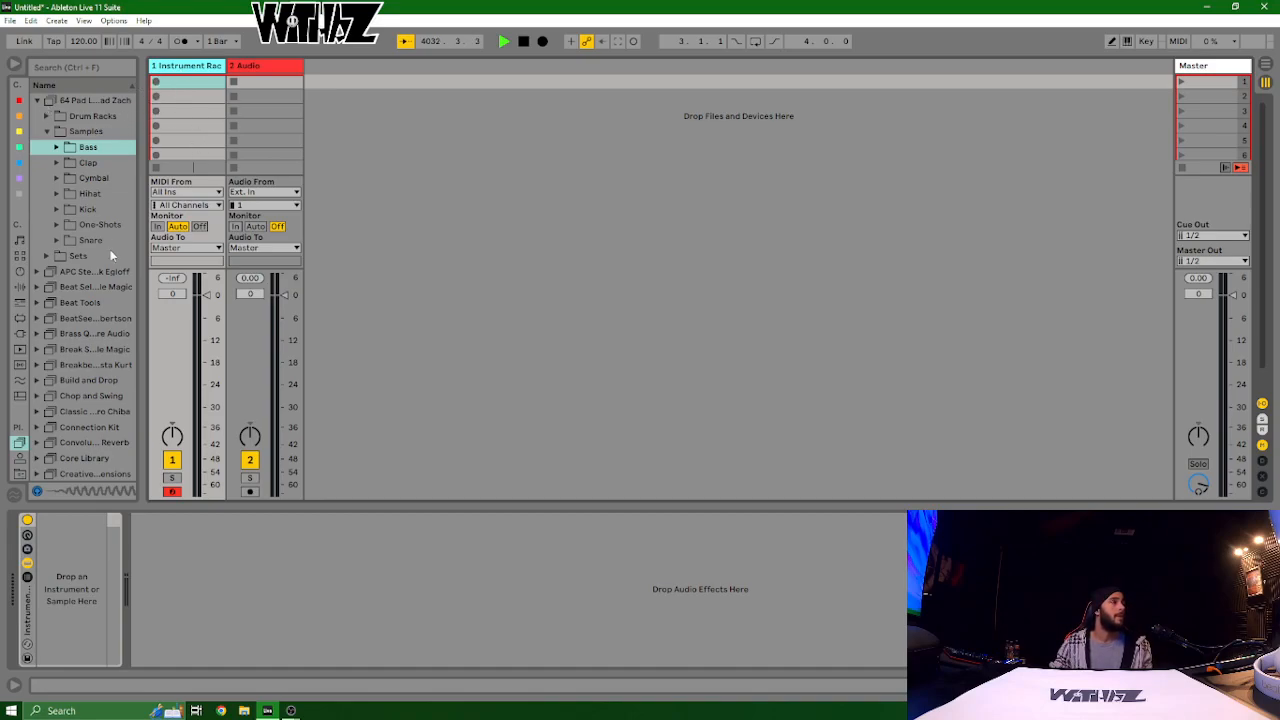
Step: Search the instruments for "drum" and load an empty Drum Rack onto the MIDI track
left_click(84, 68)
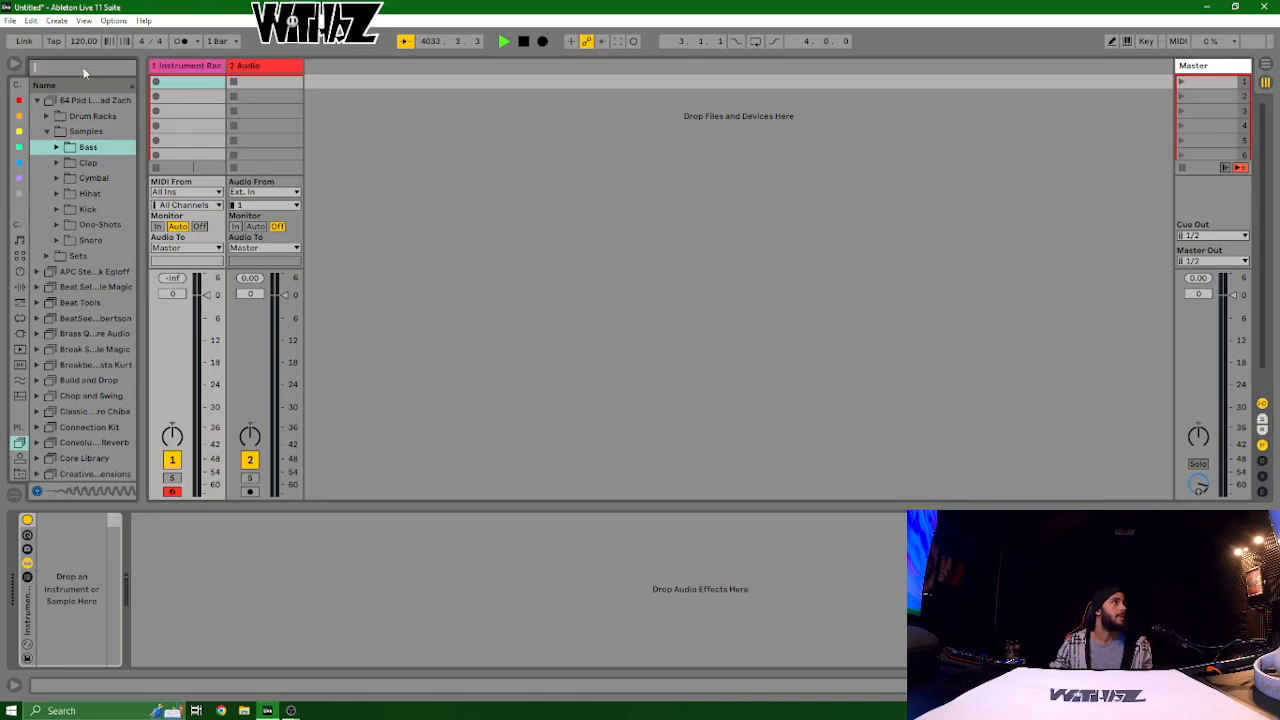
type("drum")
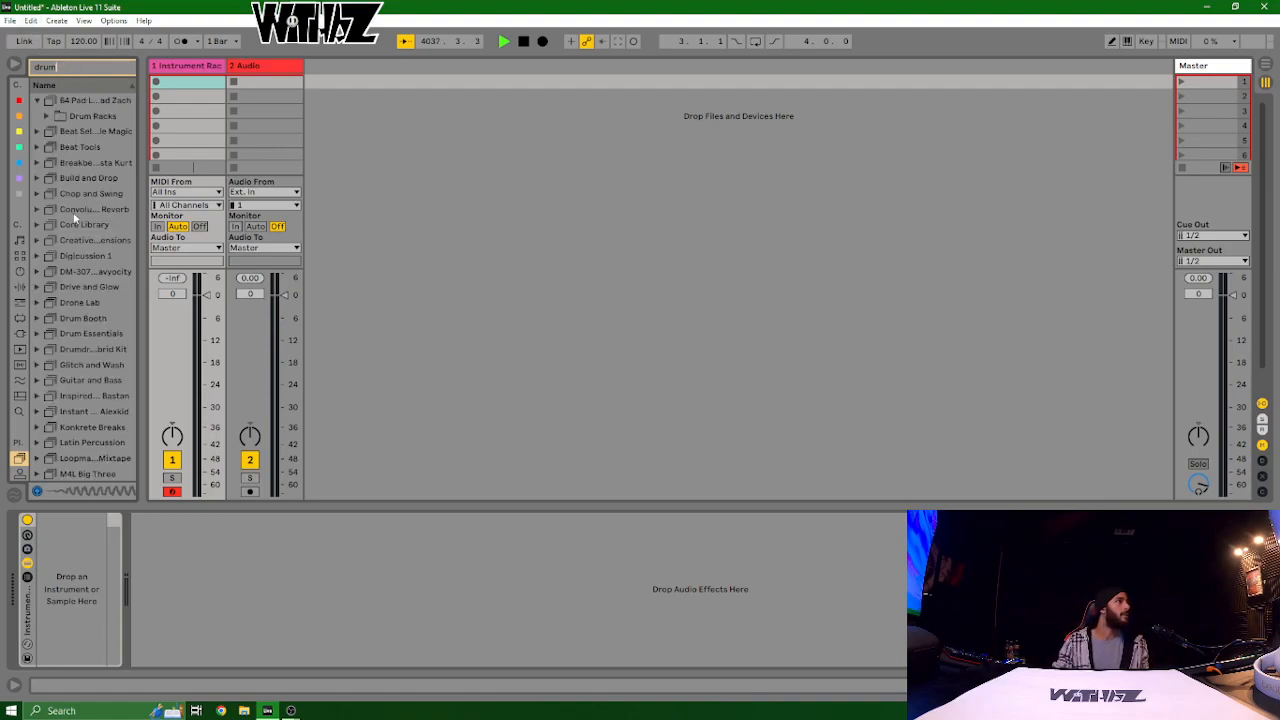
left_click(20, 271)
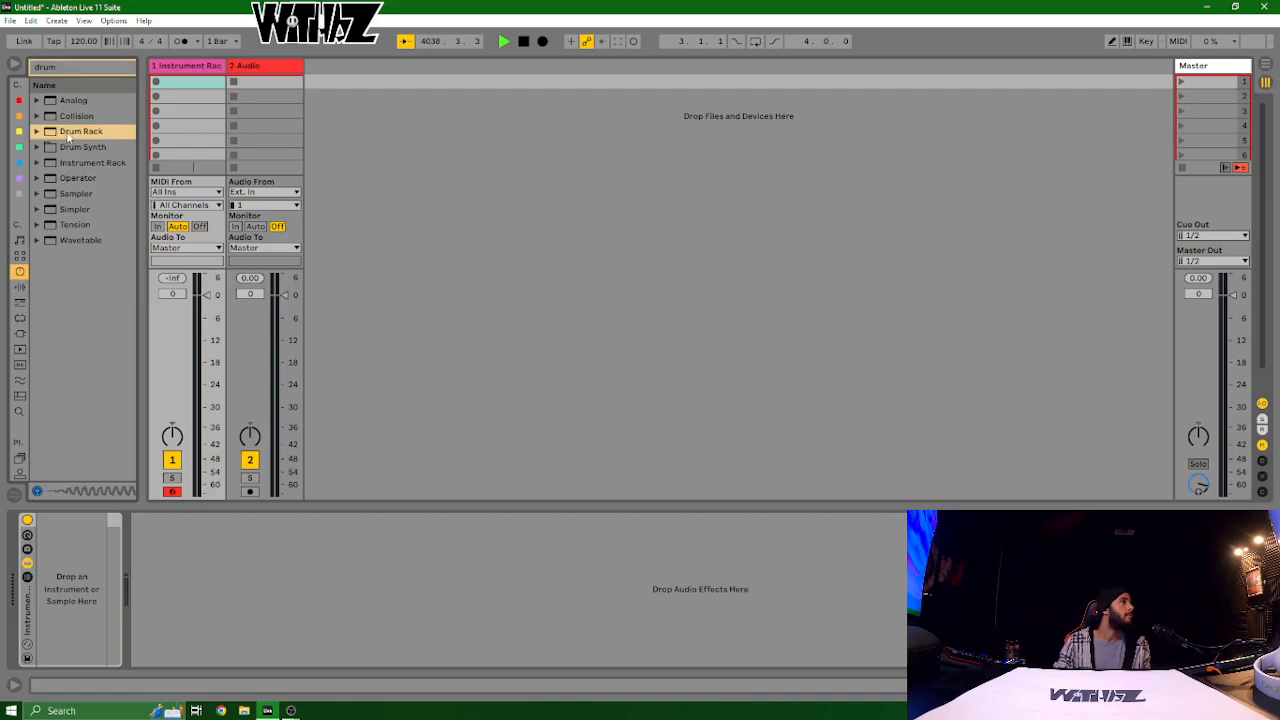
left_click_drag(203, 70, 203, 72)
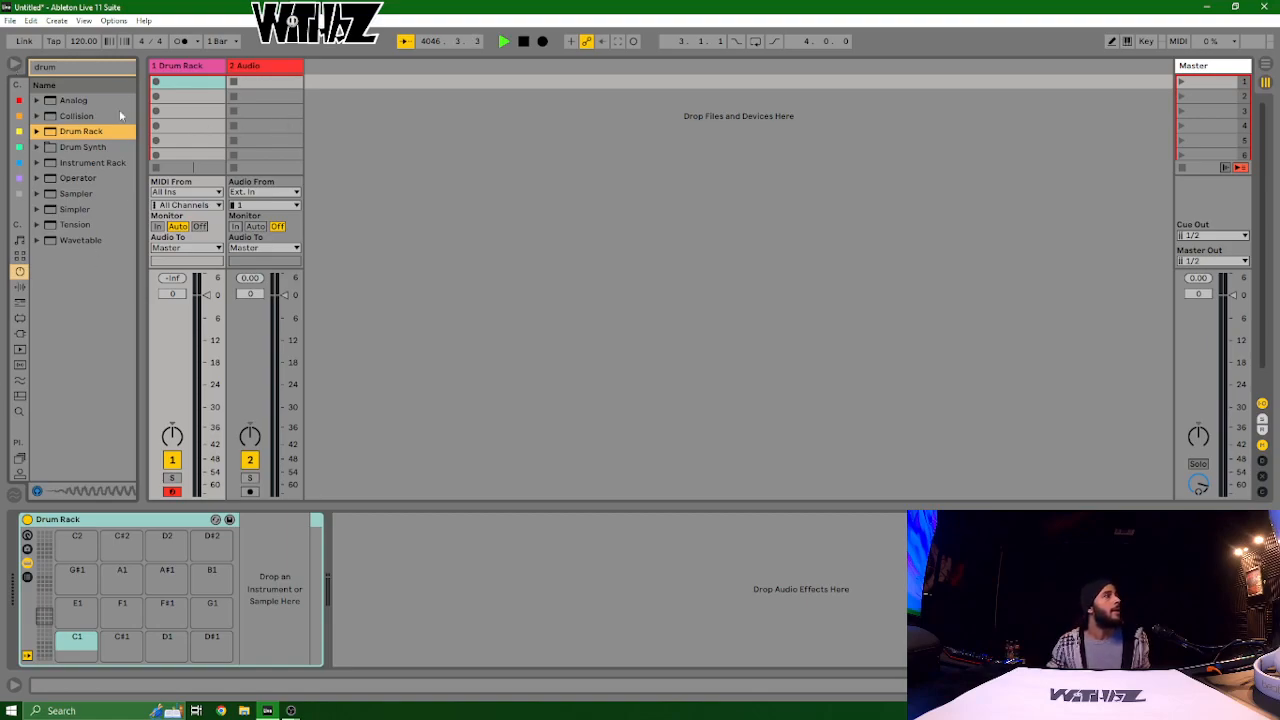
Step: Search all library content for "kick" and load the XG_kick_boomy_round sample onto the Drum Rack's C1 pad
left_click(73, 66)
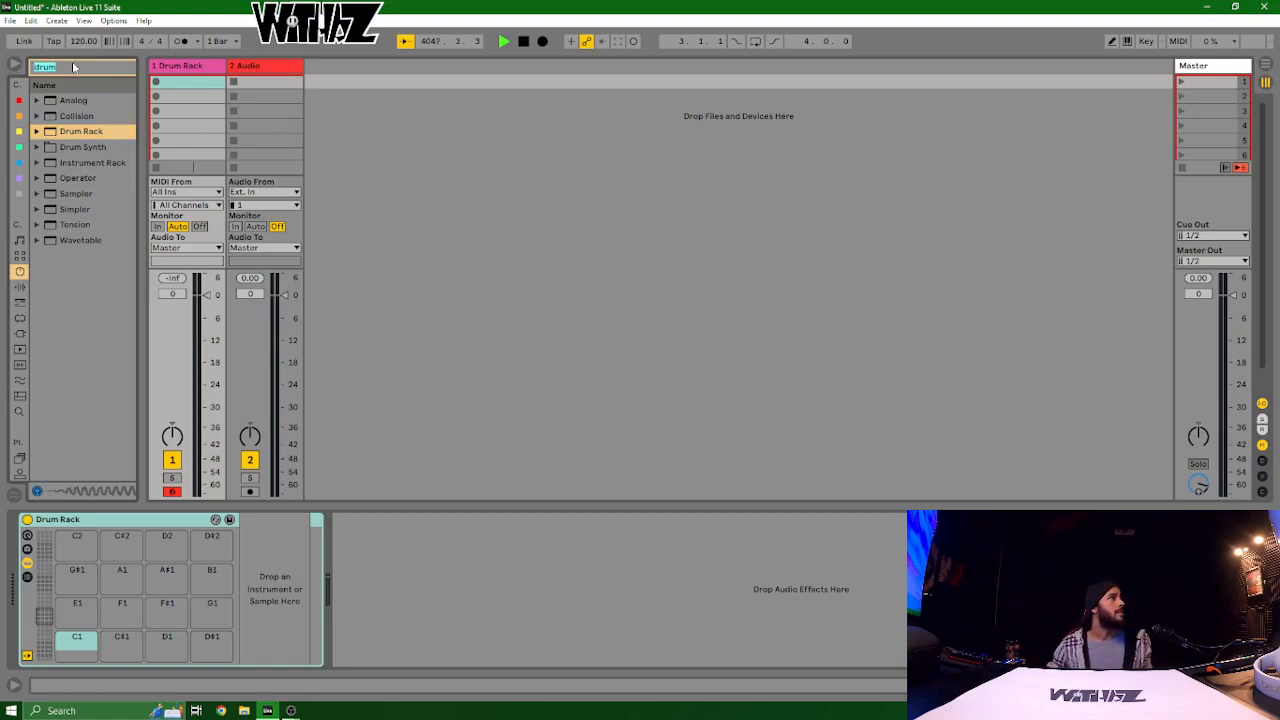
key("BackSpace")
type("kick")
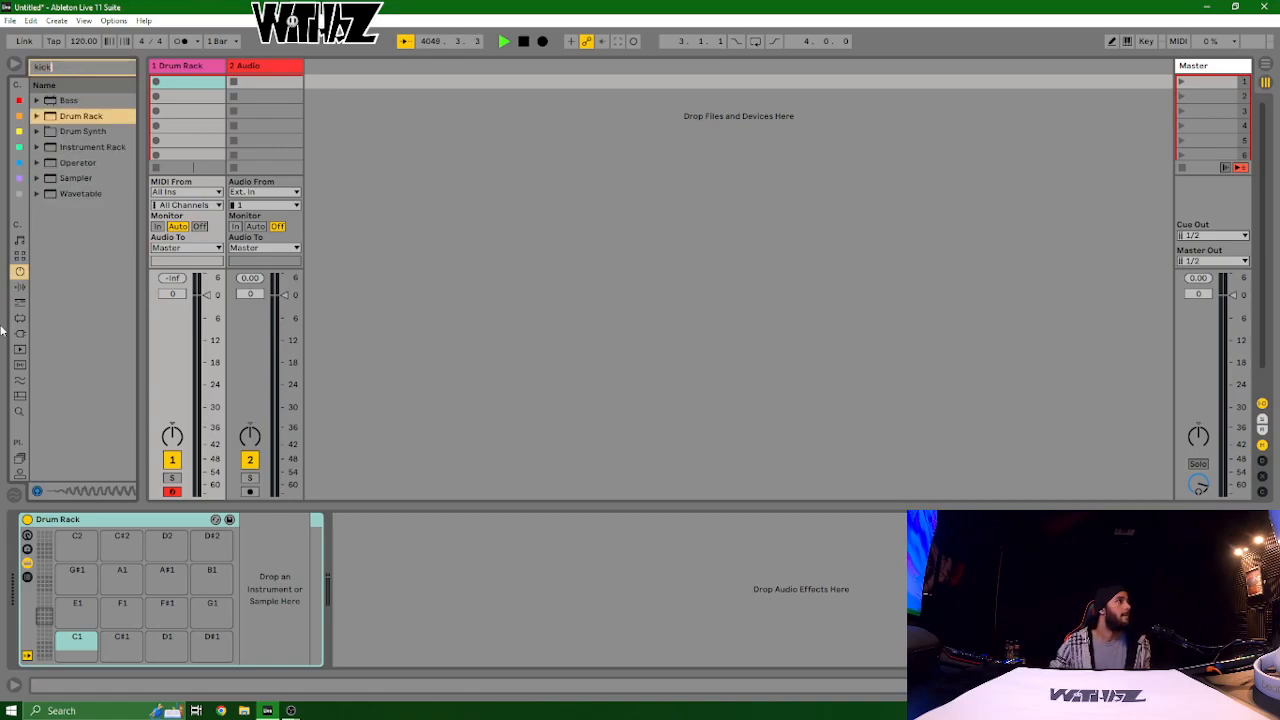
left_click(18, 411)
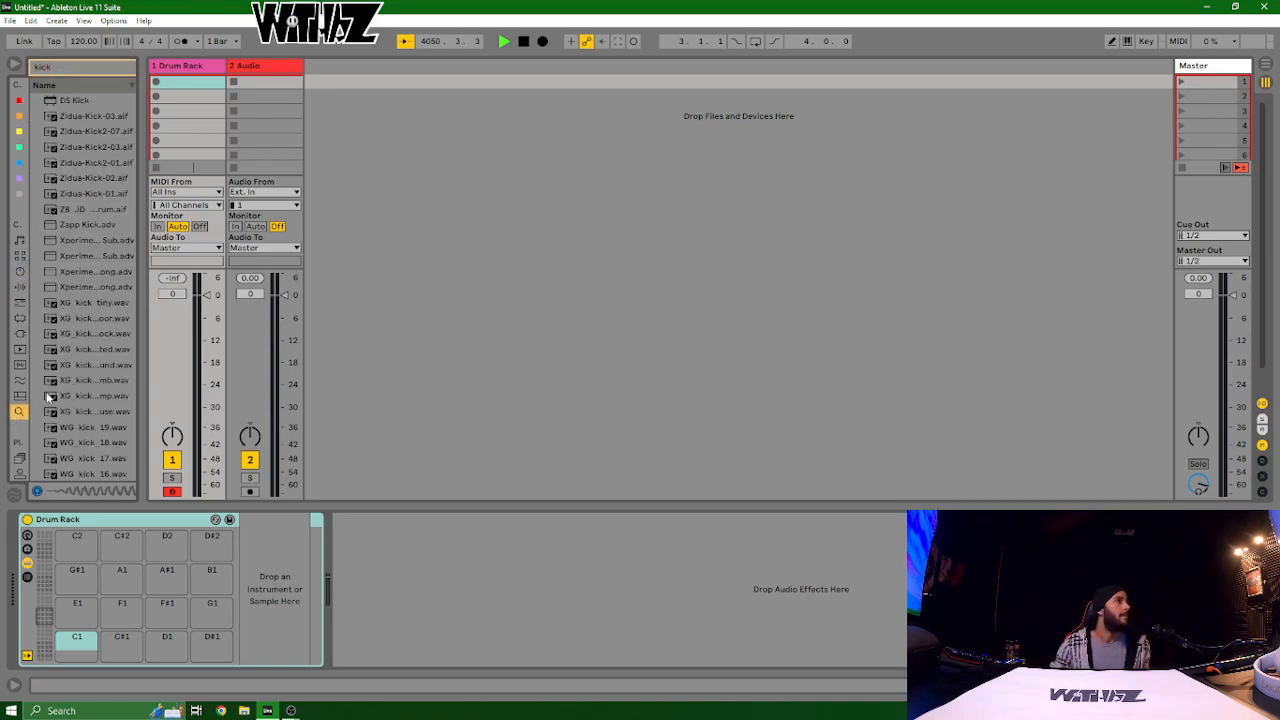
left_click(86, 352)
left_click(86, 368)
left_click_drag(91, 368, 82, 646)
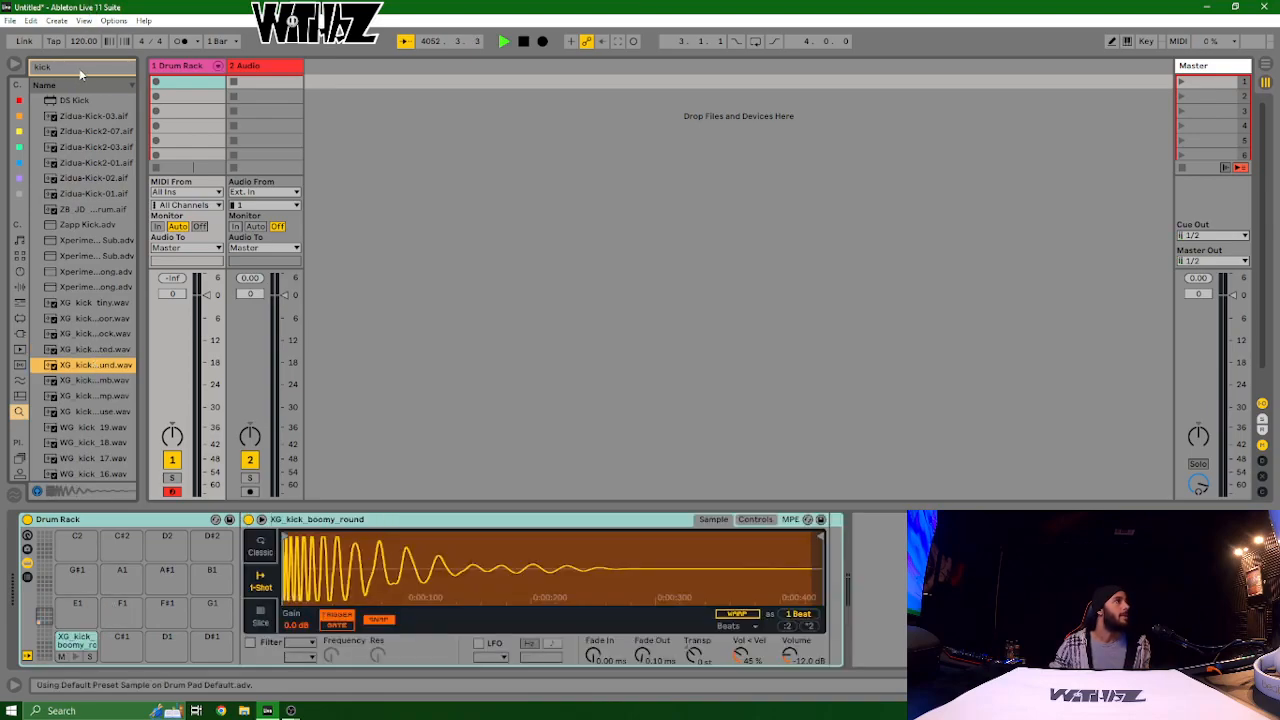
Step: Search for "snare", audition the samples, and arrange the pads with the kick on C#1 and WG_snare_clap_11 on D1
key("BackSpace")
key("BackSpace")
key("BackSpace")
key("BackSpace")
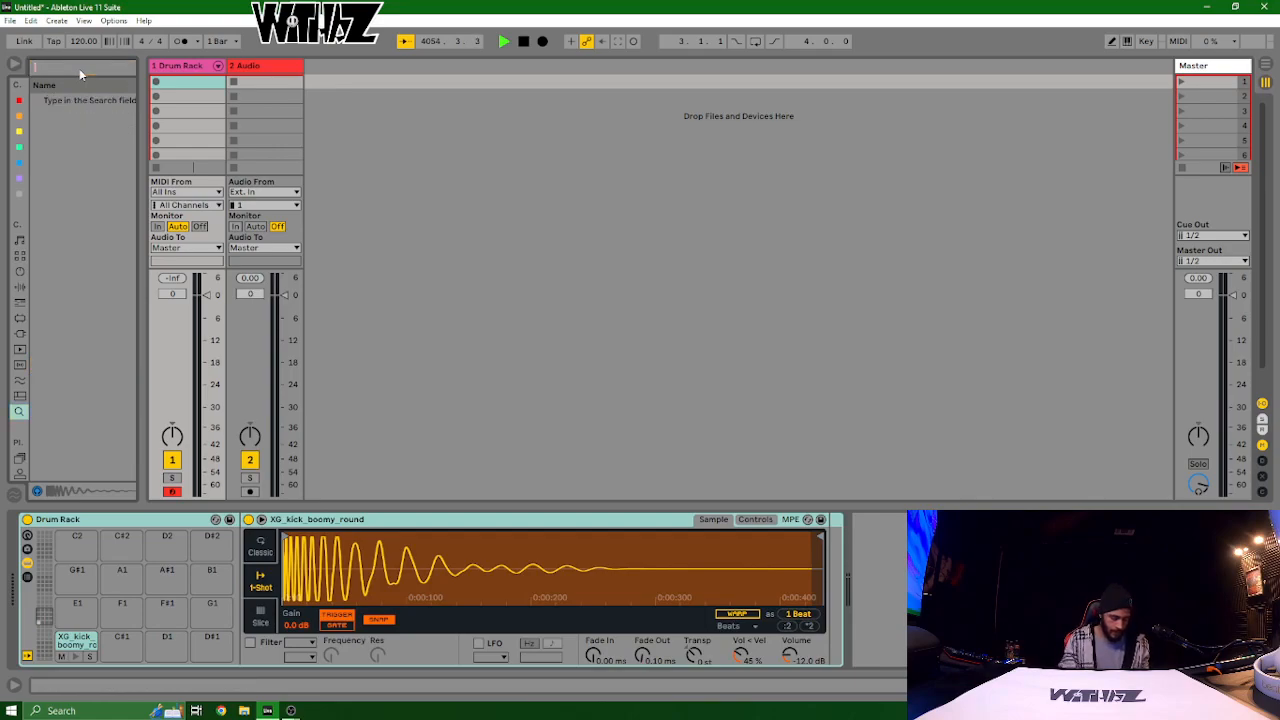
type("sn")
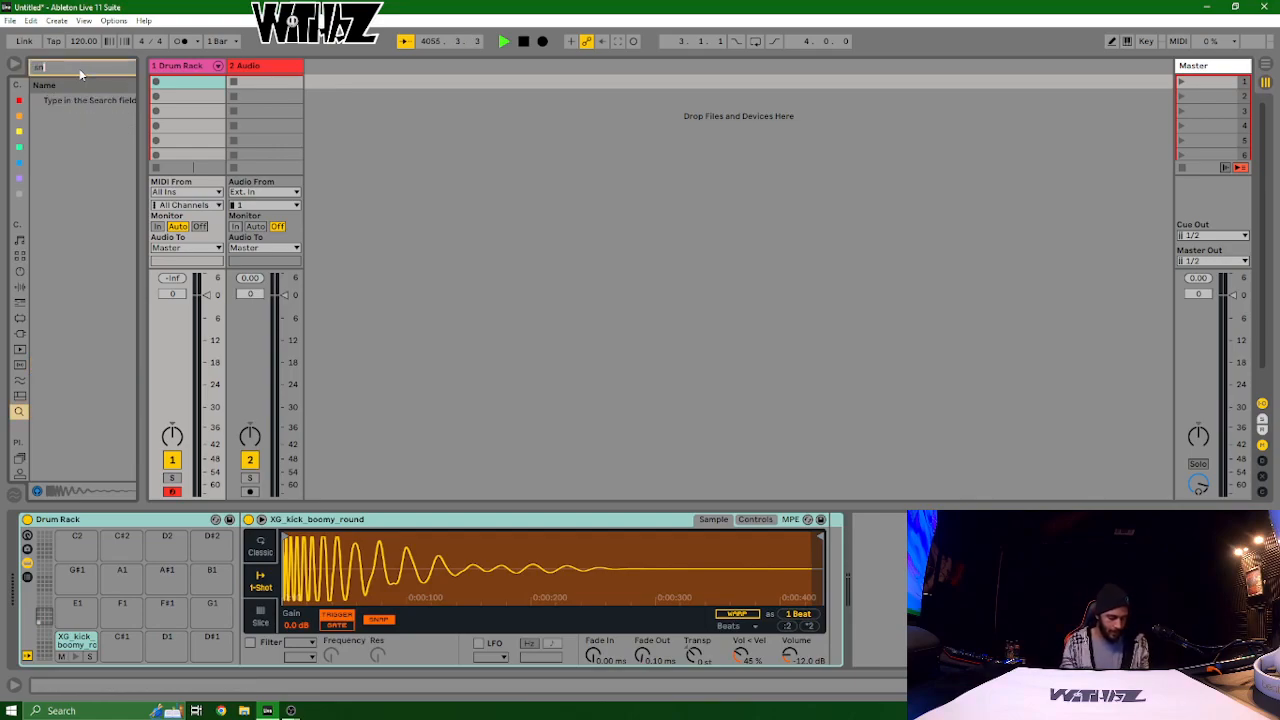
type("ara")
scroll(81, 408, "down", 1)
left_click(90, 332)
key("Down")
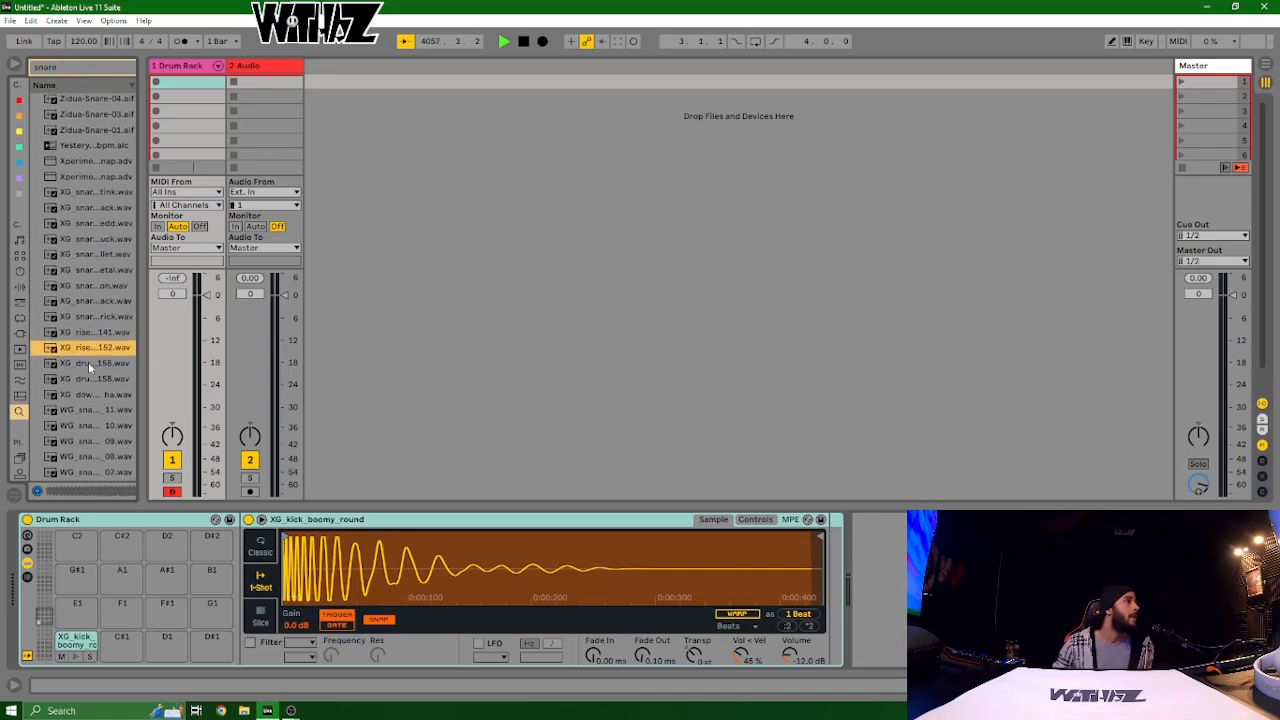
key("Down")
key("Down")
key("Down")
key("Down")
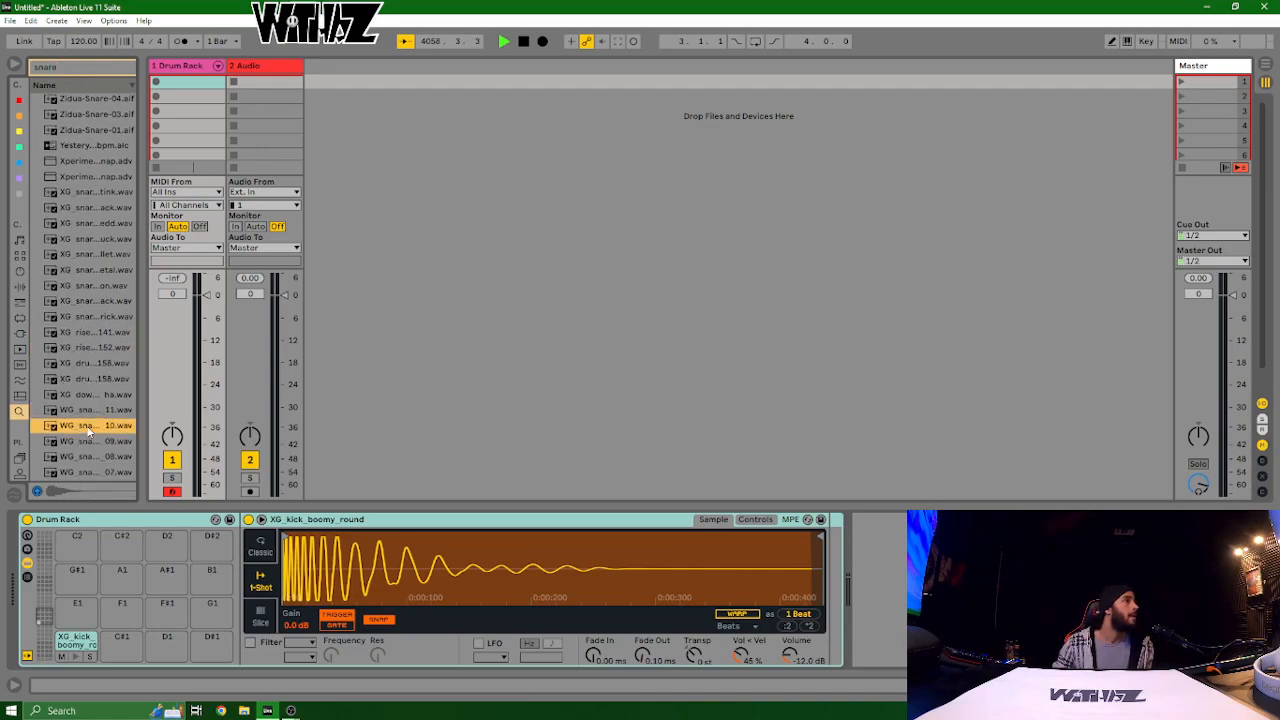
left_click_drag(170, 626, 121, 648)
left_click(86, 642)
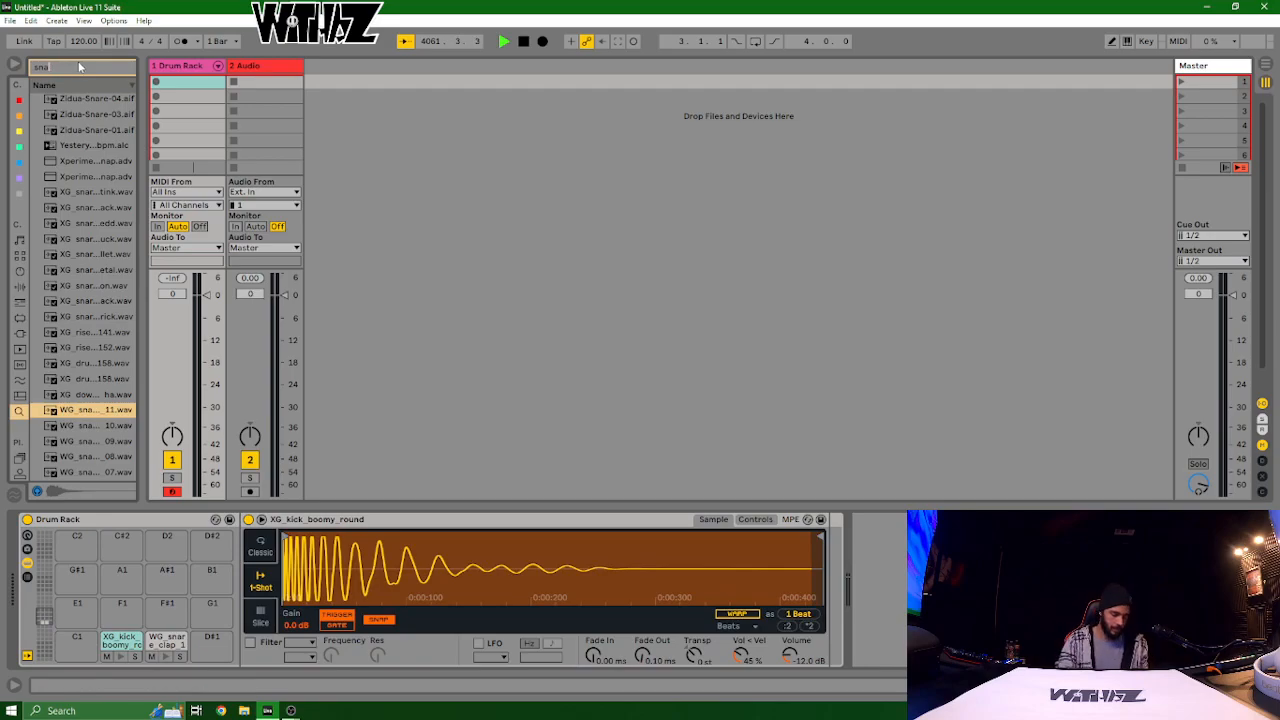
Step: Search for "closed hat" and load Hihat Closed Chirp Hat onto pad C1 and the closed hi-hat Mid sample onto pad E1
key("BackSpace")
key("BackSpace")
key("BackSpace")
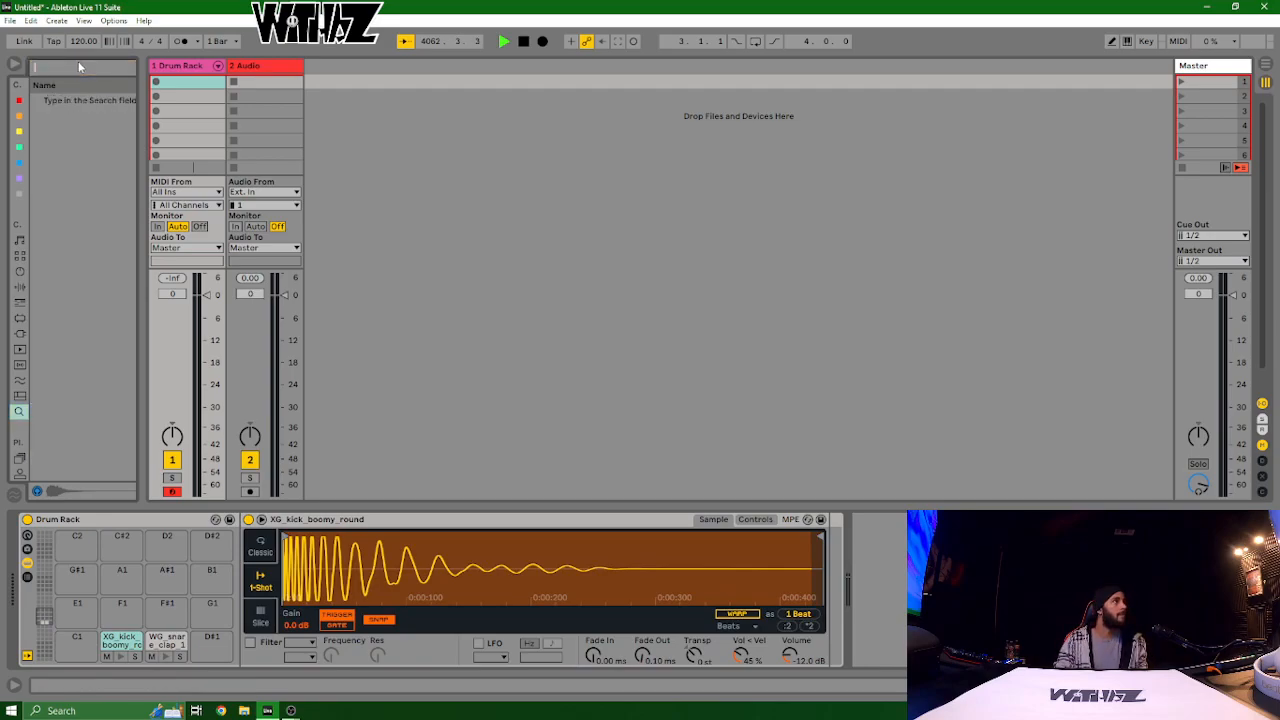
type("clo")
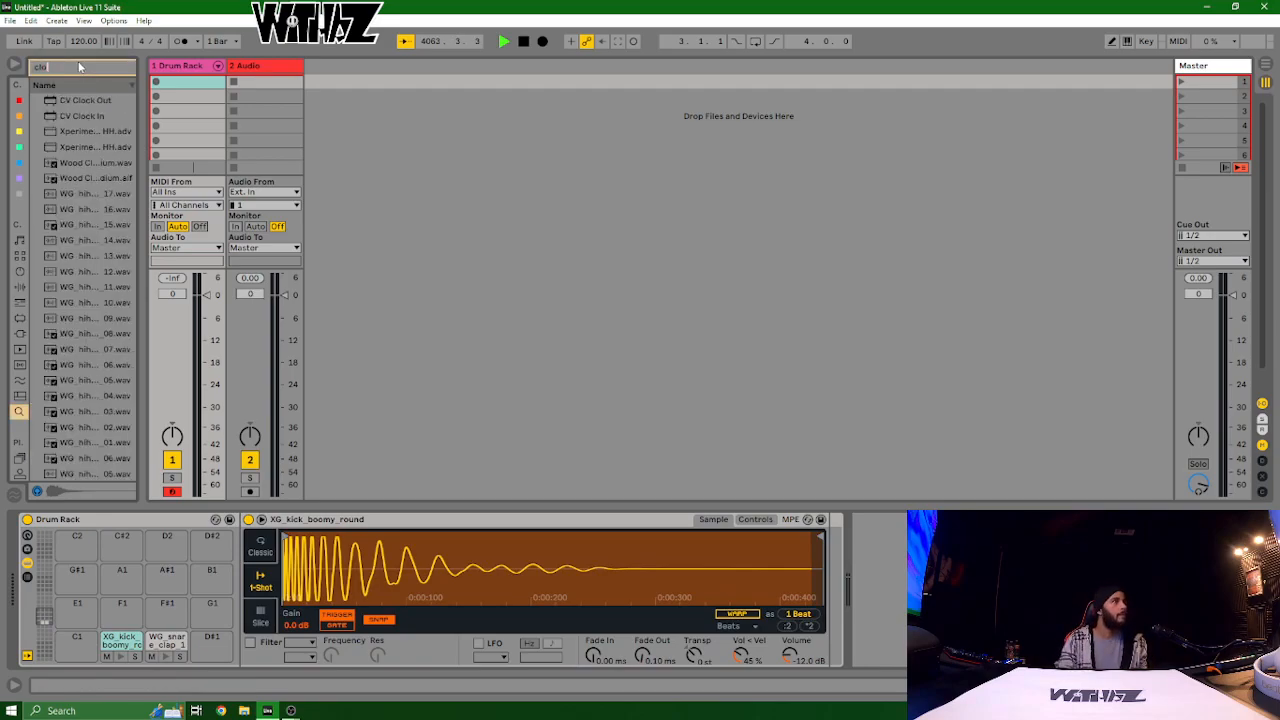
type("sed hat")
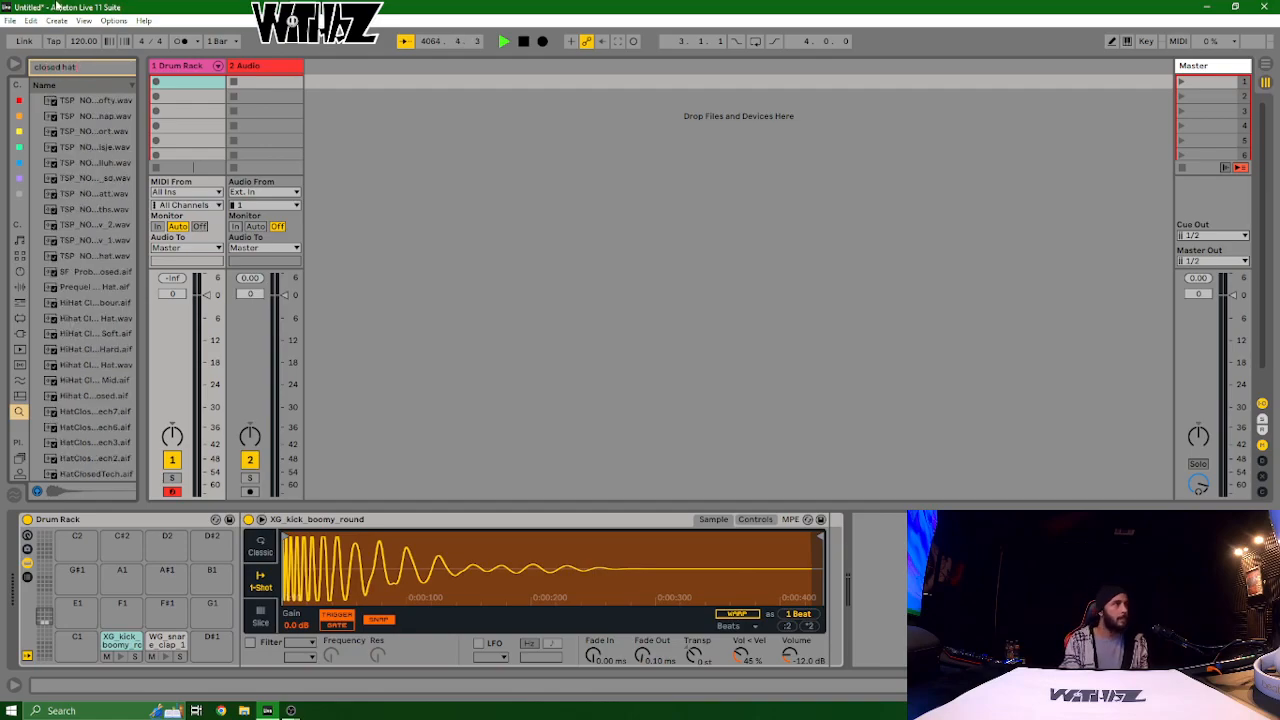
left_click(120, 367)
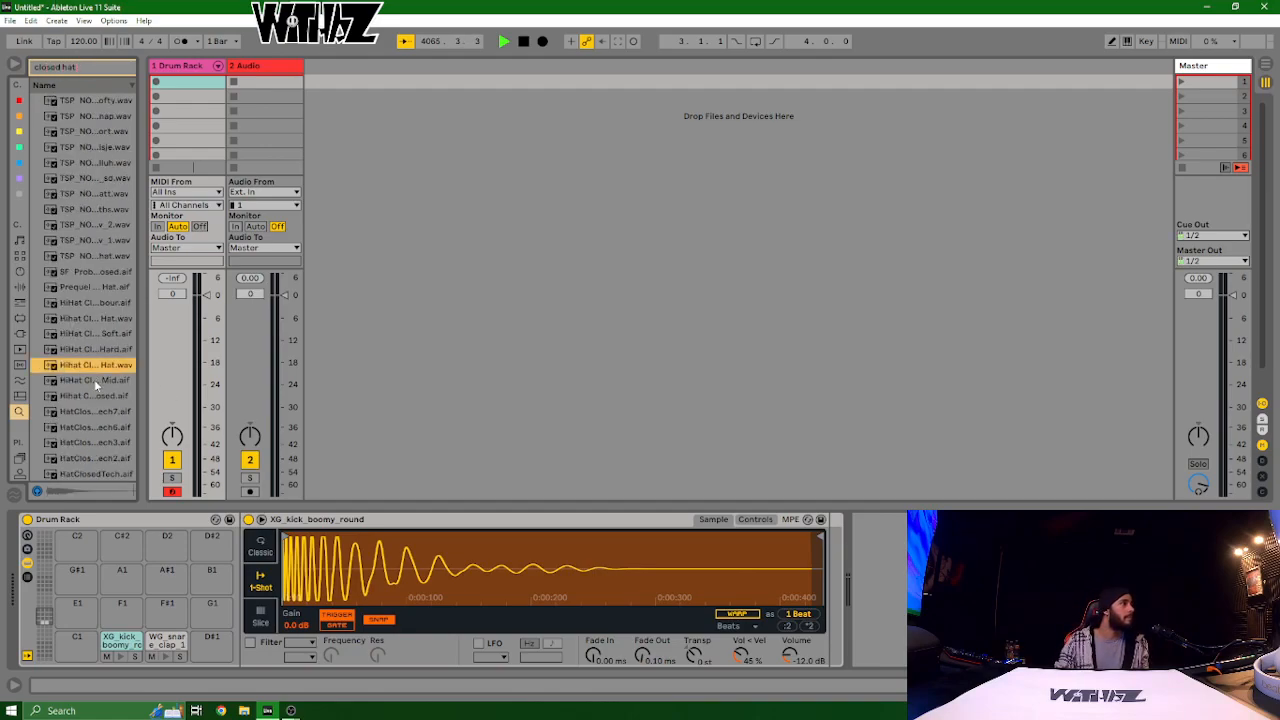
left_click_drag(97, 372, 77, 640)
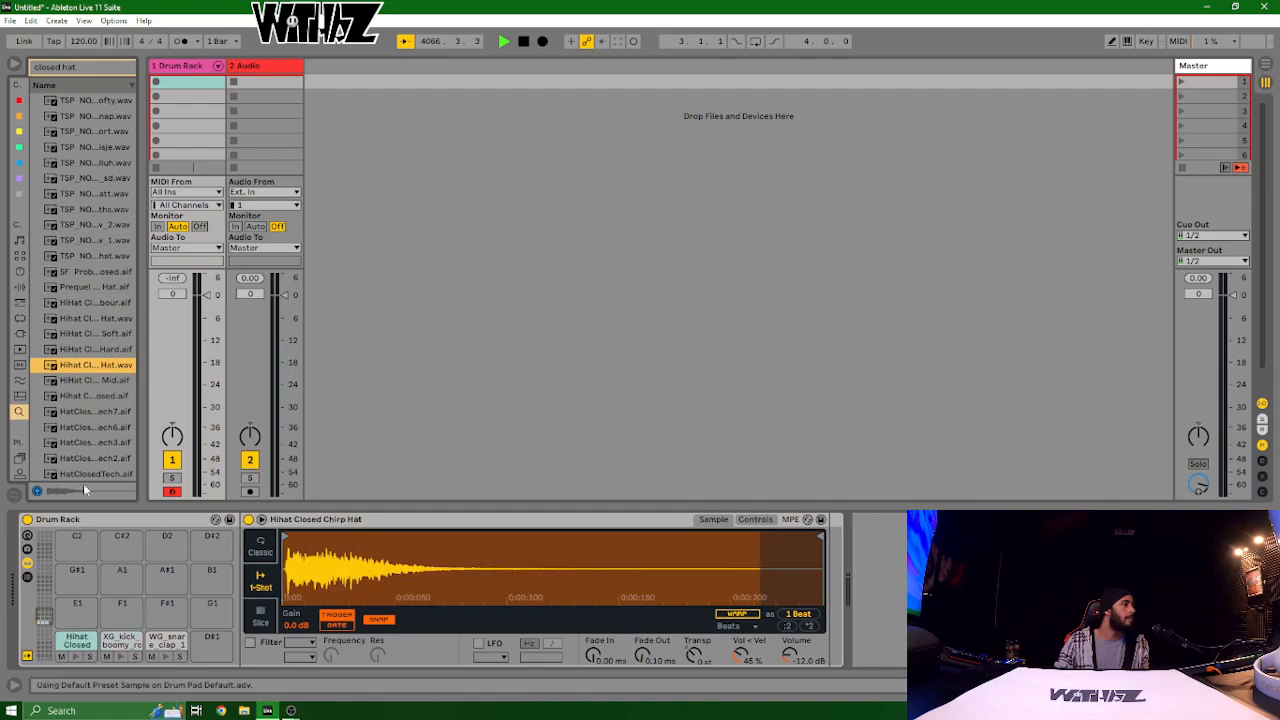
left_click(82, 384)
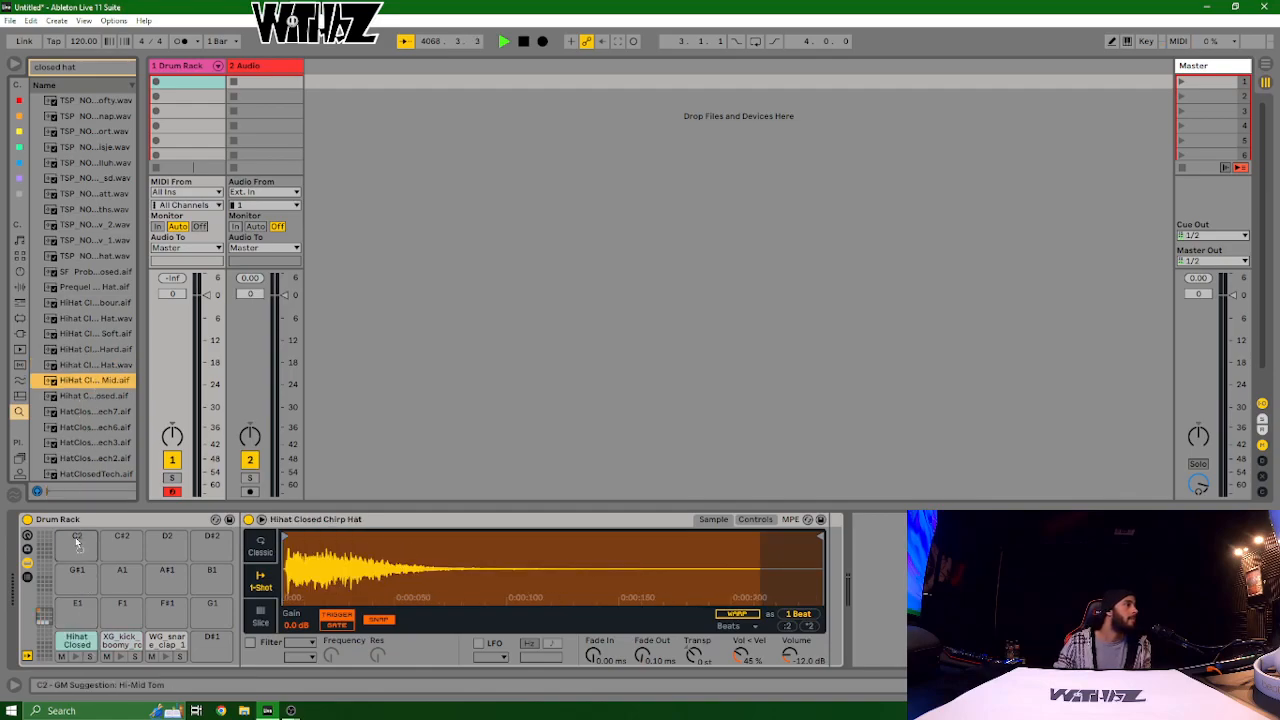
left_click_drag(67, 617, 70, 612)
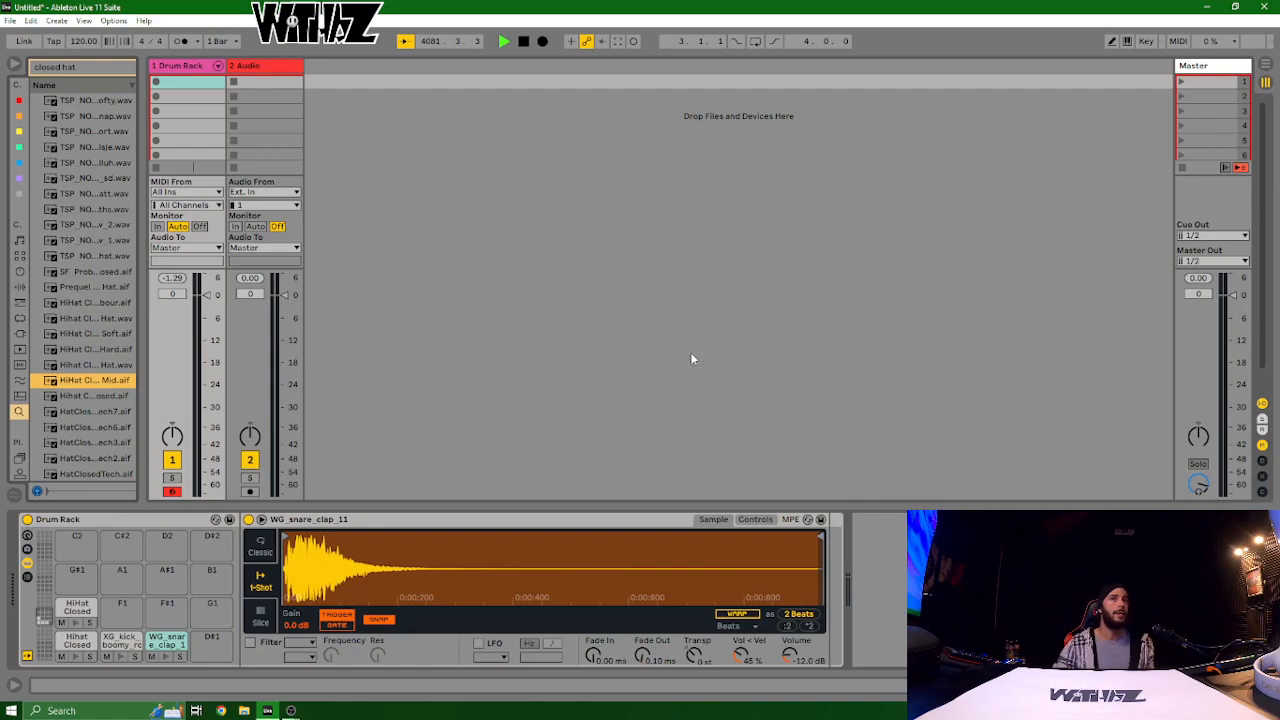
Step: Switch to the Arrangement View and record a drum pattern of just over four bars from bar 1 on the Drum Rack track
left_click(1265, 64)
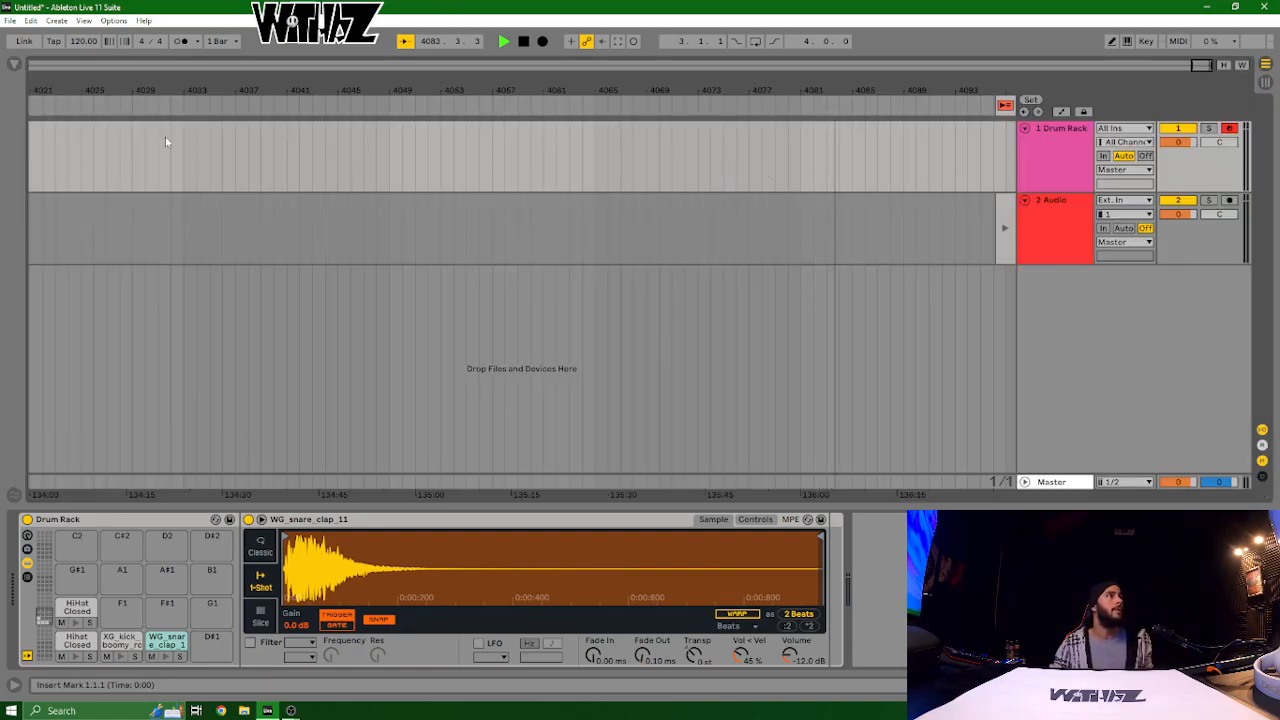
left_click(523, 41)
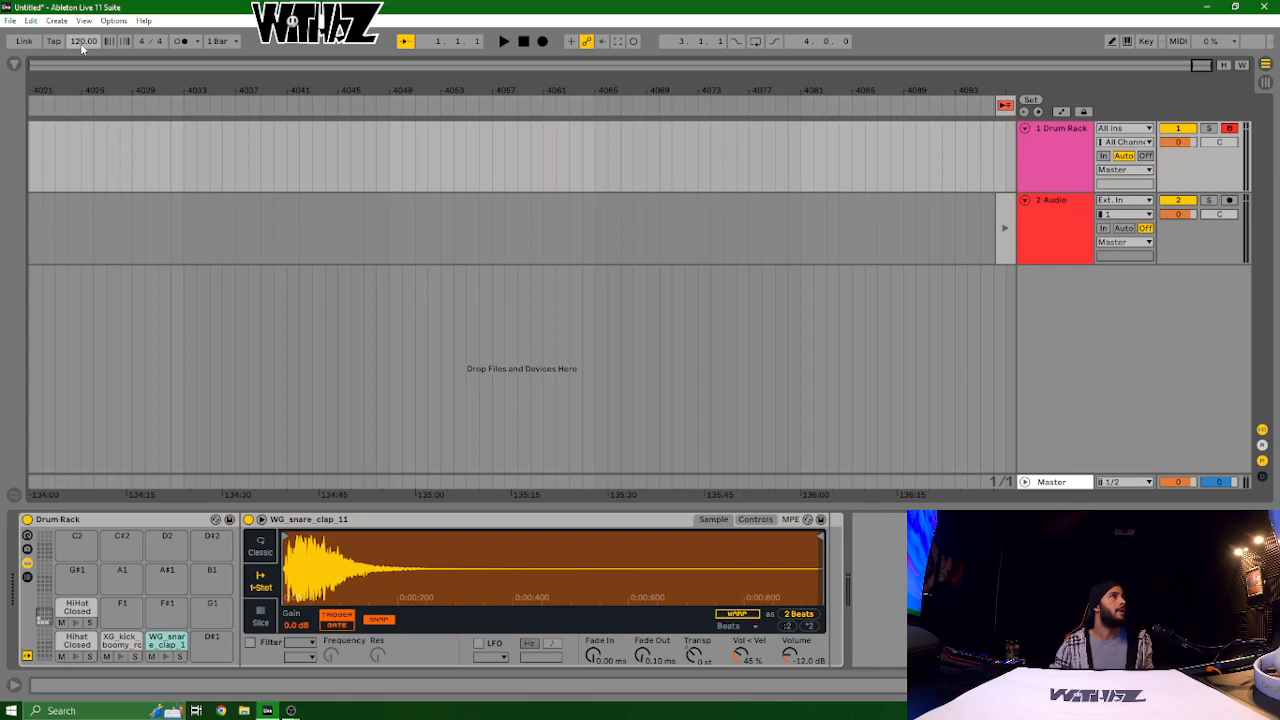
left_click(542, 42)
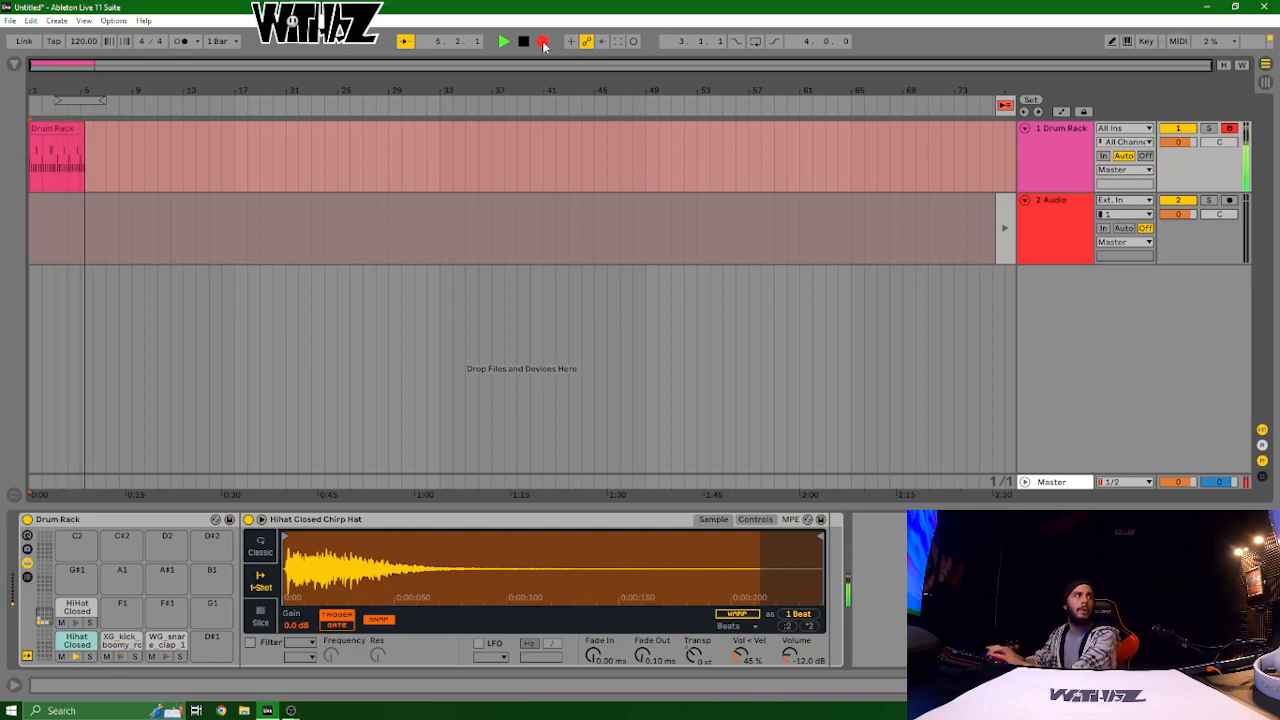
left_click(543, 42)
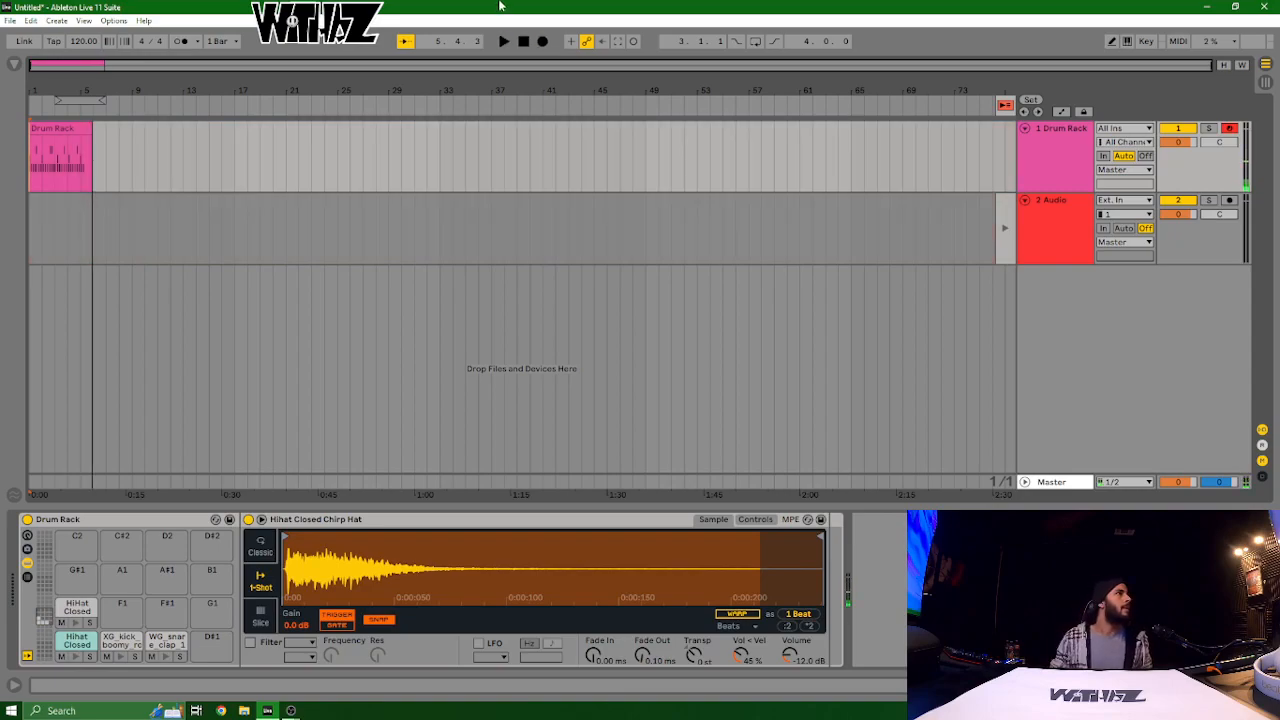
Step: Delete the part of the recorded drum clip that extends past the start of bar 5
left_click(45, 158)
left_click_drag(65, 83, 167, 179)
left_click_drag(458, 182, 673, 170)
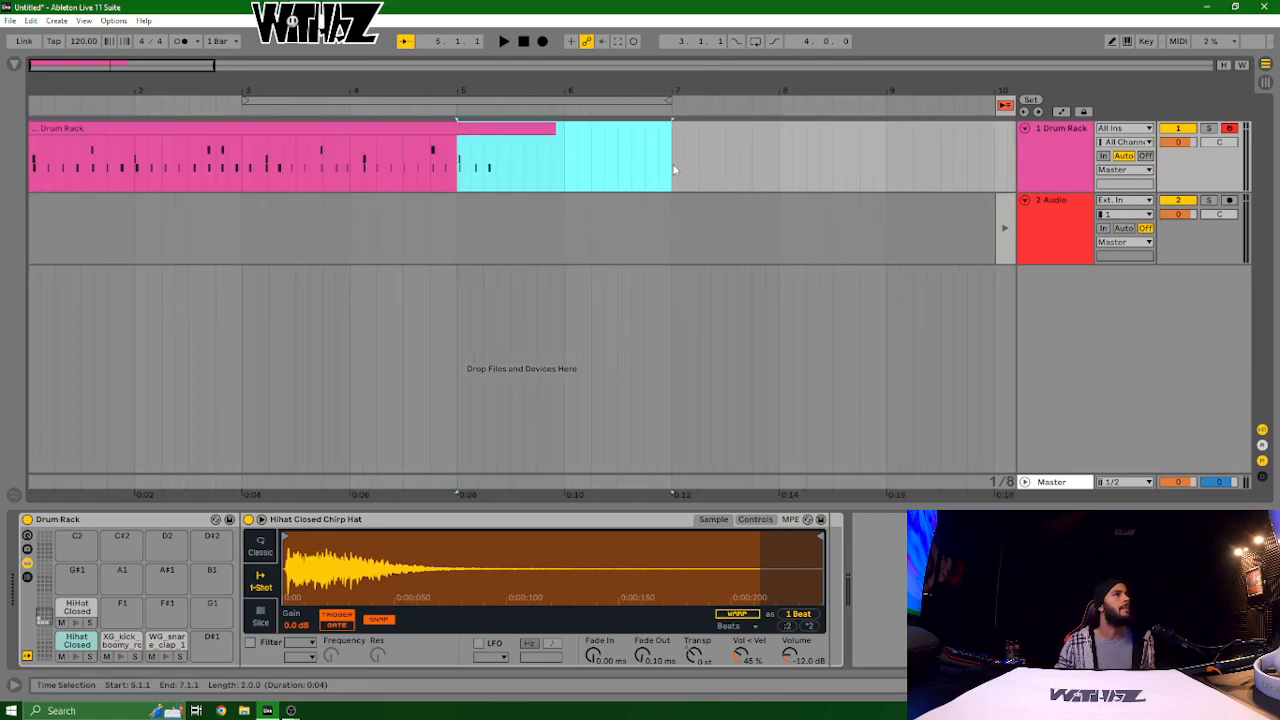
key("Delete")
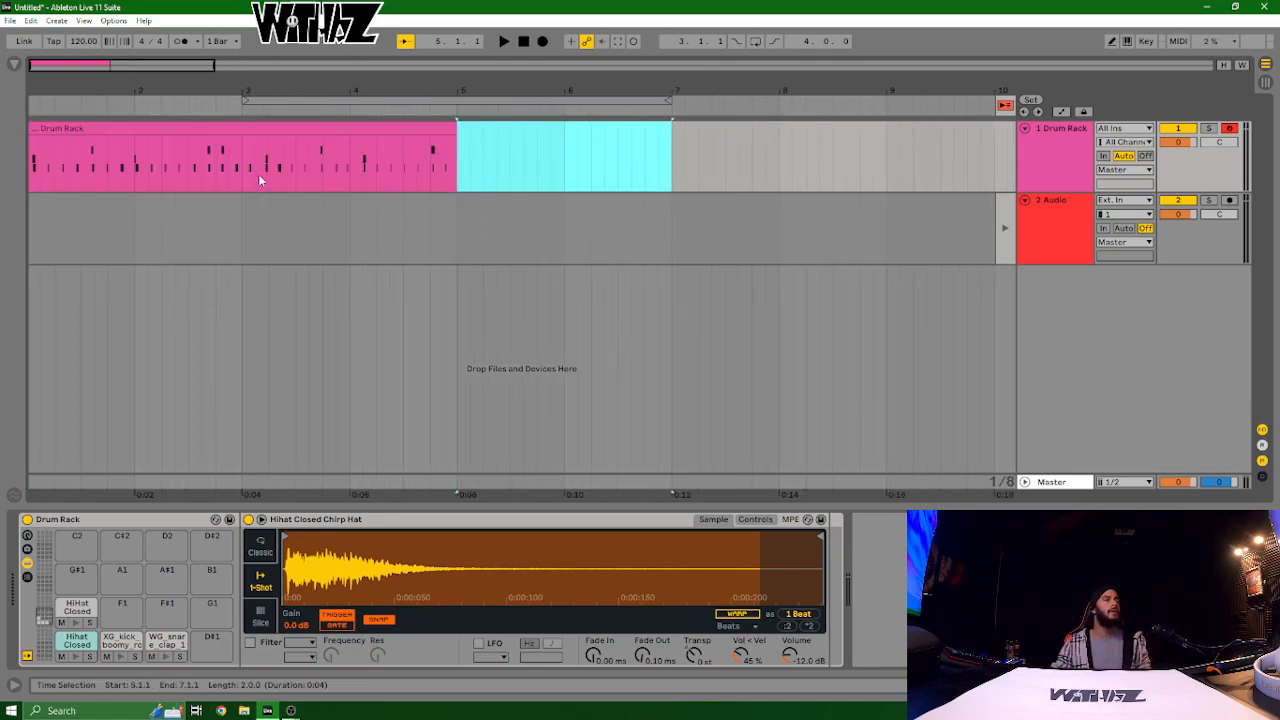
Step: Move the whole drum clip to start at bar 3 and return it to bar 1
left_click(271, 147)
left_click_drag(168, 93, 121, 72)
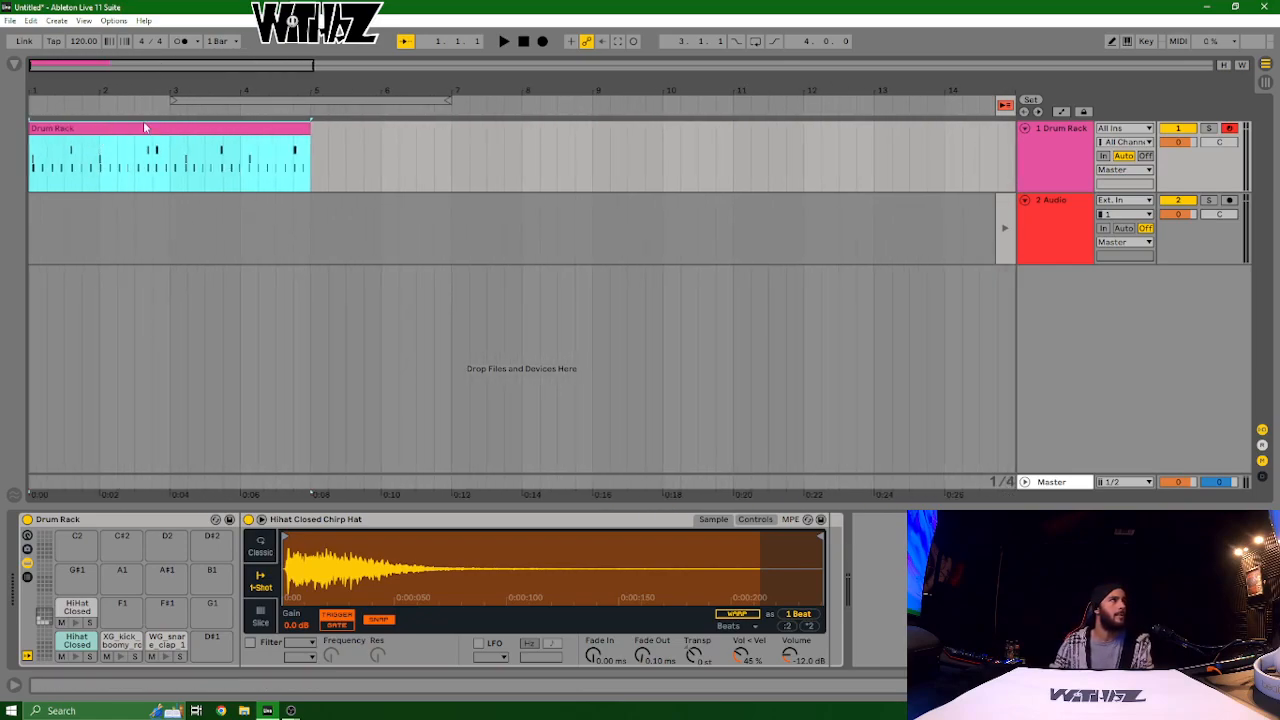
left_click_drag(183, 126, 326, 163)
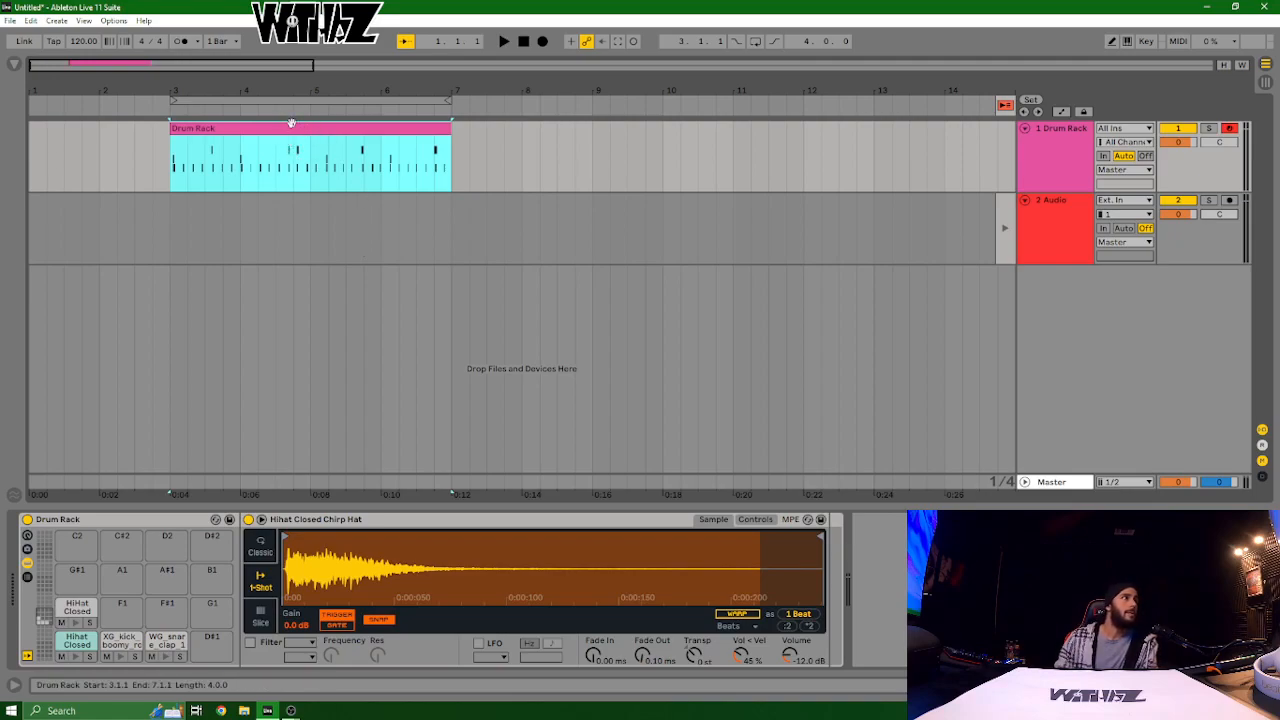
left_click_drag(288, 131, 136, 131)
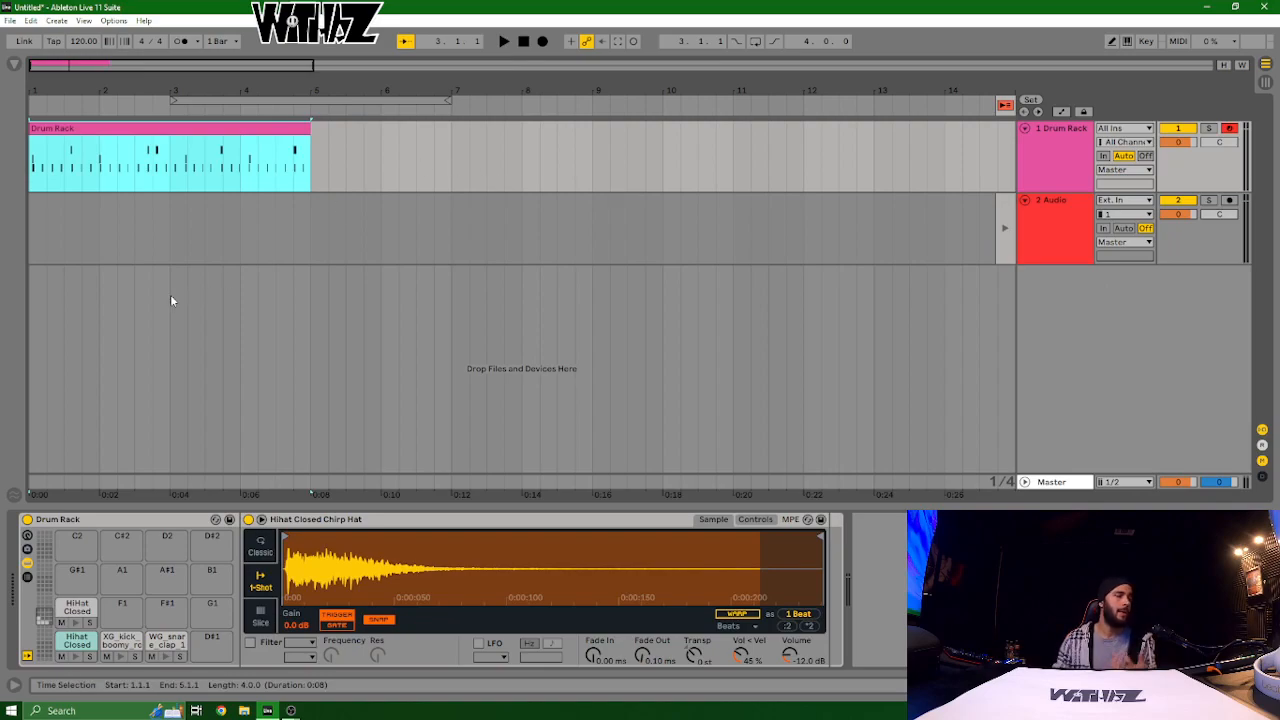
Step: Insert two more audio tracks below the existing audio track and select the first audio track
left_click(1065, 250)
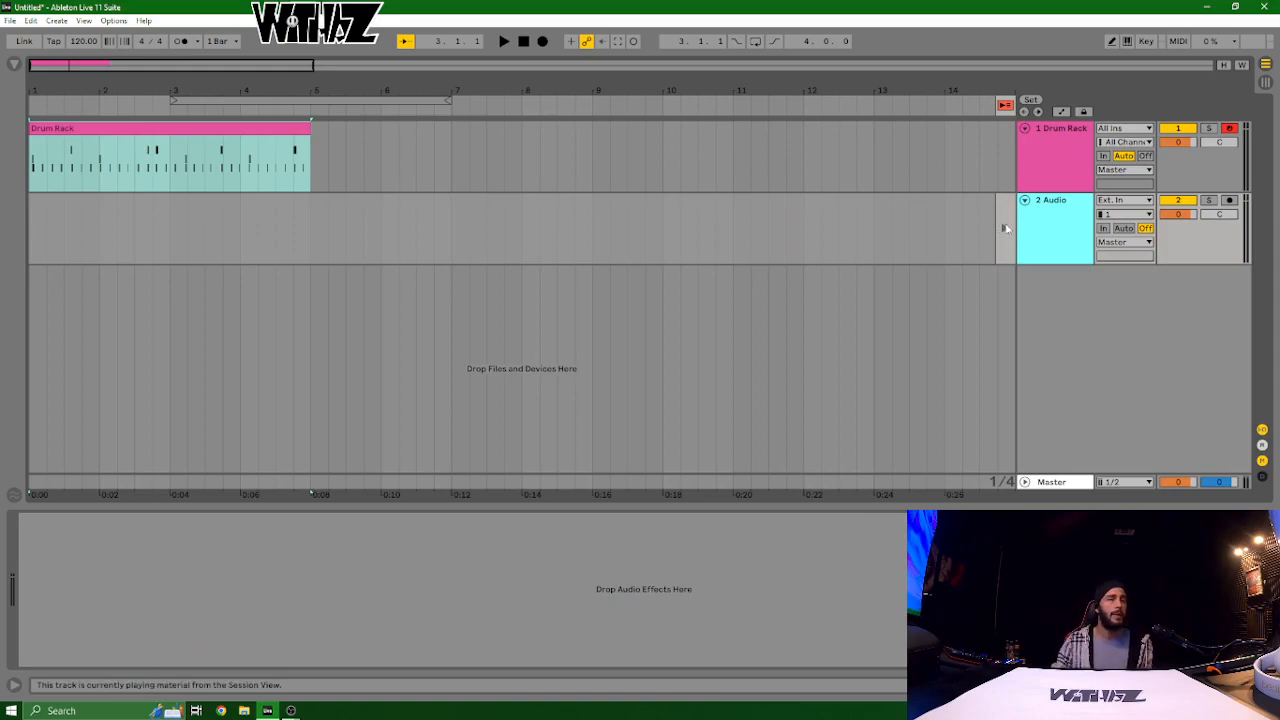
key("ctrl+t")
key("ctrl+t")
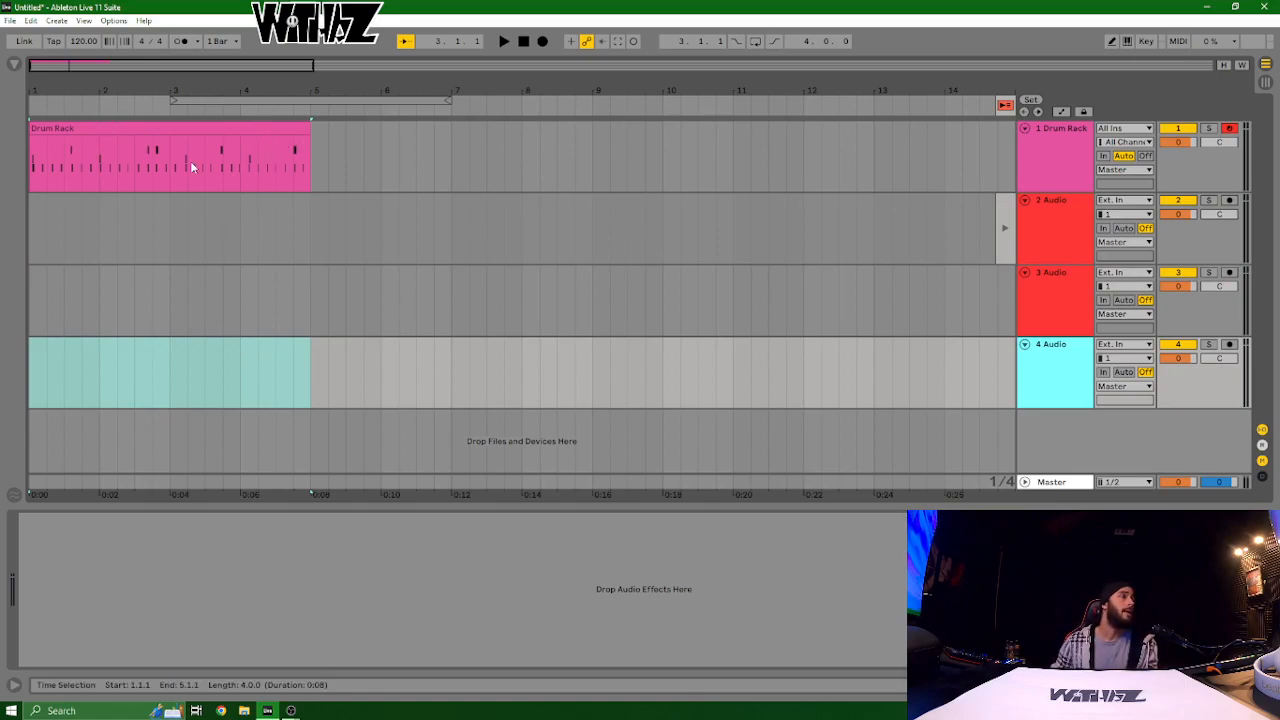
left_click(200, 128)
left_click(1048, 245)
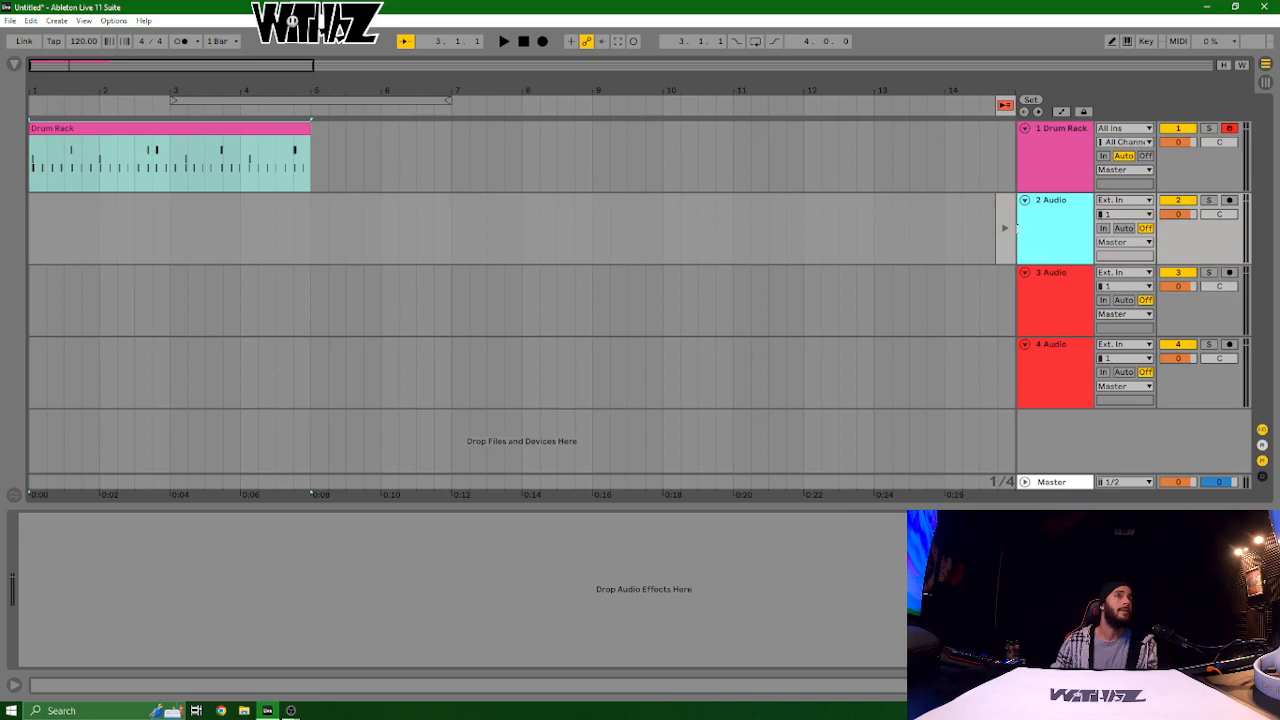
Step: Switch to the Session View and set the Audio From source of tracks 2, 3 and 4 to 1-Drum Rack
left_click(1131, 201)
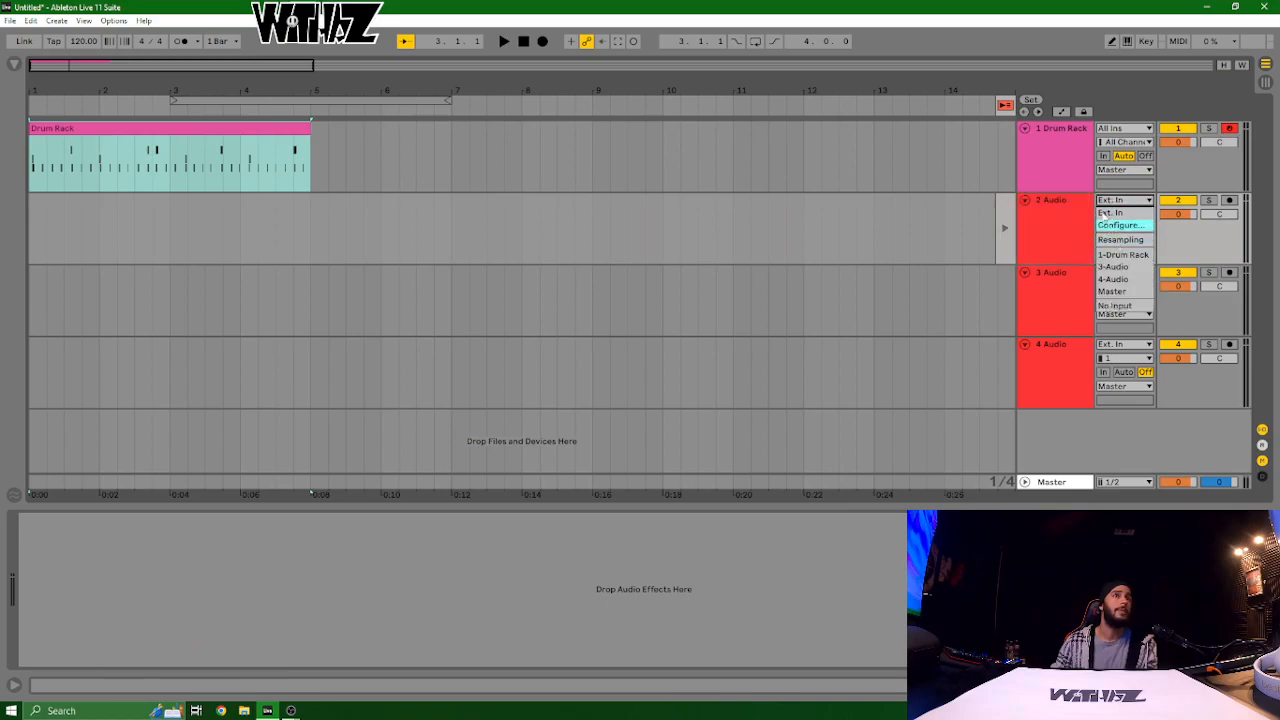
left_click(1265, 66)
left_click(1265, 66)
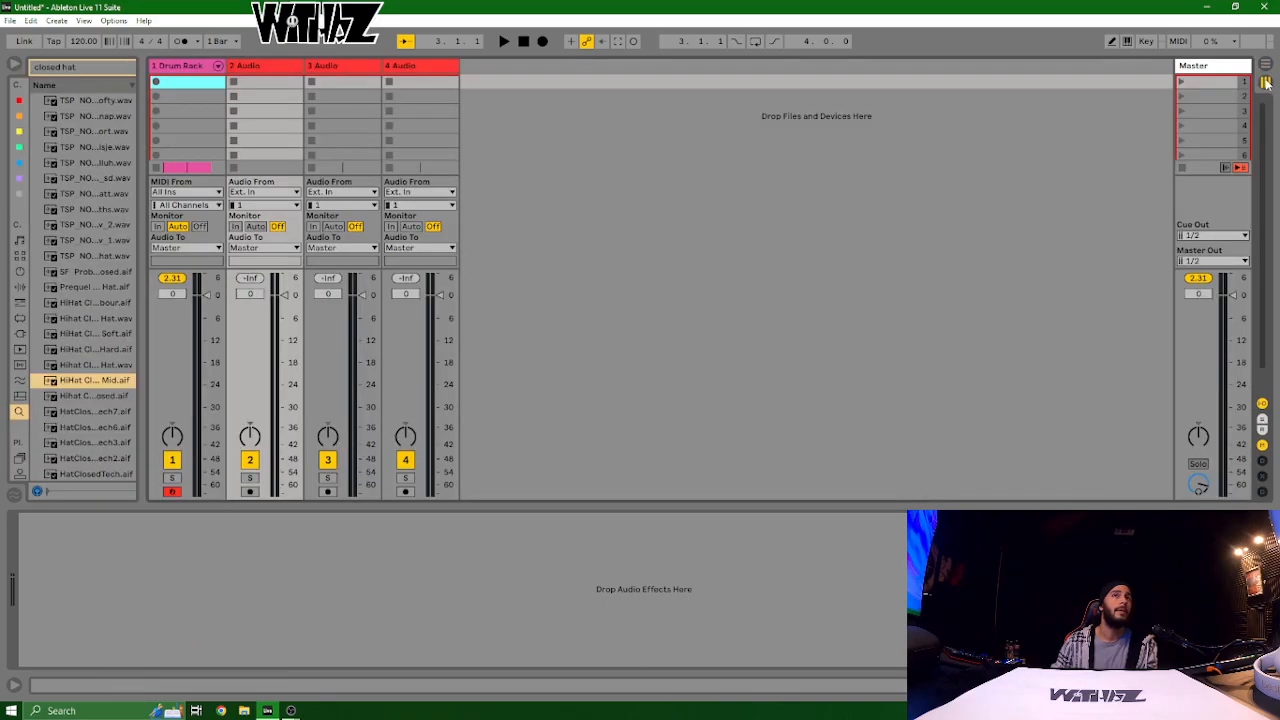
left_click(262, 193)
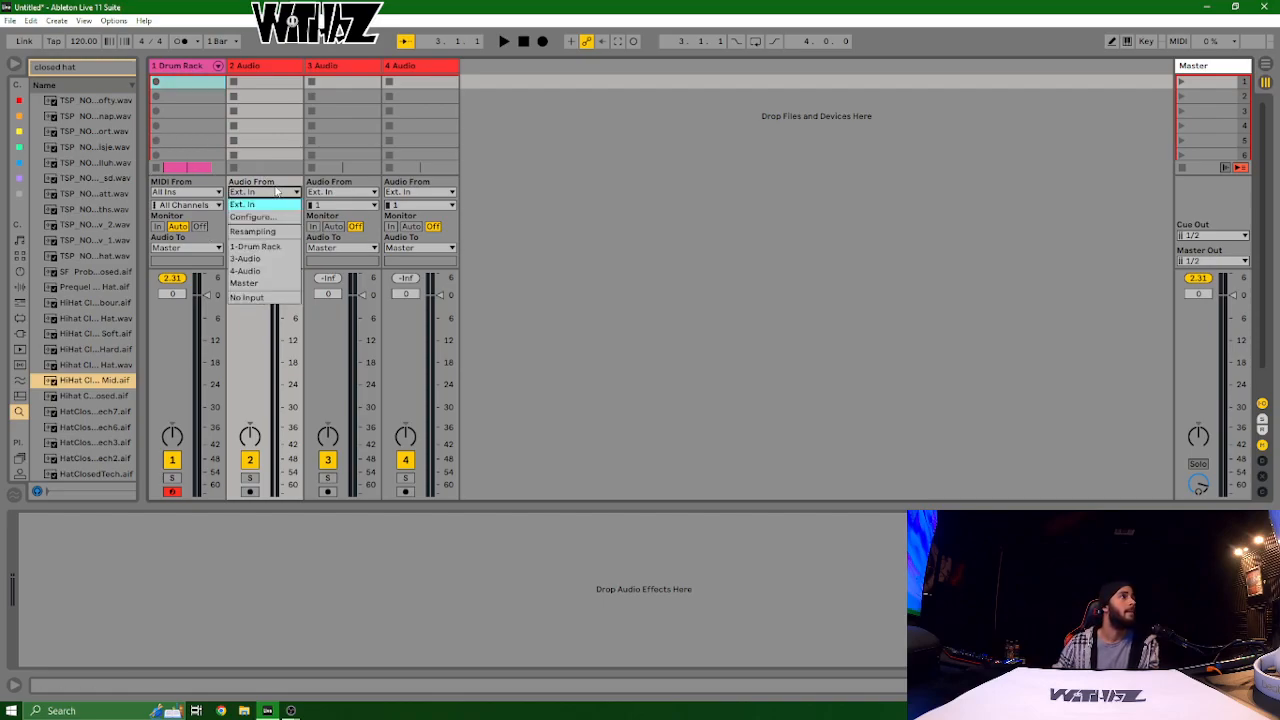
left_click(268, 248)
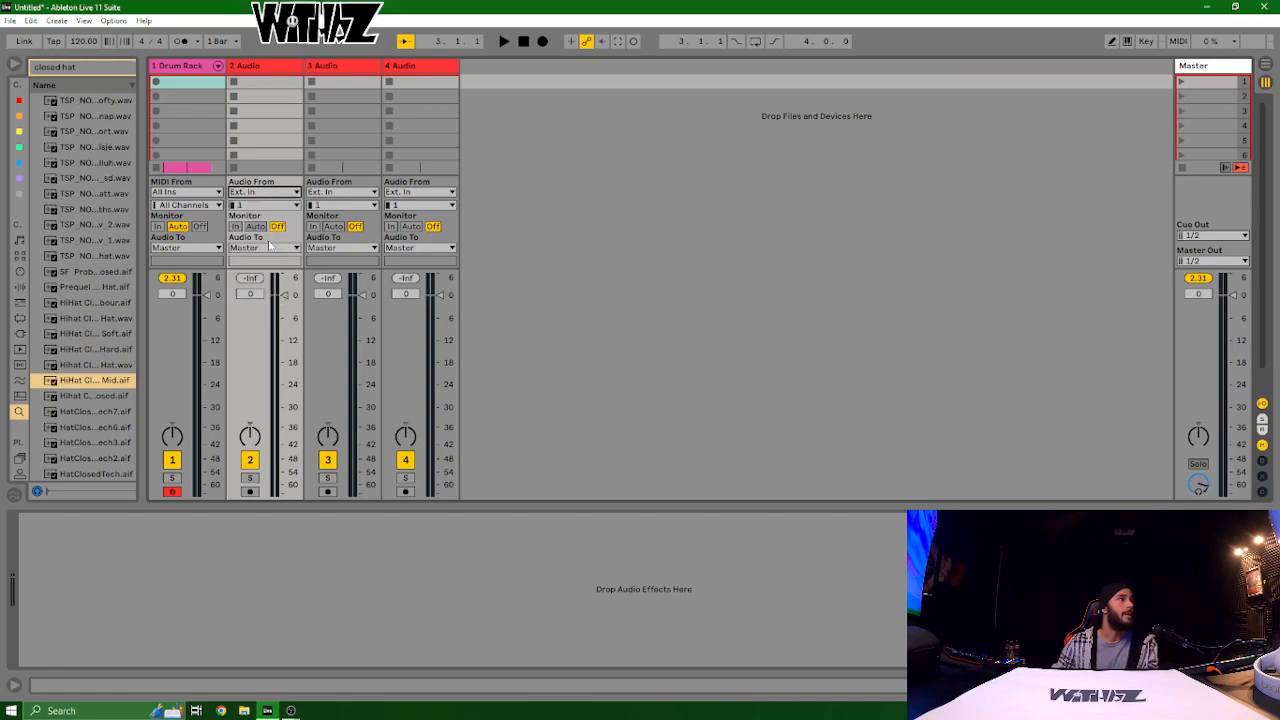
left_click(357, 192)
left_click(352, 247)
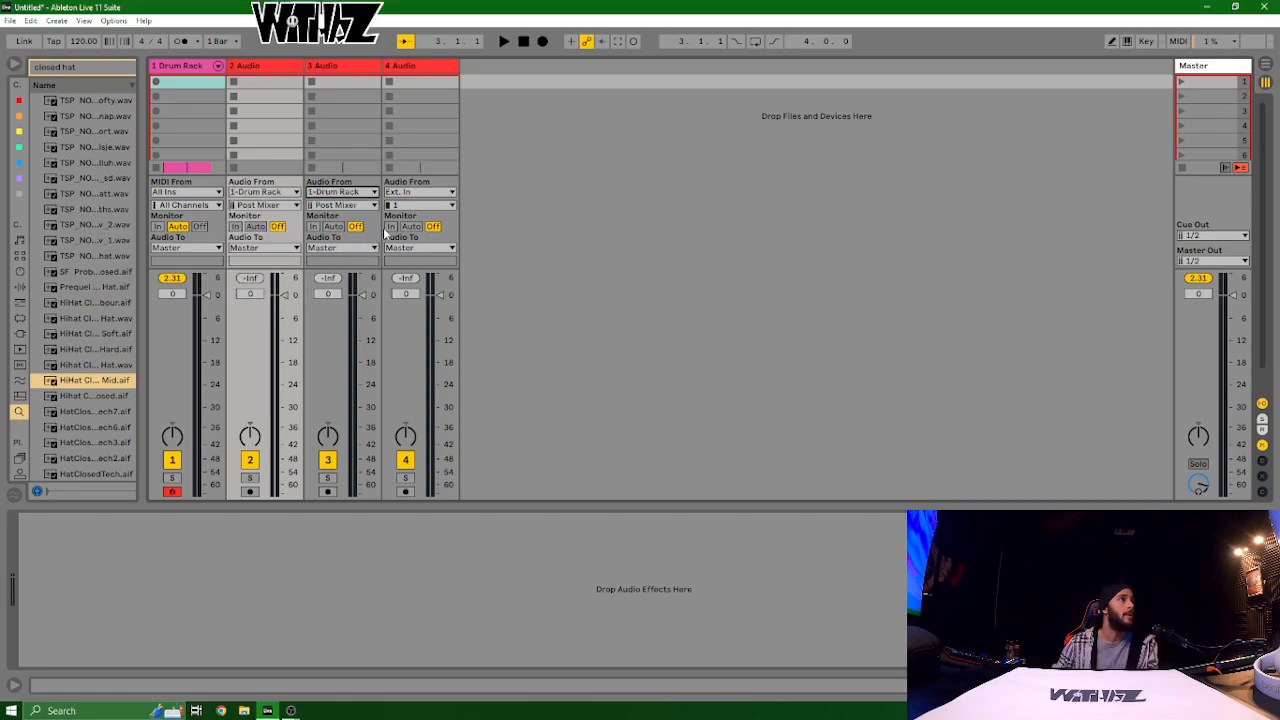
left_click(427, 194)
left_click(420, 248)
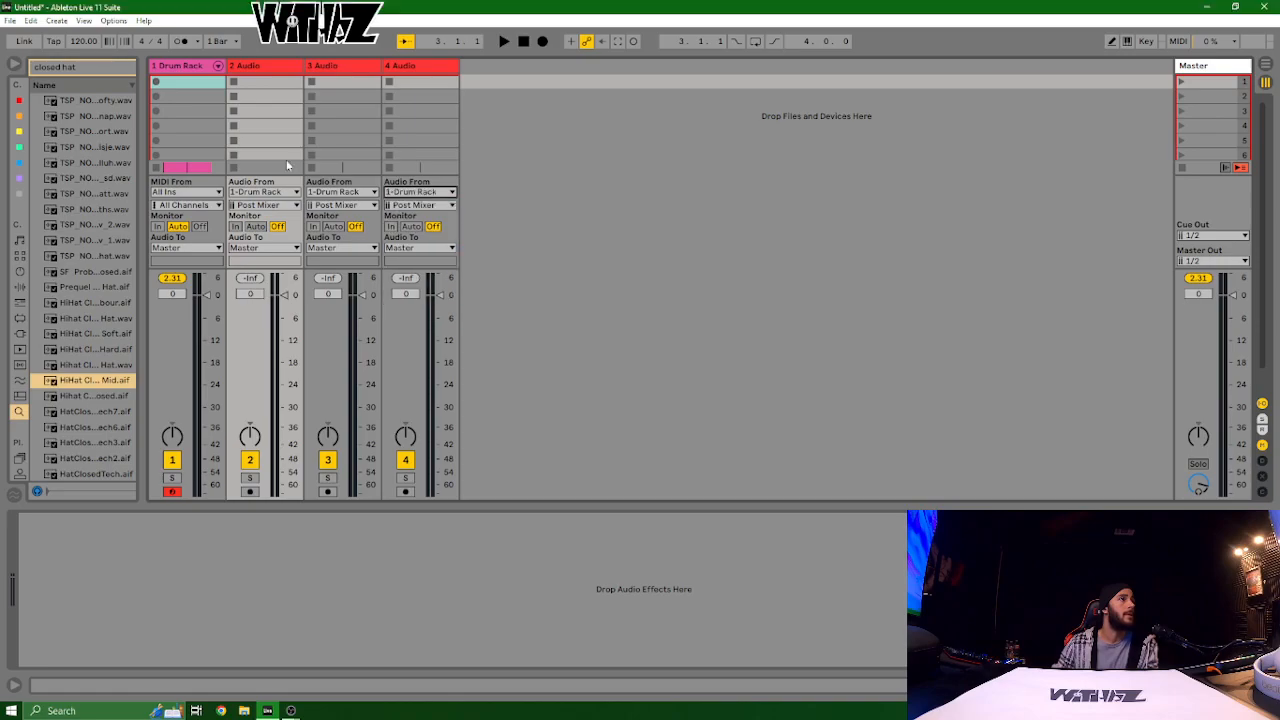
Step: Look through the Drum Rack input channels offered for track 2, and show the Drum Rack's pads for comparison
left_click(281, 206)
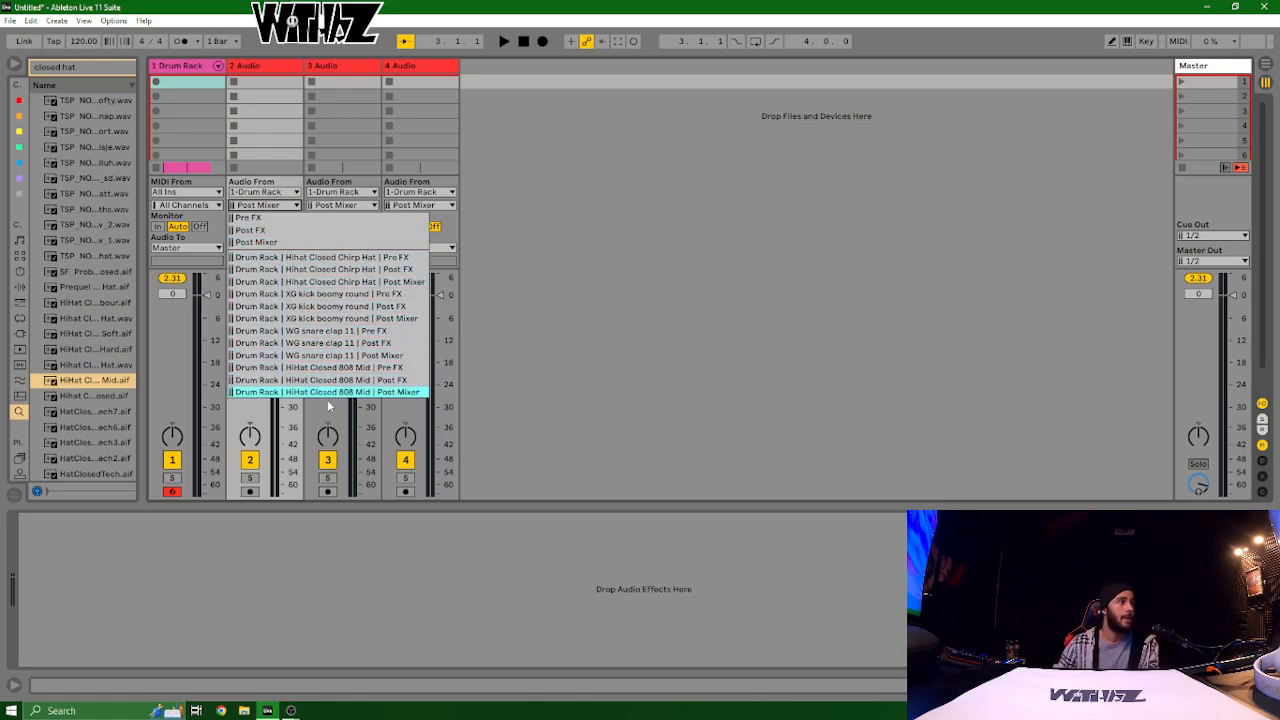
left_click(193, 65)
left_click(193, 65)
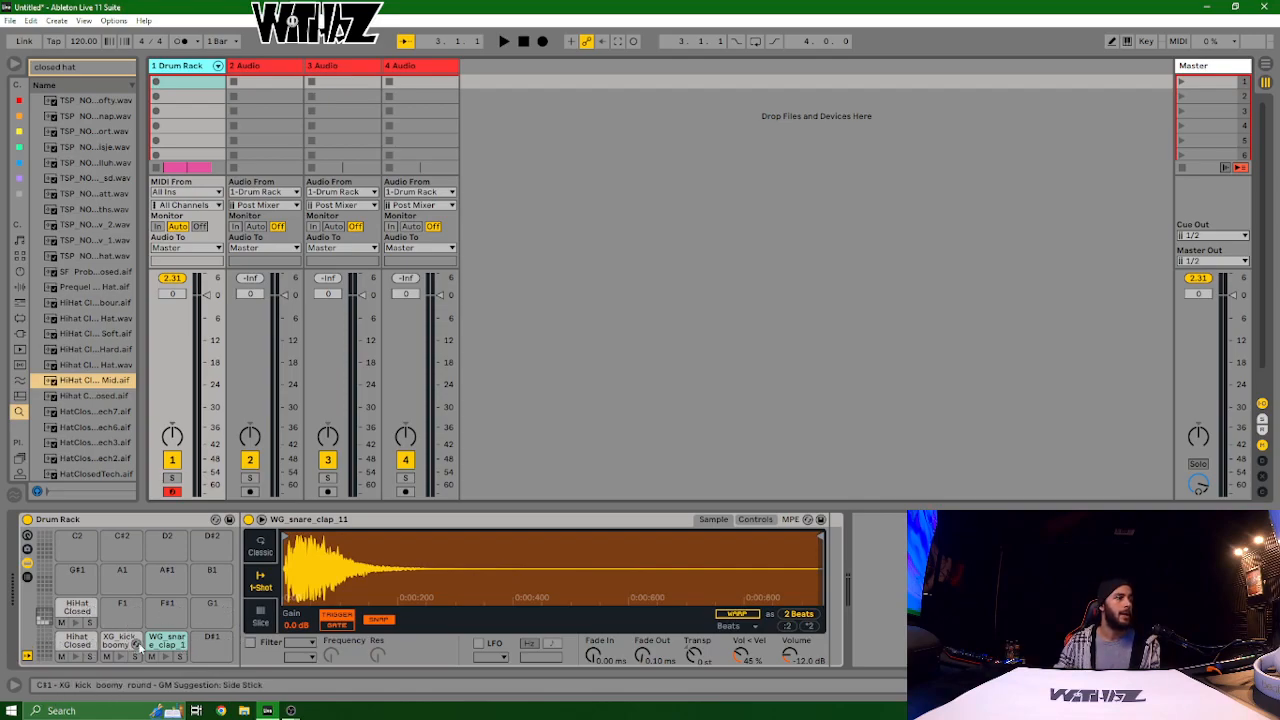
Step: Set the Post Mixer input channels: XG kick boomy round on track 2, WG snare clap 11 on track 3, Hihat Closed Chirp Hat on track 4
left_click(256, 205)
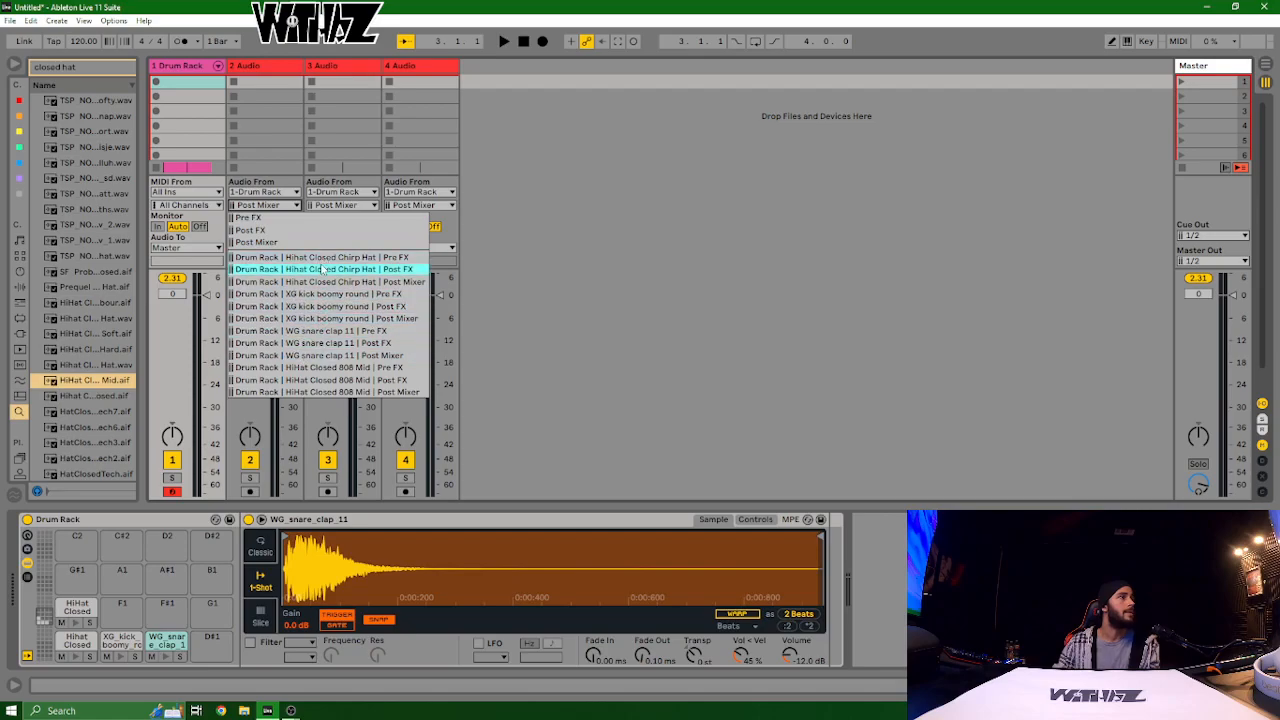
left_click(348, 325)
left_click(343, 206)
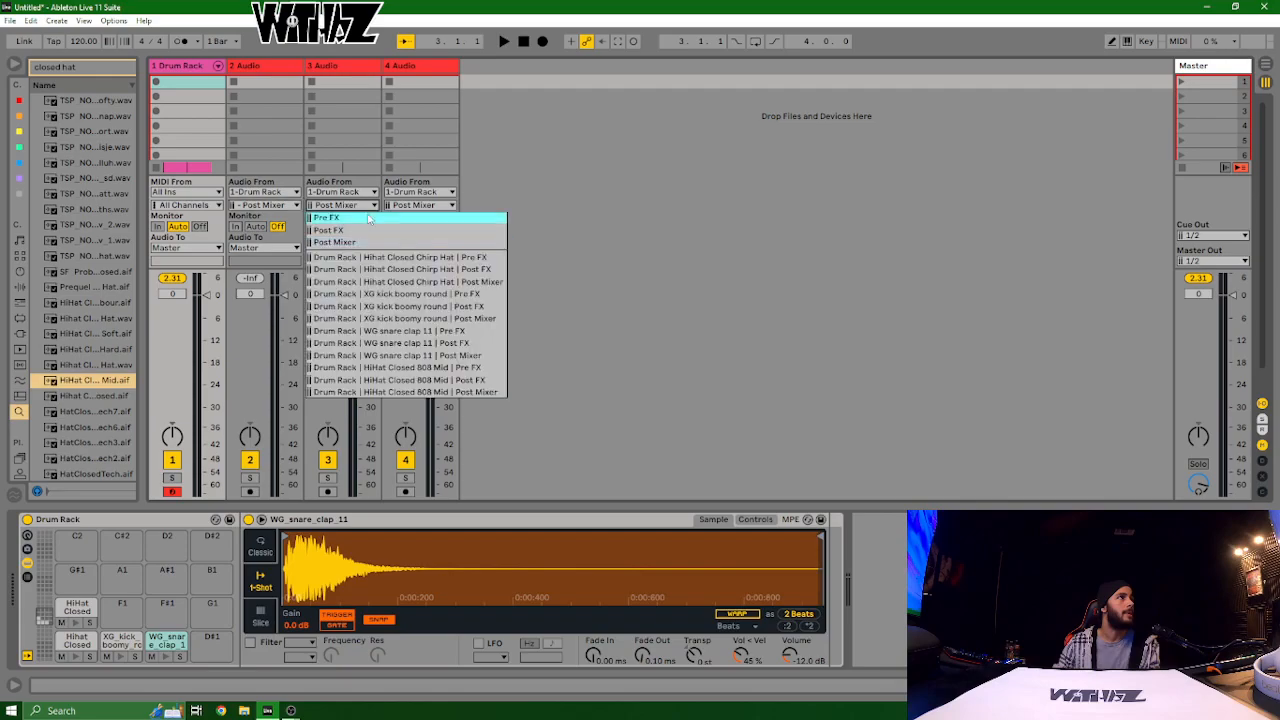
left_click(404, 355)
left_click(453, 205)
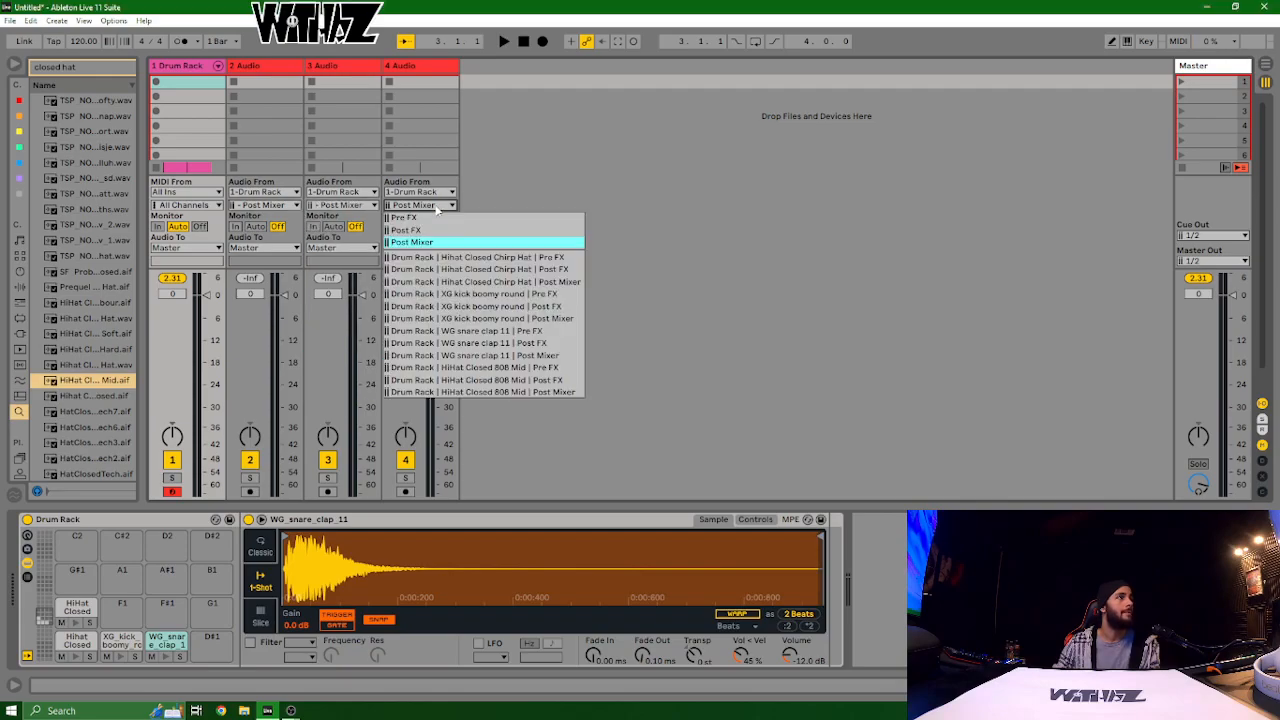
left_click(484, 283)
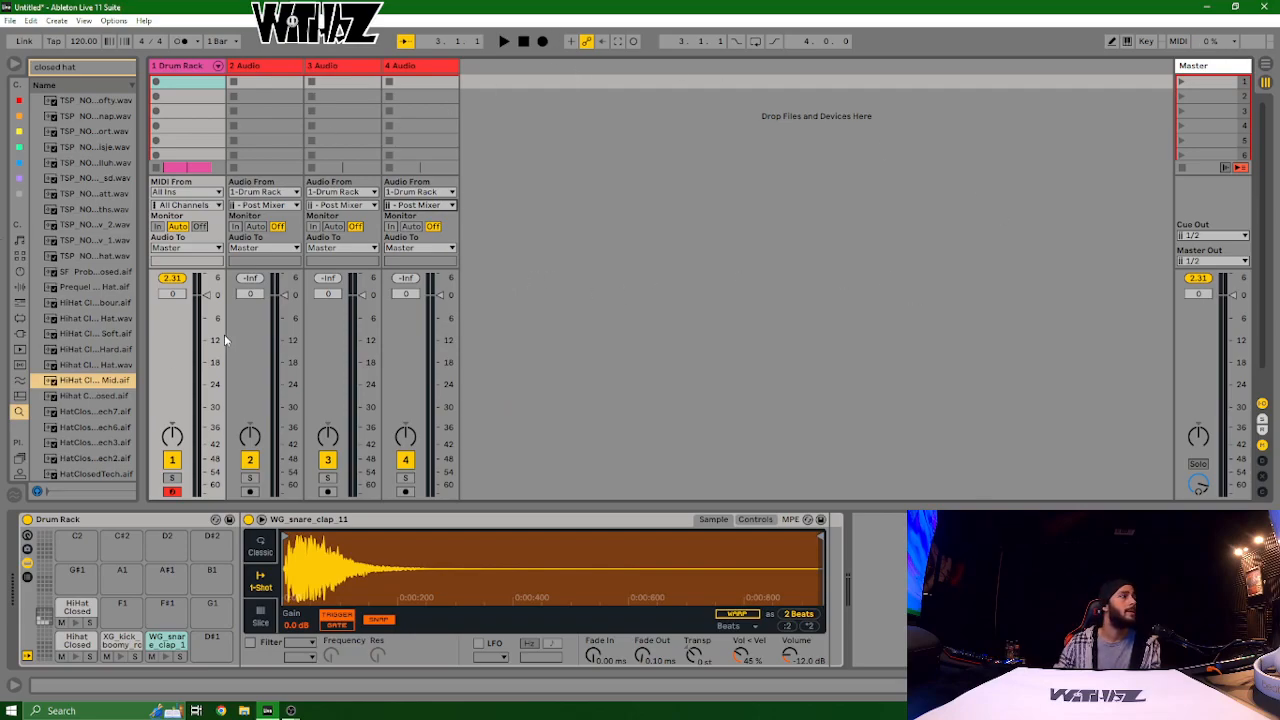
Step: Return to the Arrangement View, open the Drum Rack clip's notes and enlarge the note editor
left_click(205, 67)
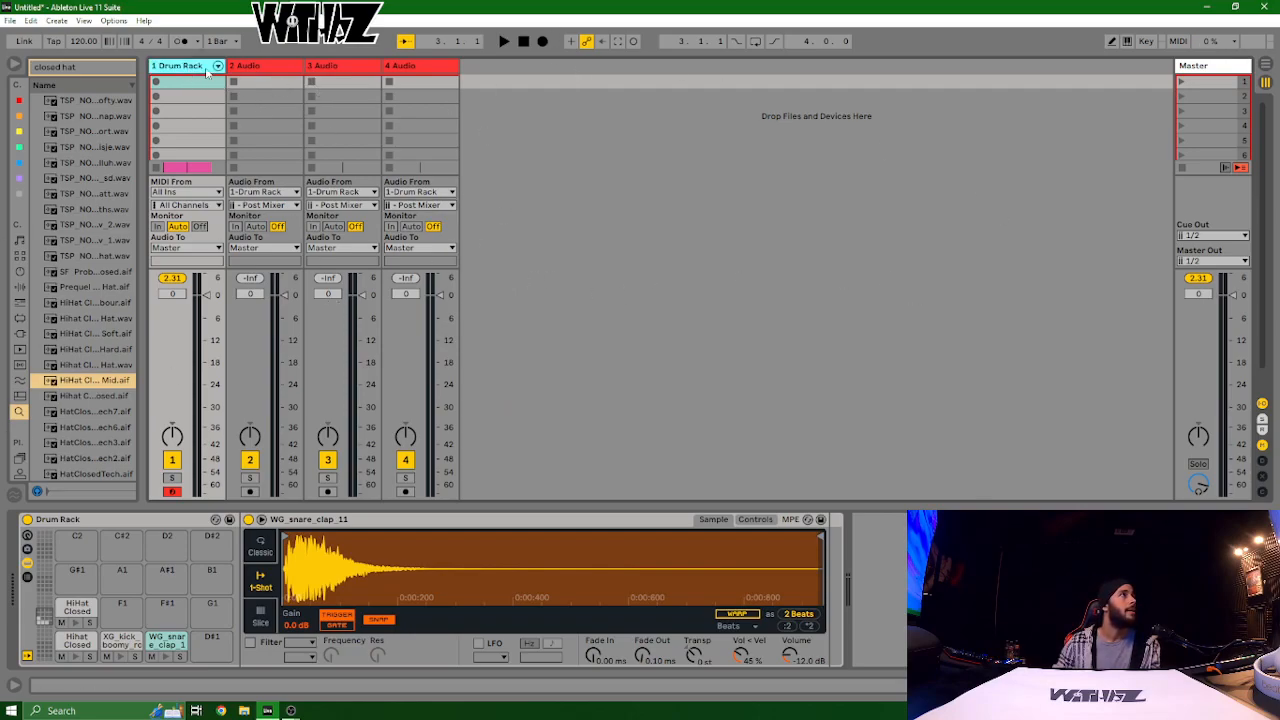
key("Tab")
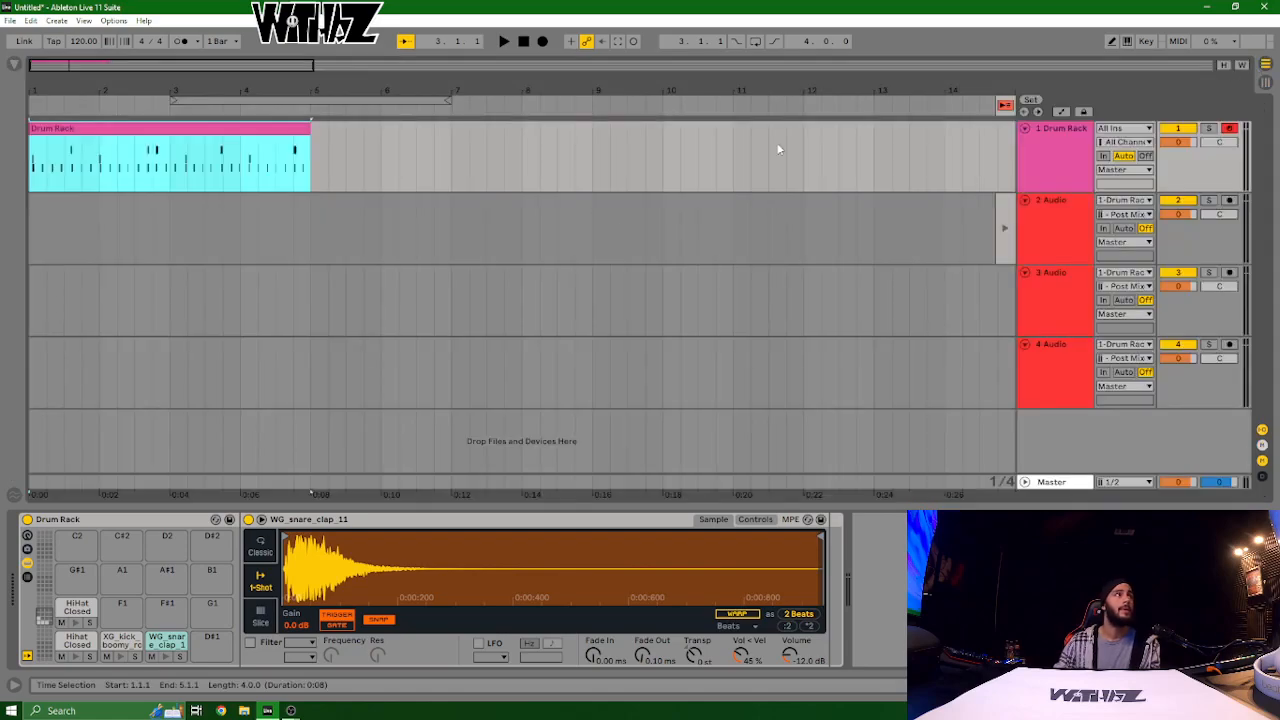
left_click(1007, 229)
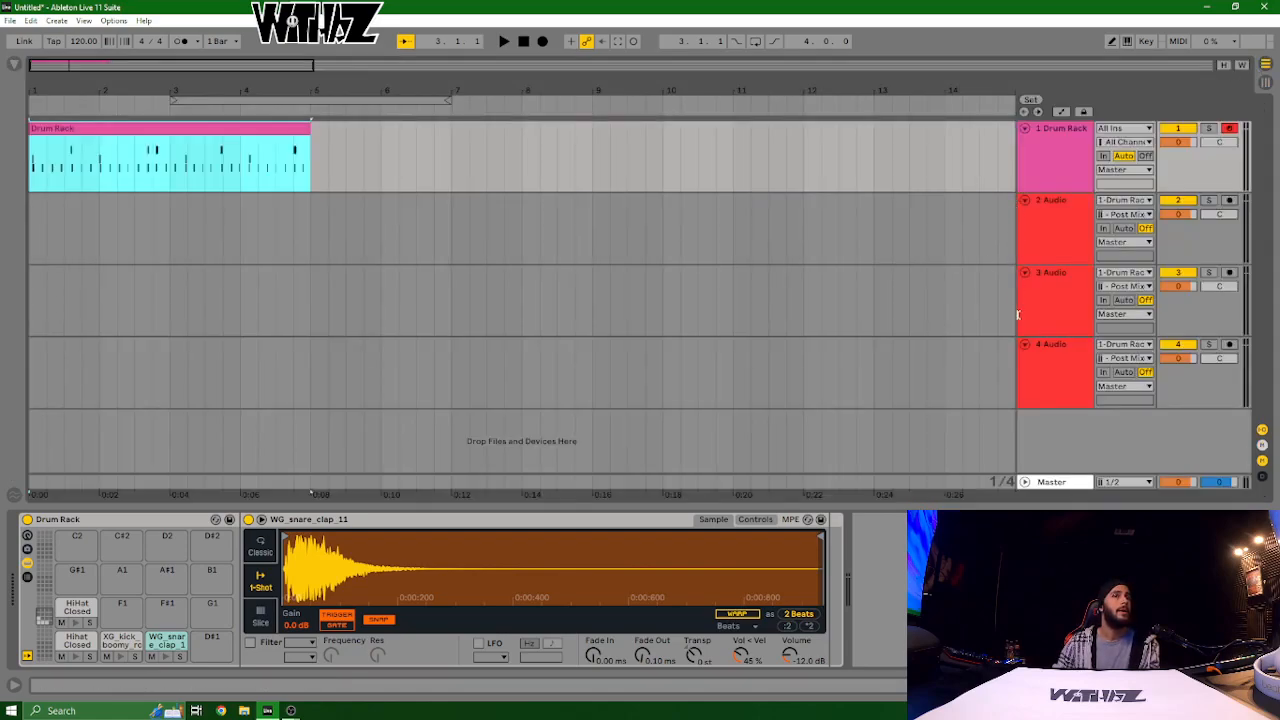
double_click(117, 128)
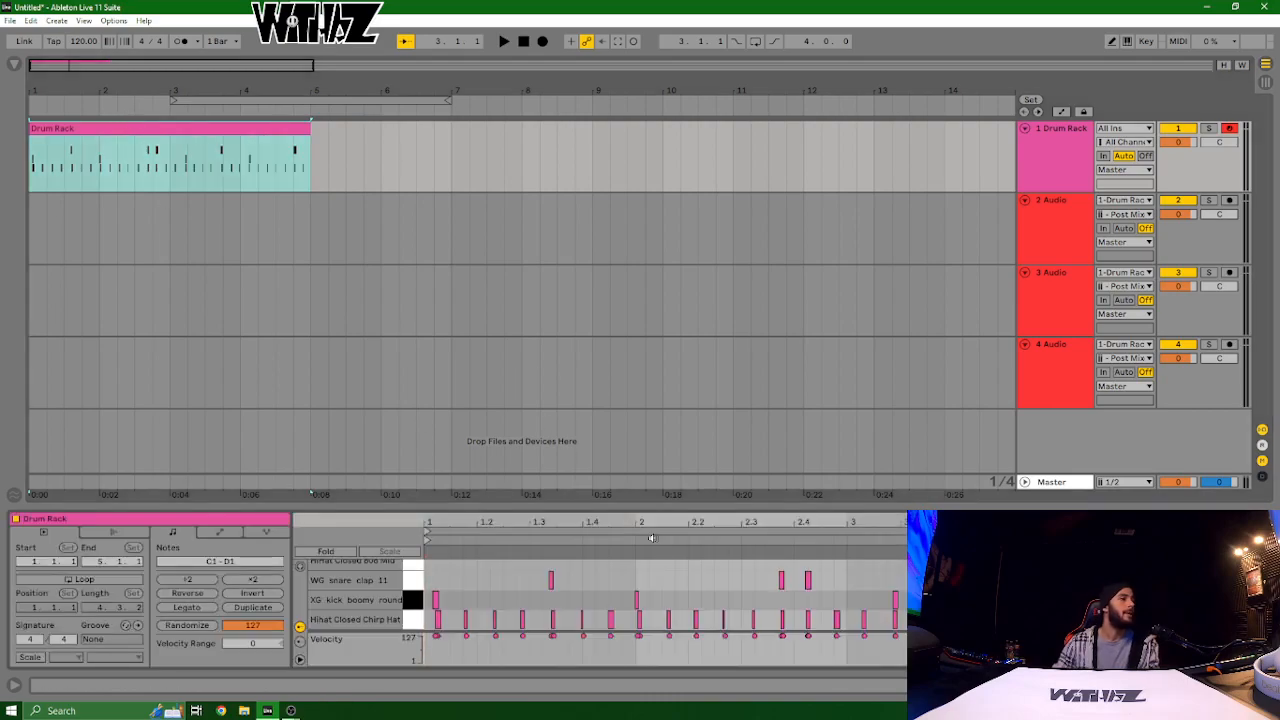
left_click_drag(725, 507, 760, 318)
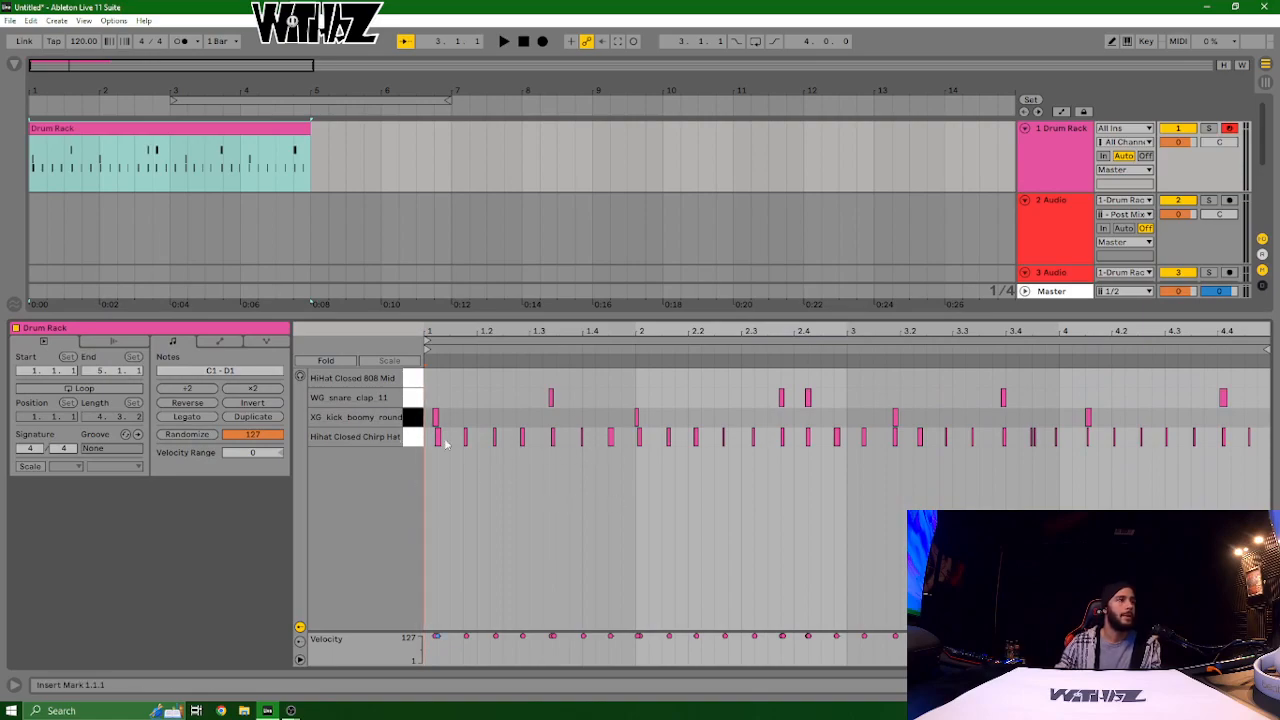
Step: Select all notes in the drum clip and quantize them
left_click_drag(453, 410, 433, 460)
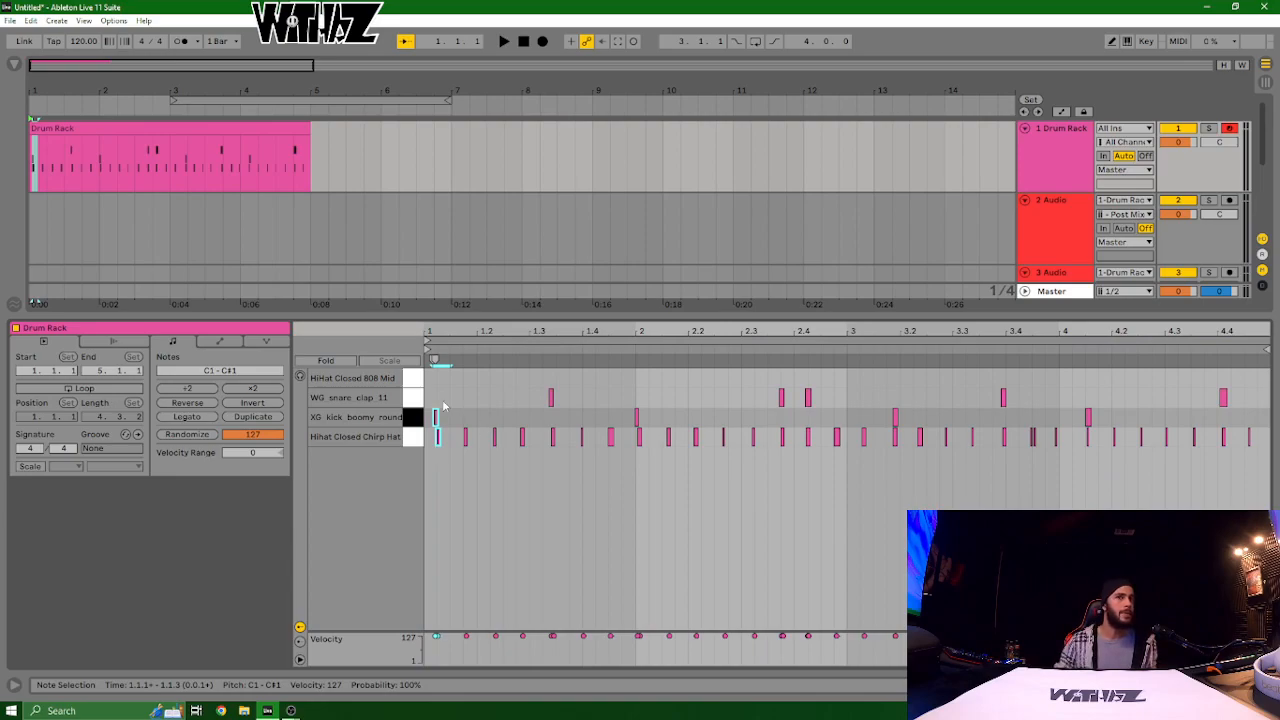
key("ctrl+a")
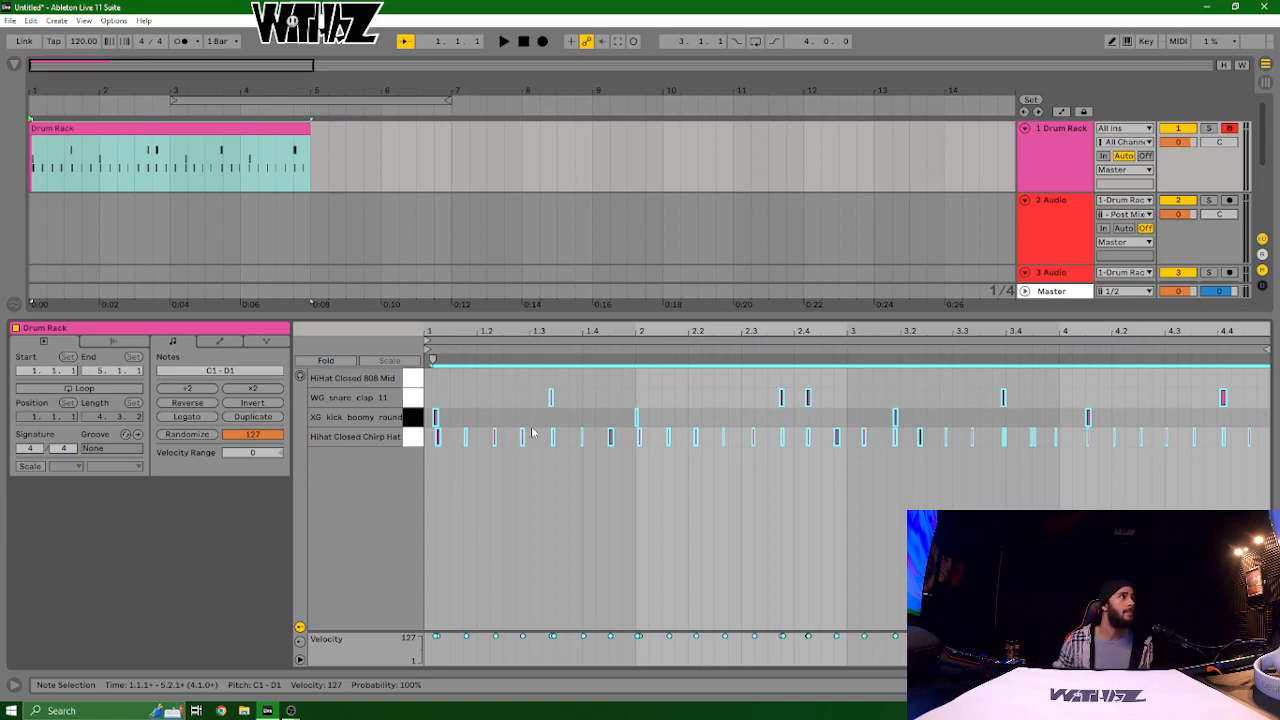
key("ctrl+u")
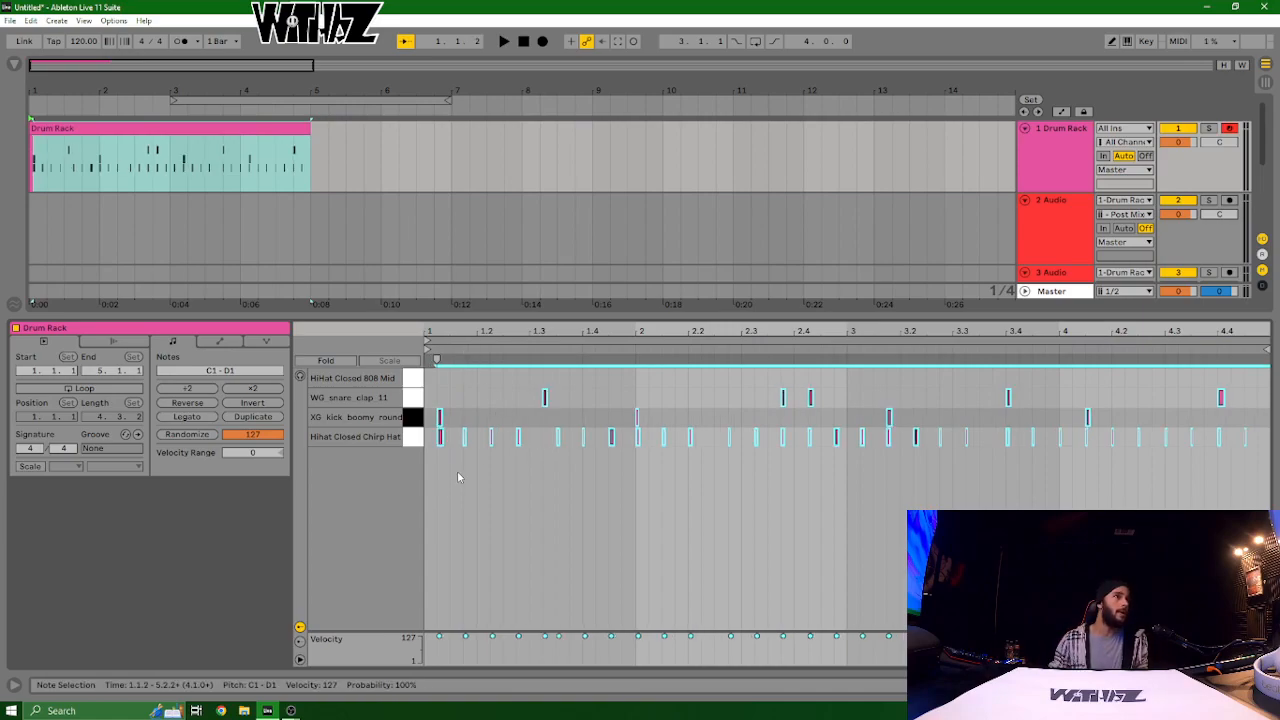
Step: Move the first kick and hi-hat to 1.1.1, and shift the other bar 1 notes and the hi-hat at bar 2 one grid step earlier
left_click_drag(434, 370, 448, 456)
key("Left")
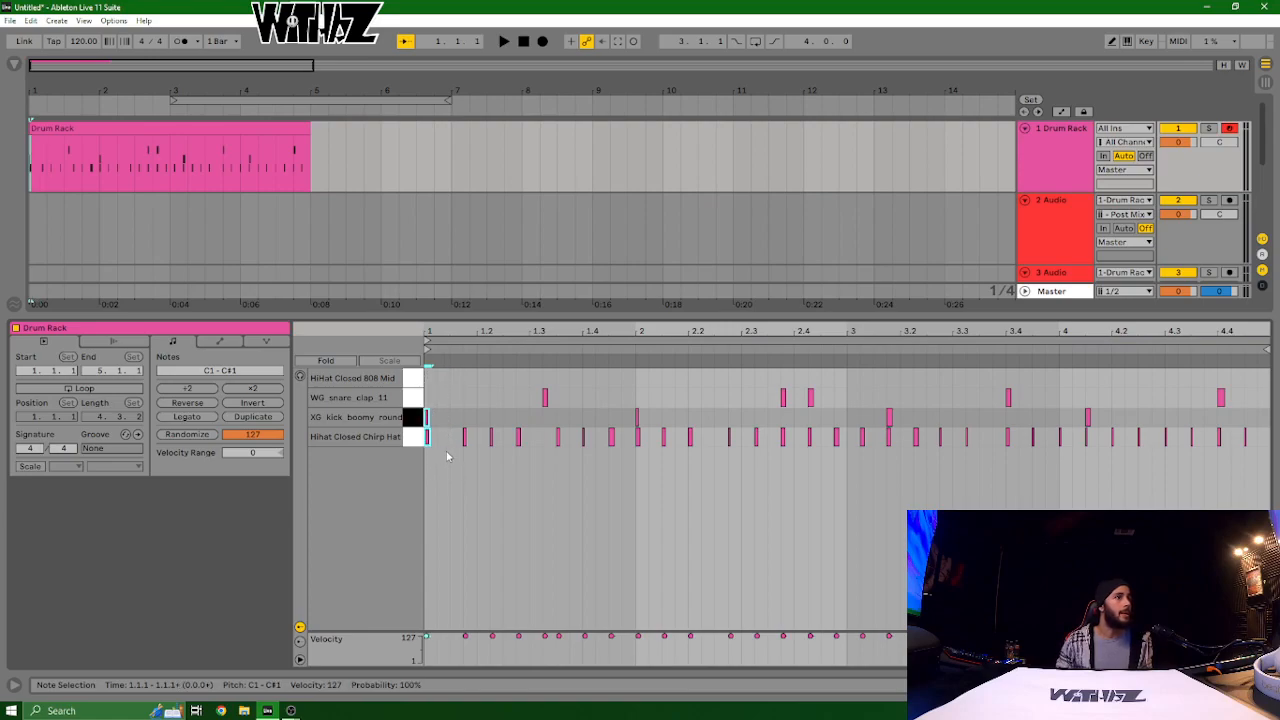
left_click_drag(450, 385, 622, 449)
key("Left")
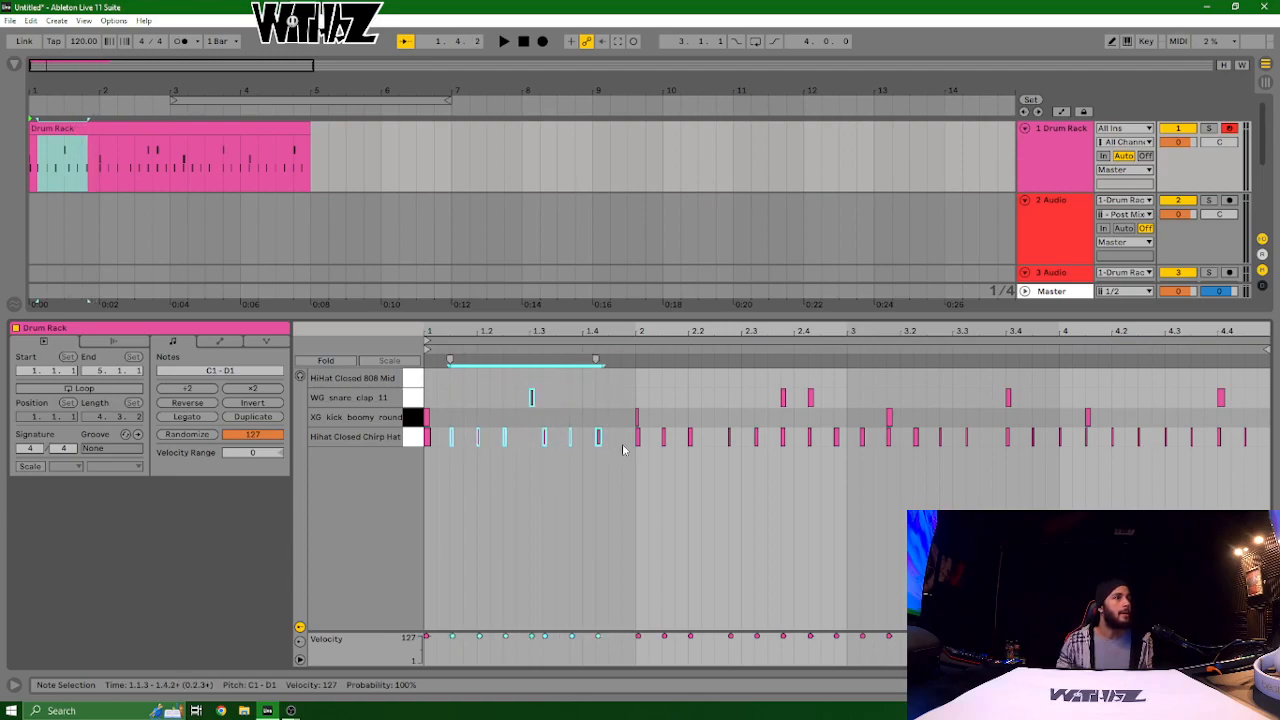
left_click(637, 436)
key("Left")
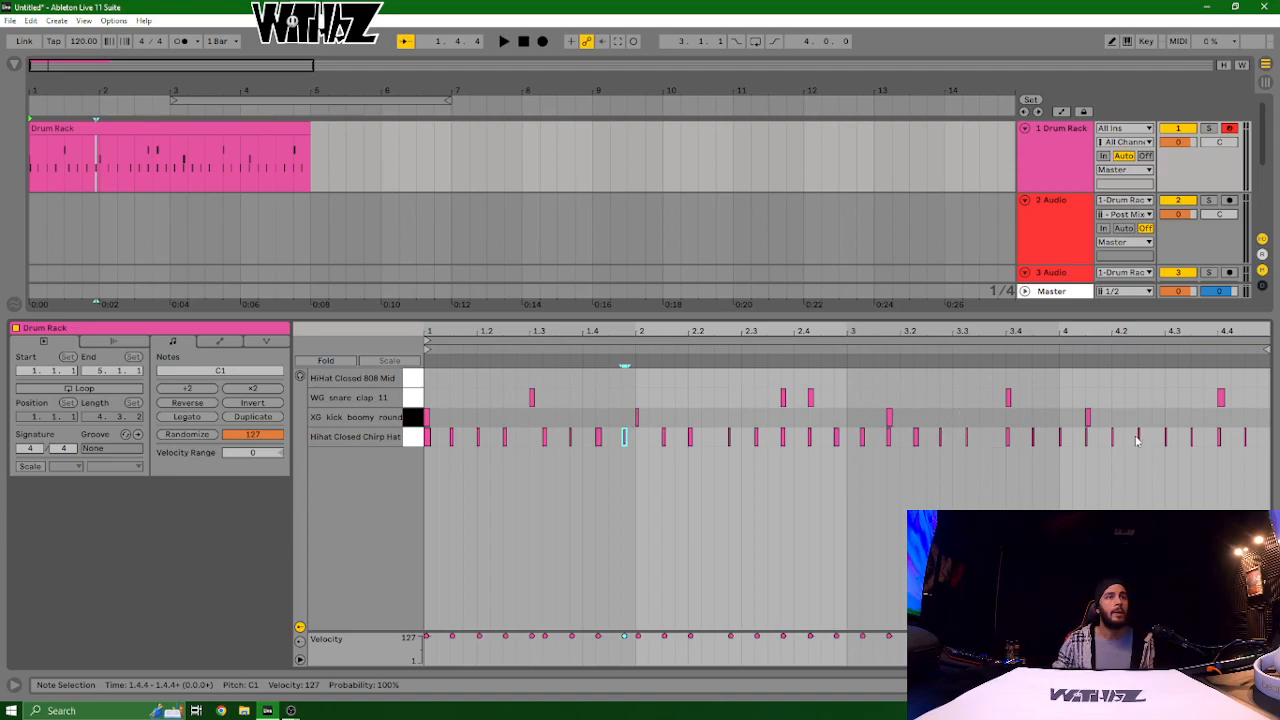
Step: Fill the hi-hat gap before beat 3.4 with a hat at 3.3.3 and delete the hat at 3.3.2
left_click(967, 440)
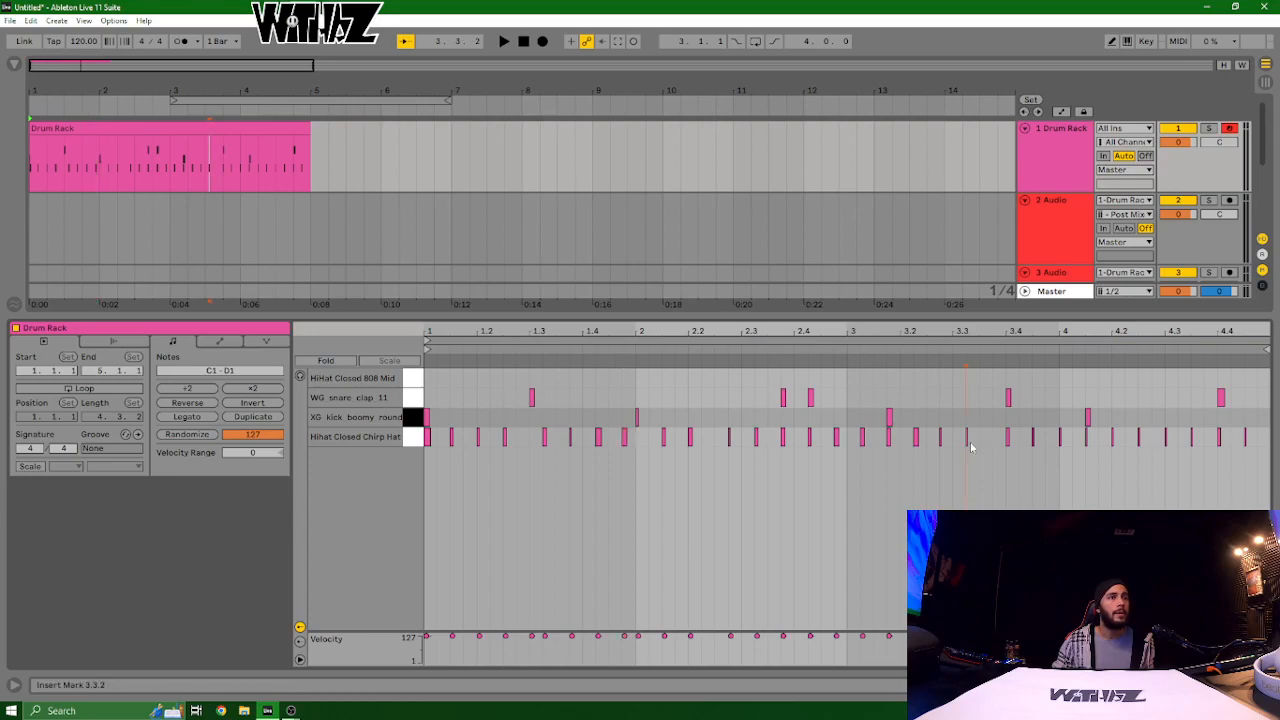
left_click(1009, 441)
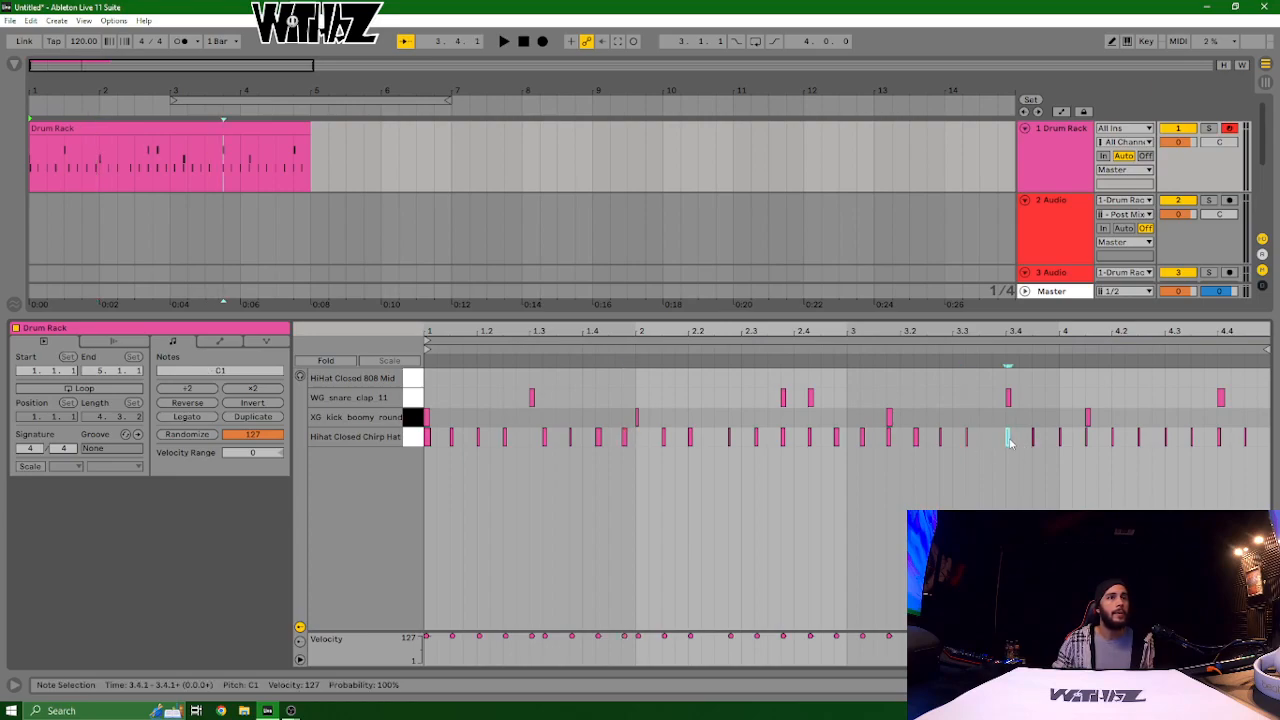
left_click_drag(1009, 441, 966, 438)
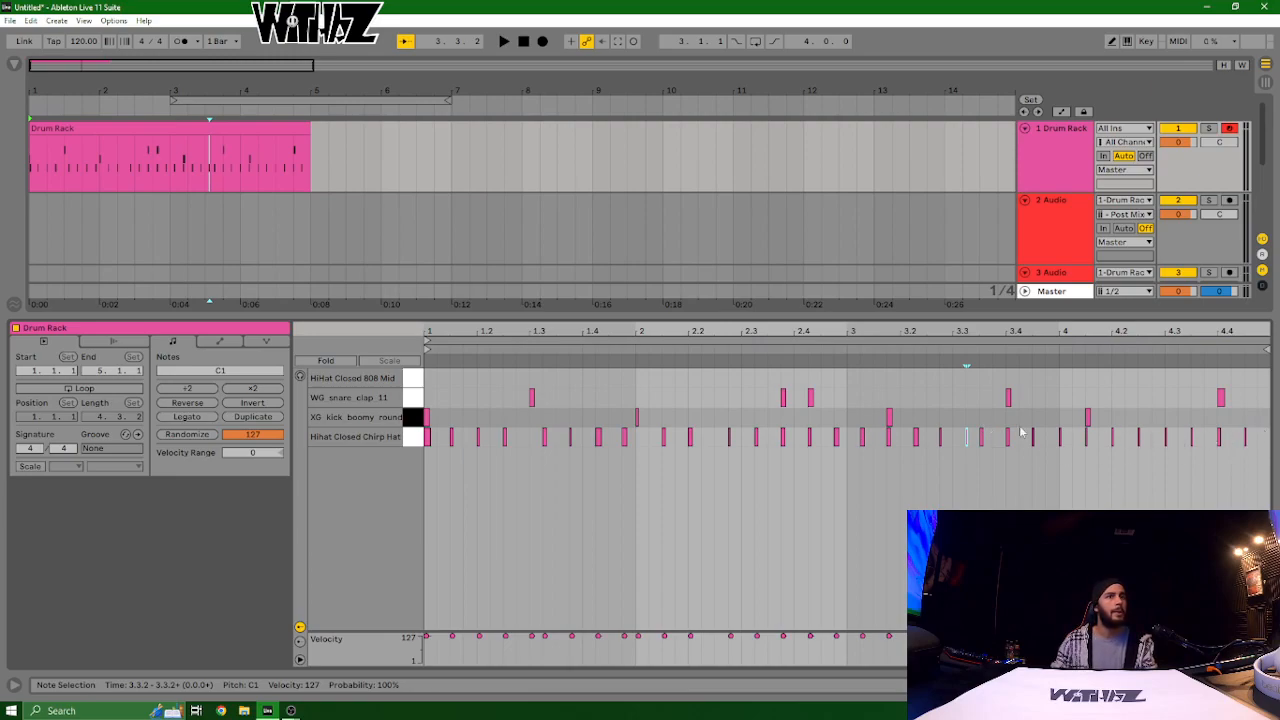
double_click(967, 438)
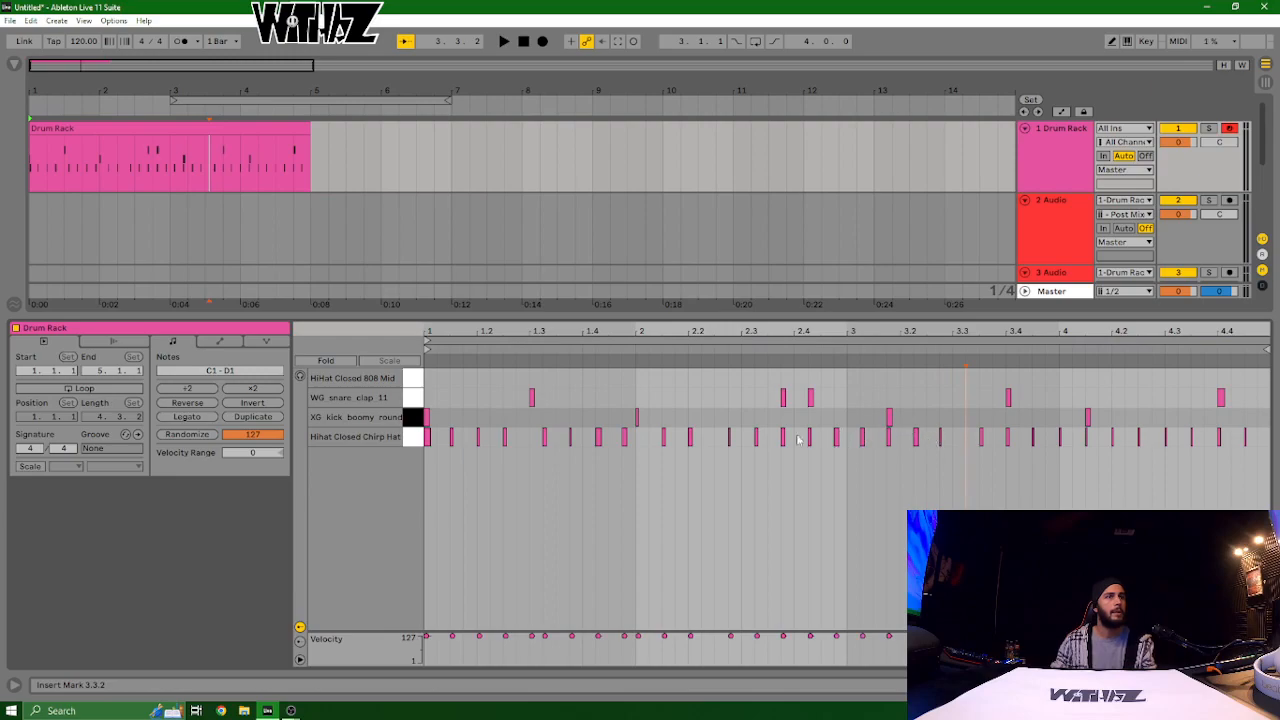
Step: Shift the off-grid run of hi-hats one step later so it spans 2.3.1 to 3.3.1, and add a hi-hat at 2.2.3
left_click_drag(722, 440, 901, 450)
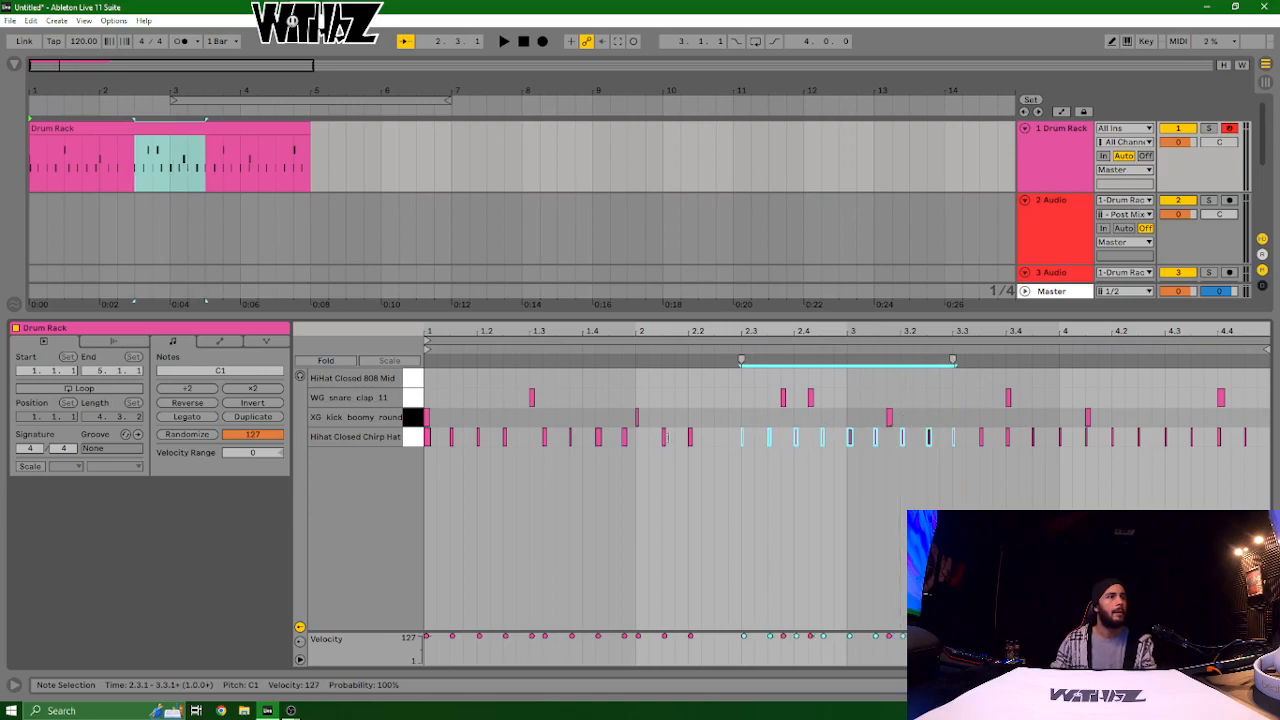
left_click(716, 450)
left_click(716, 441)
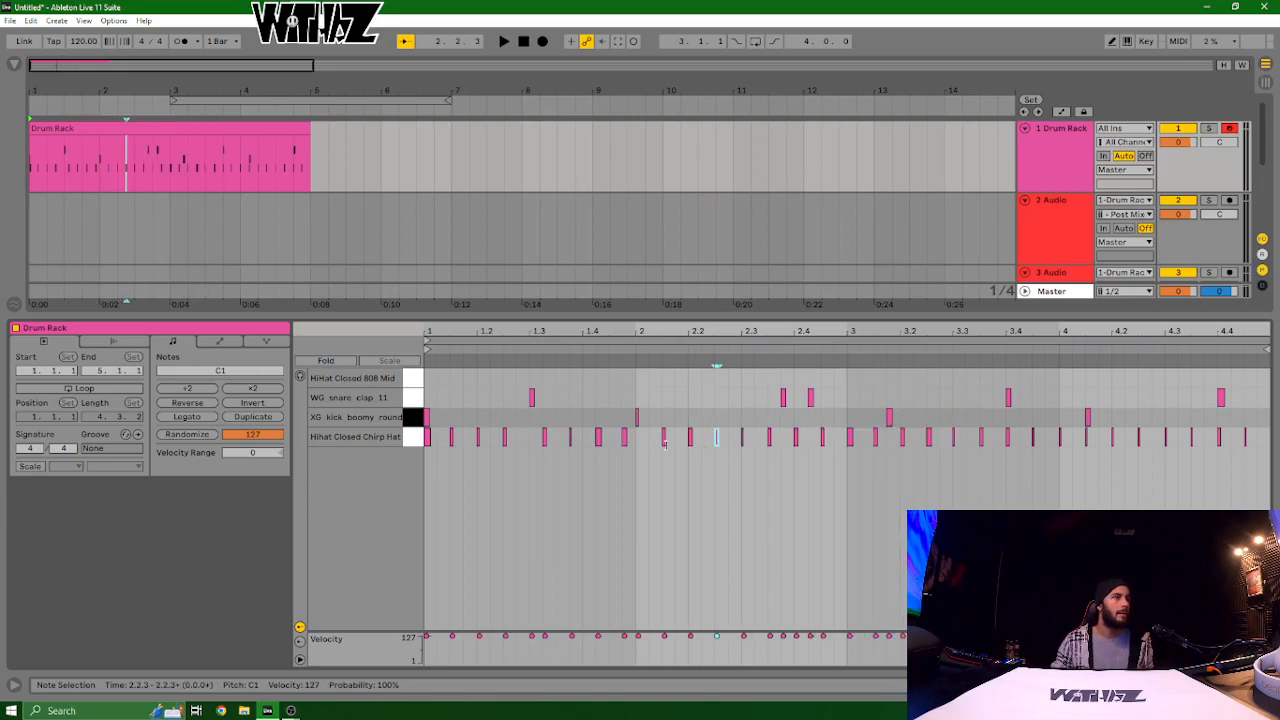
Step: Rearrange the second half of bar 1's hi-hats into even spacing, with hats at 1.3.1, 1.3.3, 1.4.1 and 1.4.3
left_click_drag(544, 443, 636, 450)
mouse_move(544, 443)
left_mouse_down()
mouse_move(563, 449)
mouse_move(532, 436)
mouse_move(576, 448)
mouse_move(559, 437)
left_mouse_up()
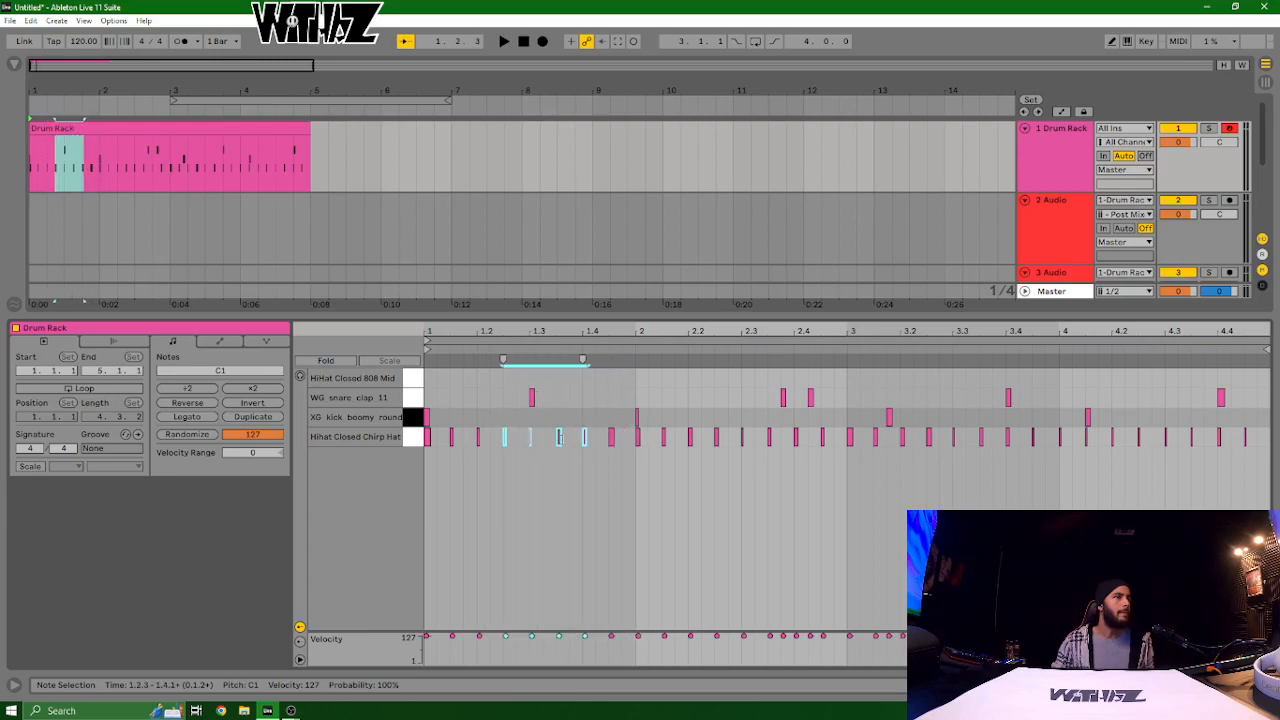
left_click(580, 410)
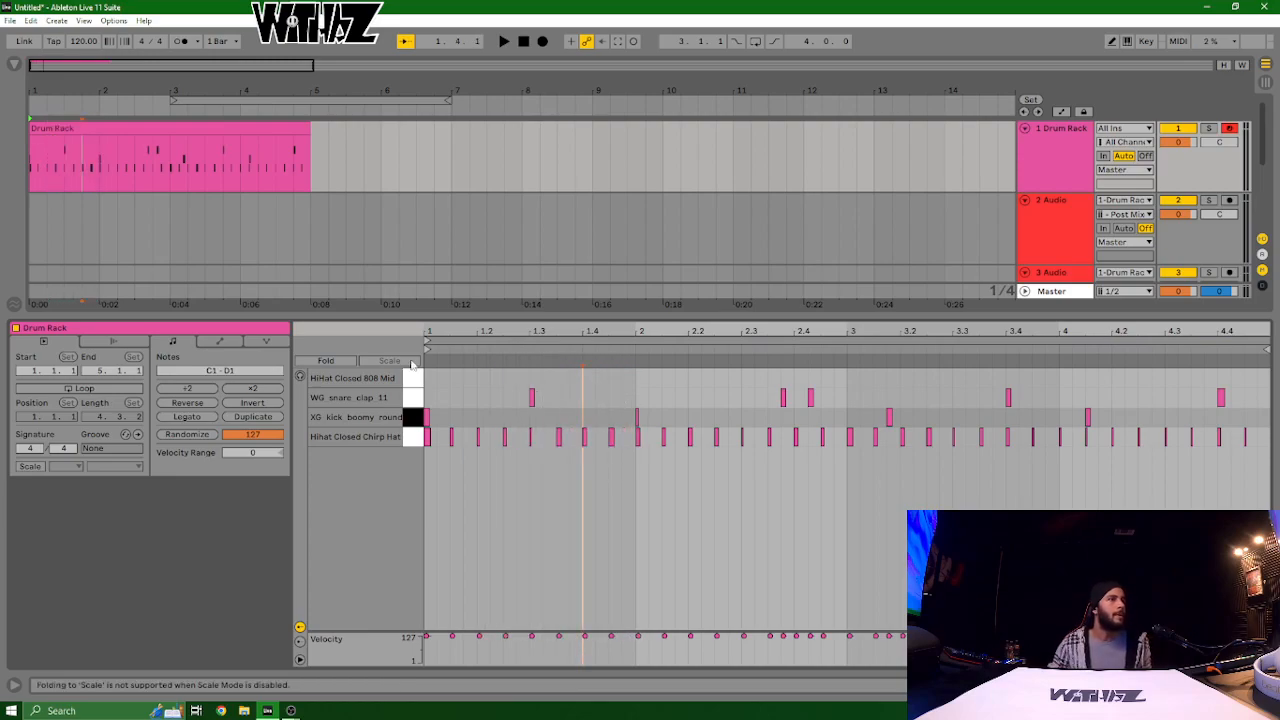
Step: Move the kick in bar 3 one grid step earlier to 3.1.3
left_click_drag(469, 331, 371, 380)
left_click_drag(711, 331, 711, 240)
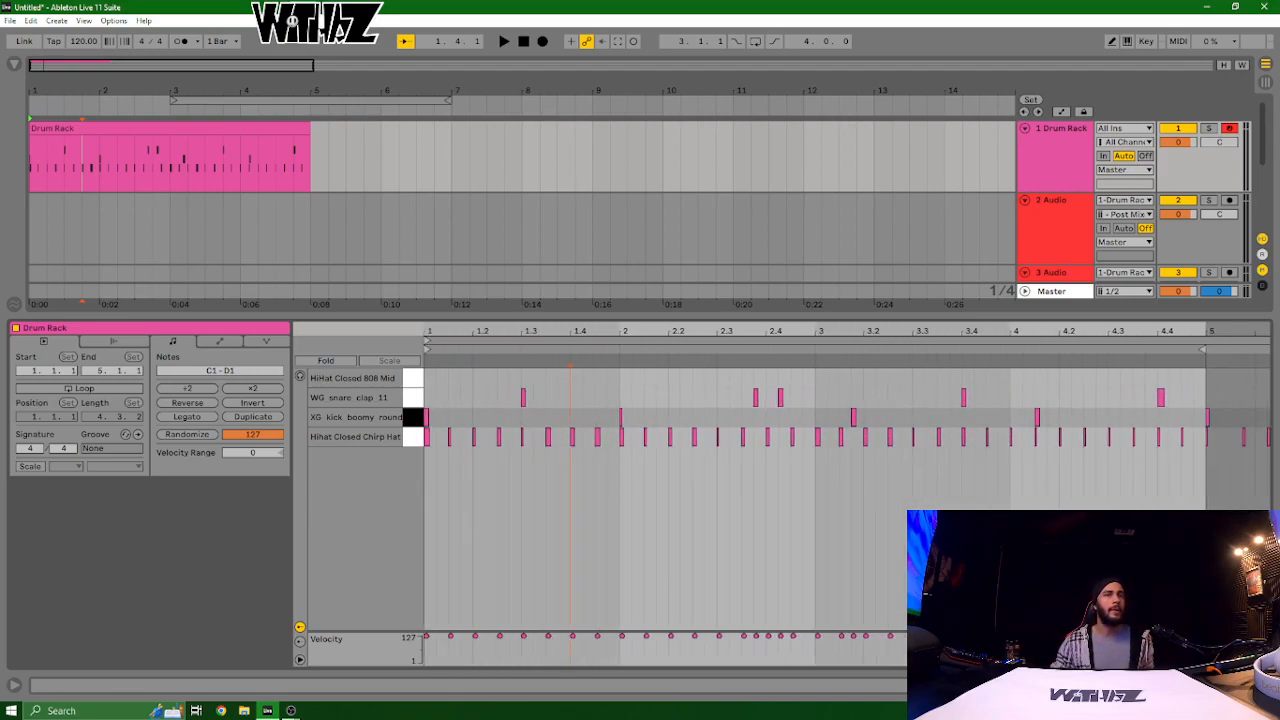
left_click(1020, 400)
left_click_drag(1020, 400, 1032, 399)
left_click_drag(822, 387, 880, 424)
key("Left")
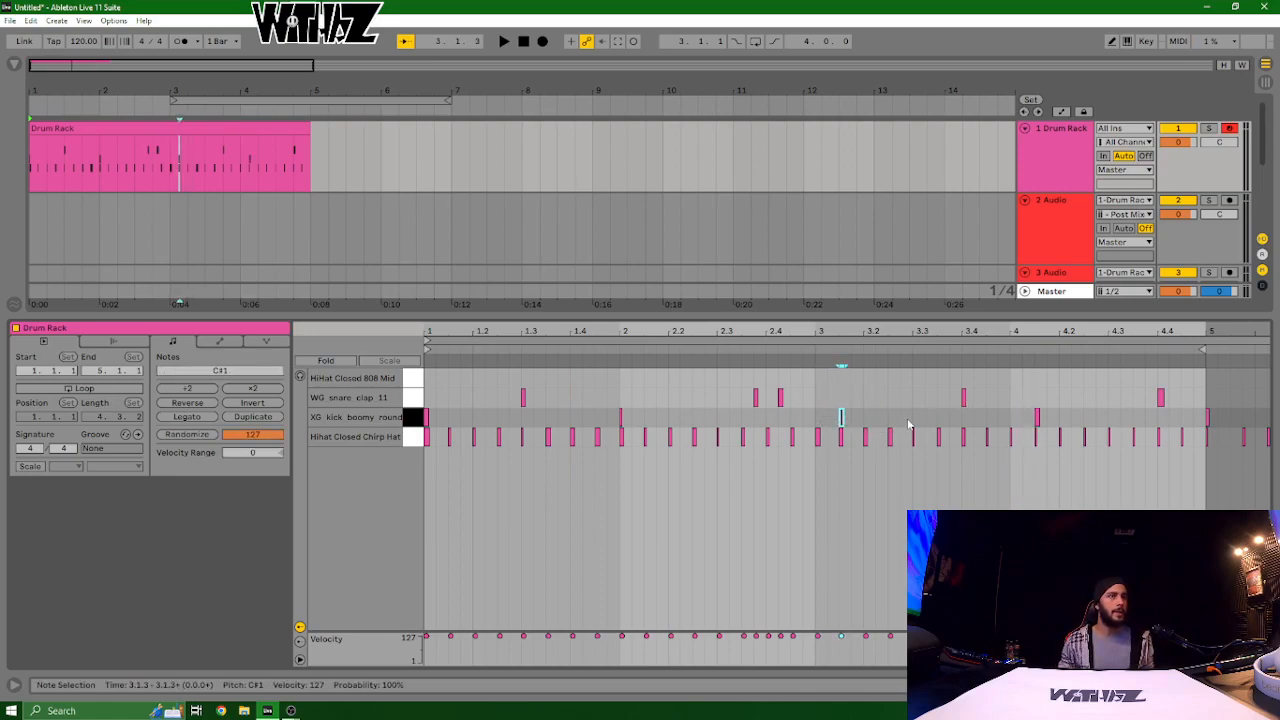
Step: Play back the pattern and move the two snare claps in bar 2 to 2.3.1 and 2.3.3
key("space")
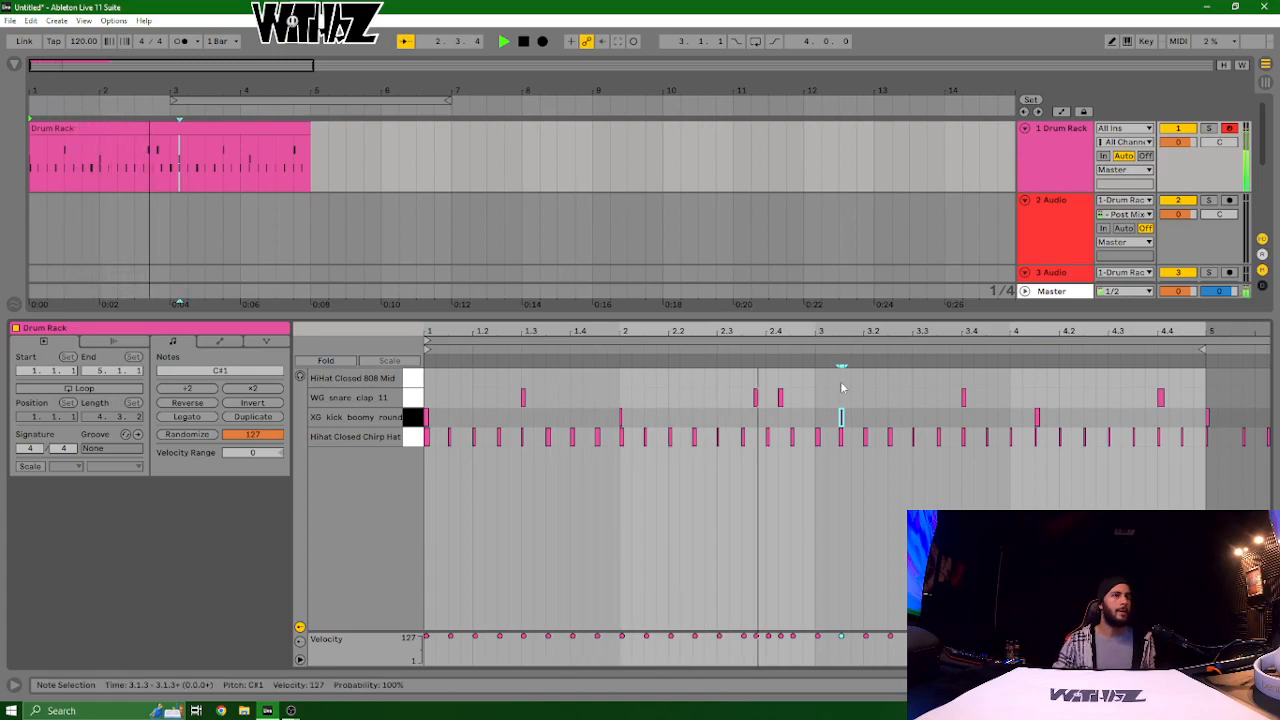
left_click_drag(690, 372, 800, 398)
key("Left")
key("Left")
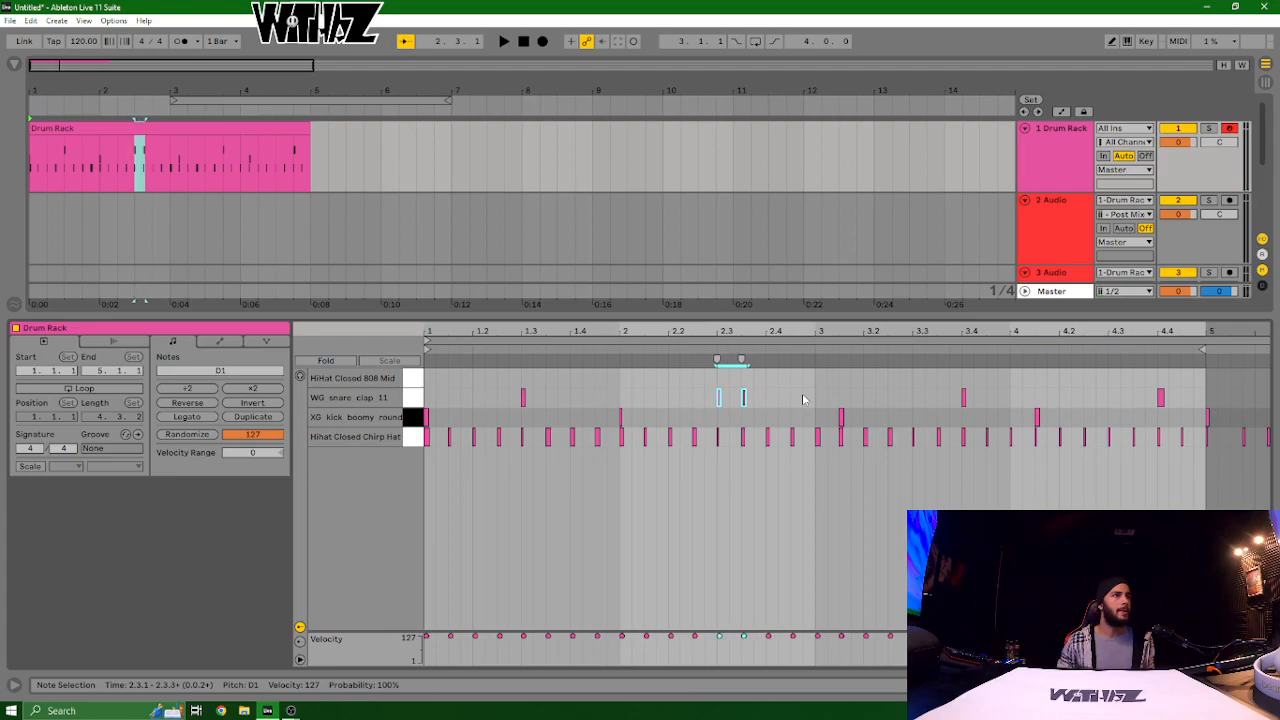
Step: Move the second snare clap in bar 2 to 2.4.1
left_click_drag(803, 400, 735, 440)
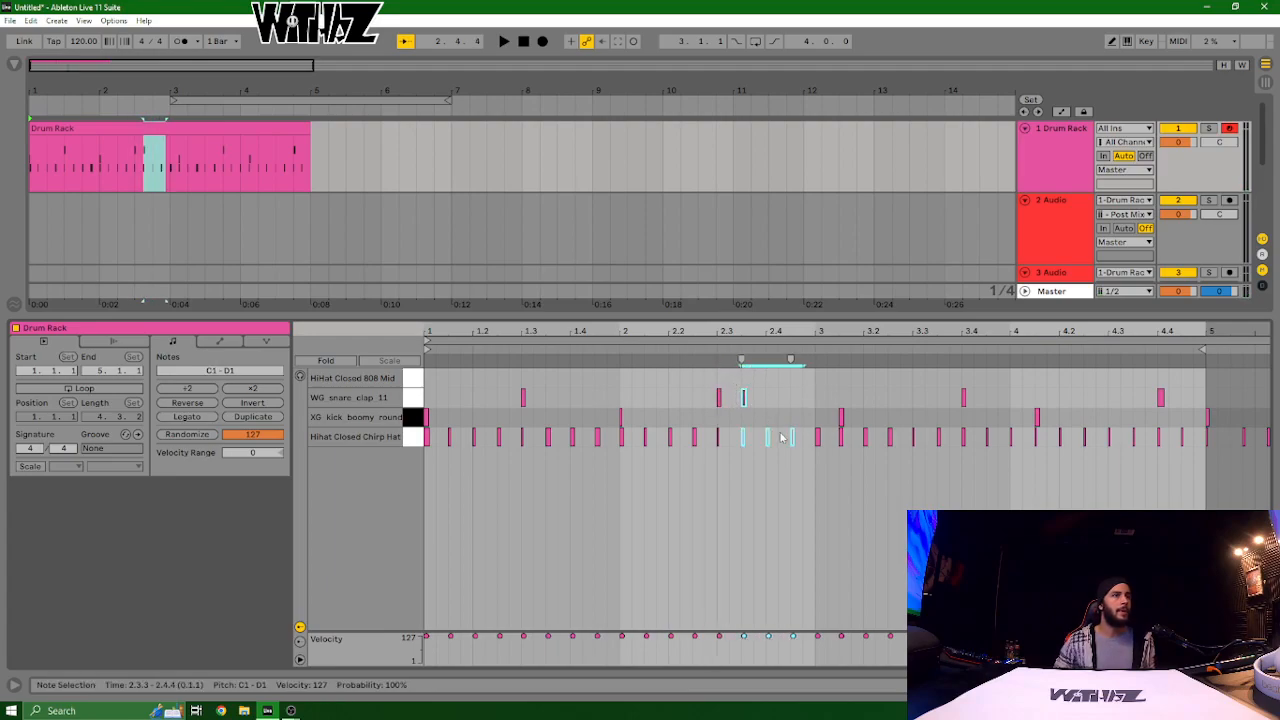
left_click_drag(741, 381, 1054, 421)
key("Right")
key("Right")
Step: Move the kicks in bars 3 and 4 onto the downbeats at 3.1.1 and 4.1.1
left_click(850, 413)
key("Up")
key("Left")
key("Down")
key("Down")
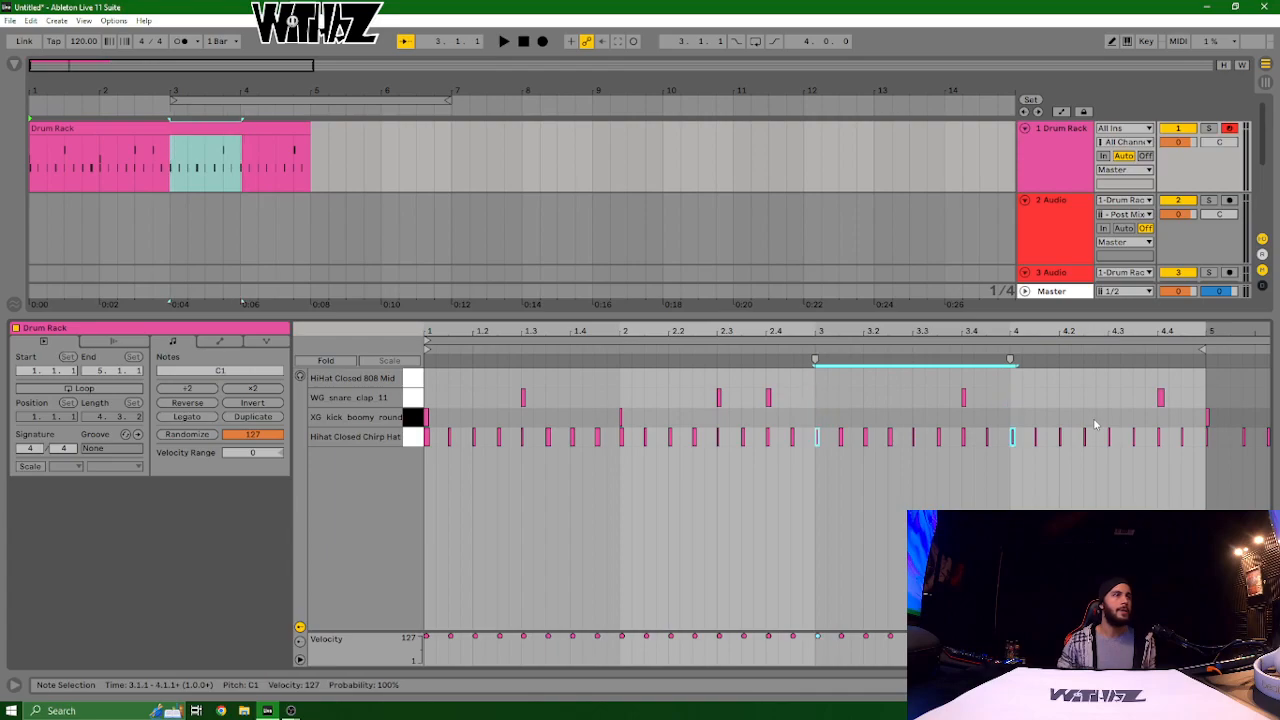
key("Up")
Step: Move the snare claps in bars 3 and 4 to 3.3.1 and 4.3.1
left_click_drag(889, 389, 1212, 403)
key("Left")
key("Left")
key("Left")
key("Left")
key("Left")
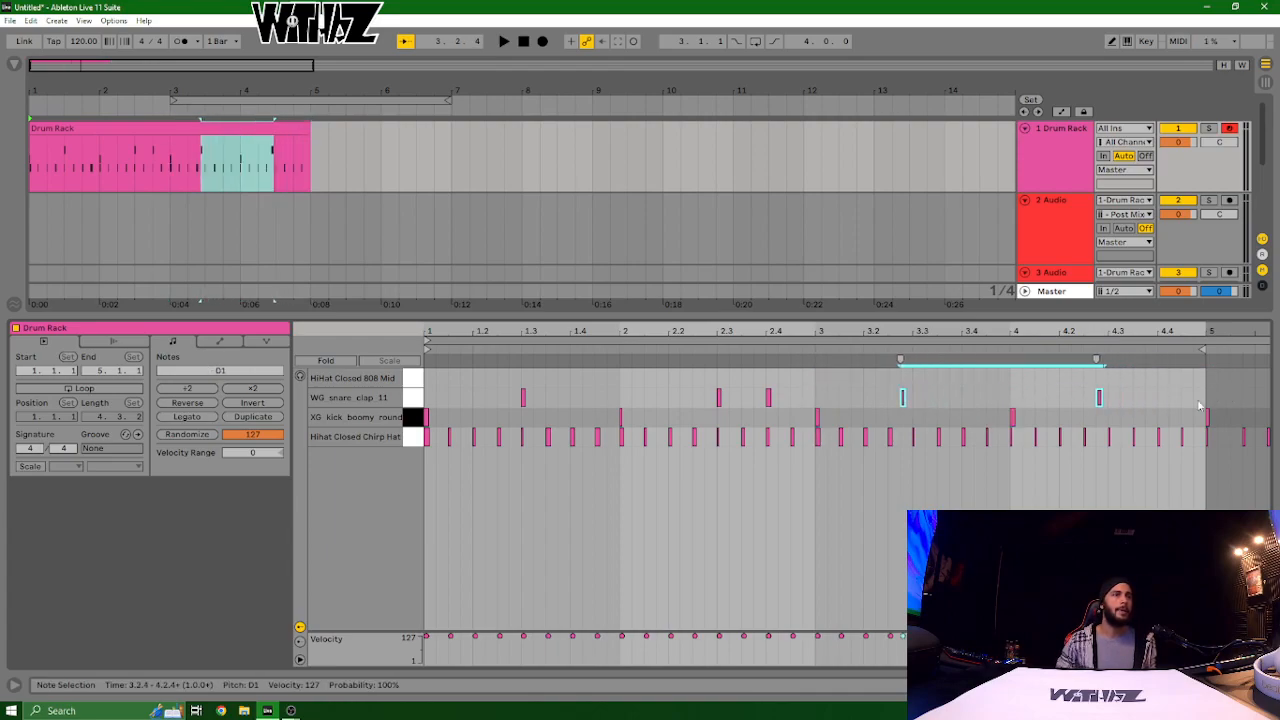
key("Right")
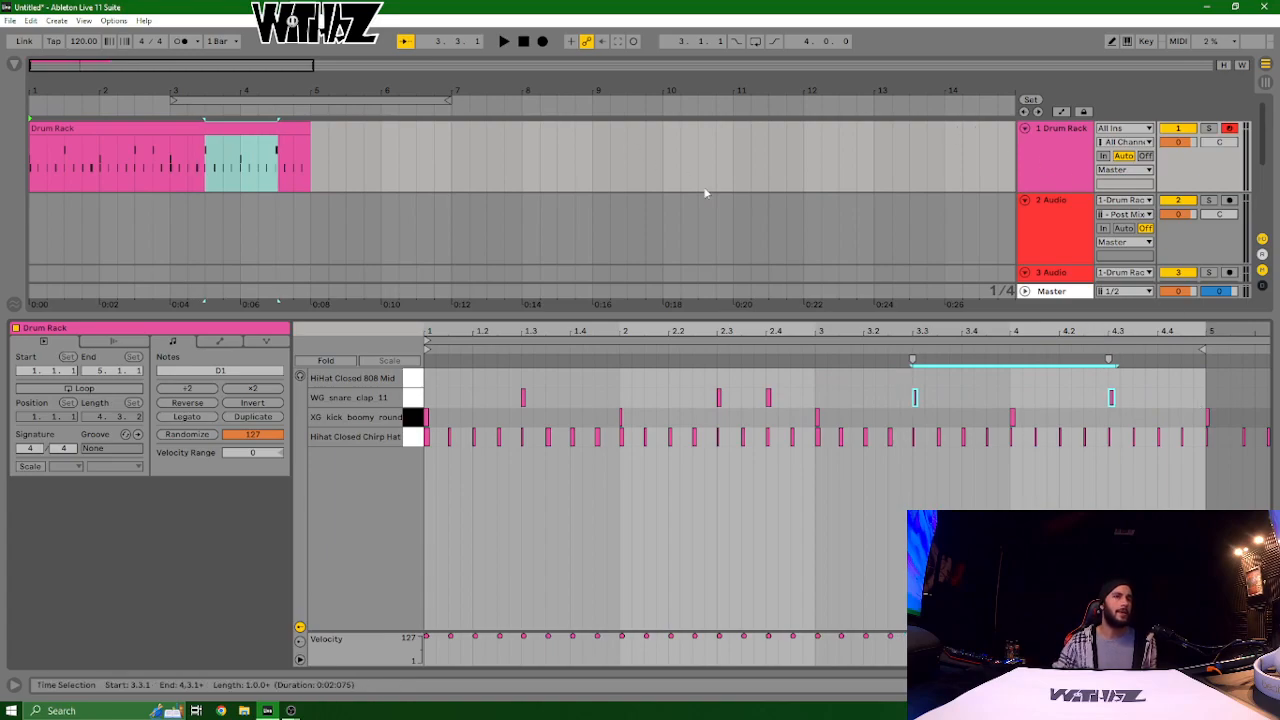
Step: Play back the edited drum pattern through to the end of bar 4
right_click(866, 381)
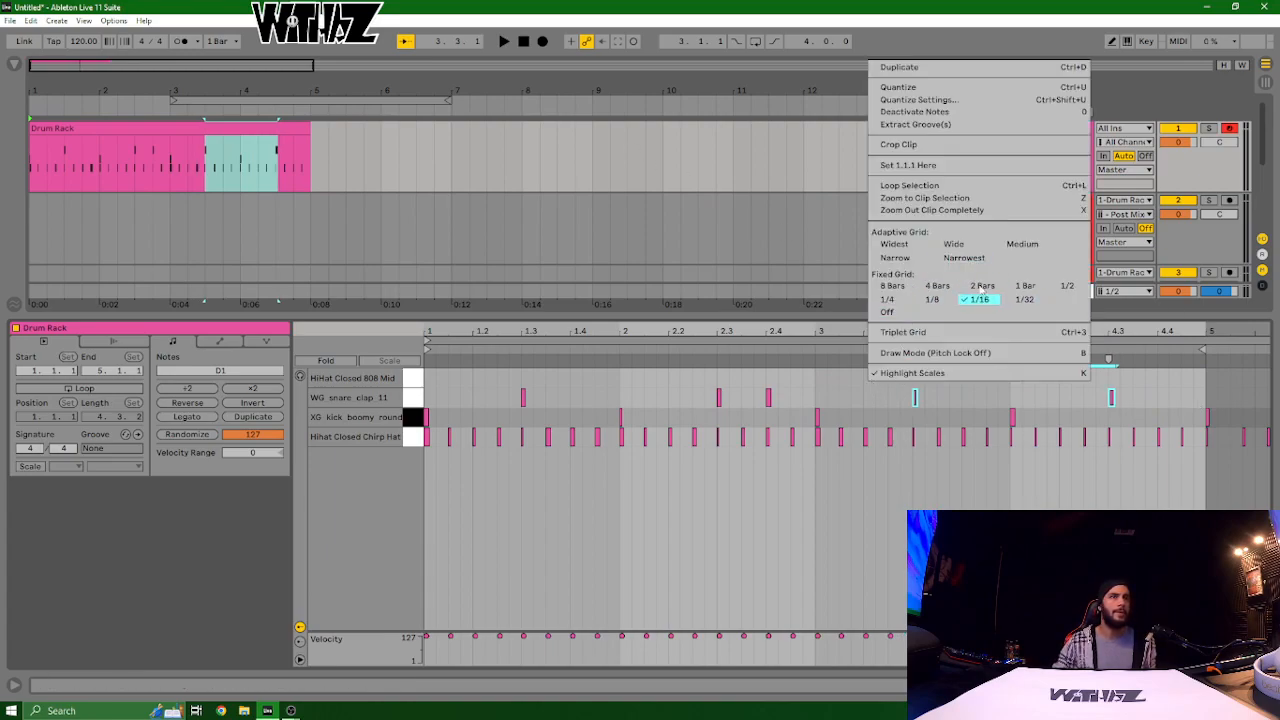
left_click(849, 515)
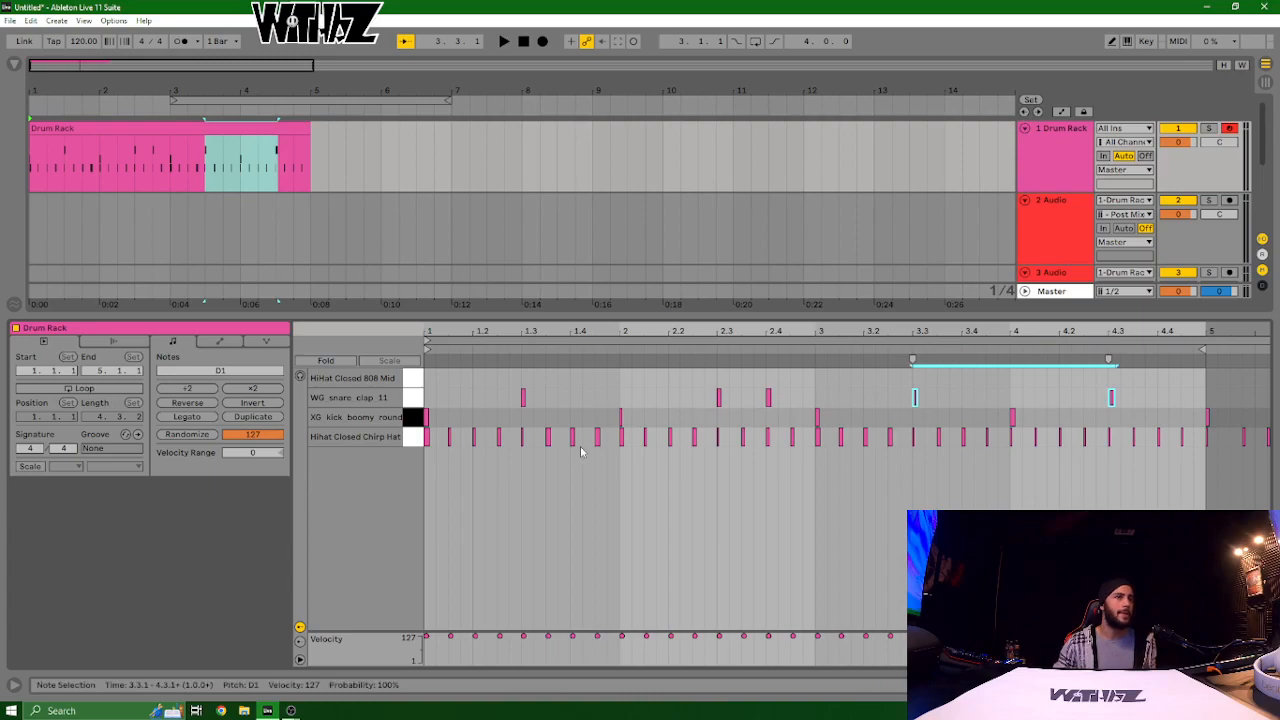
key("space")
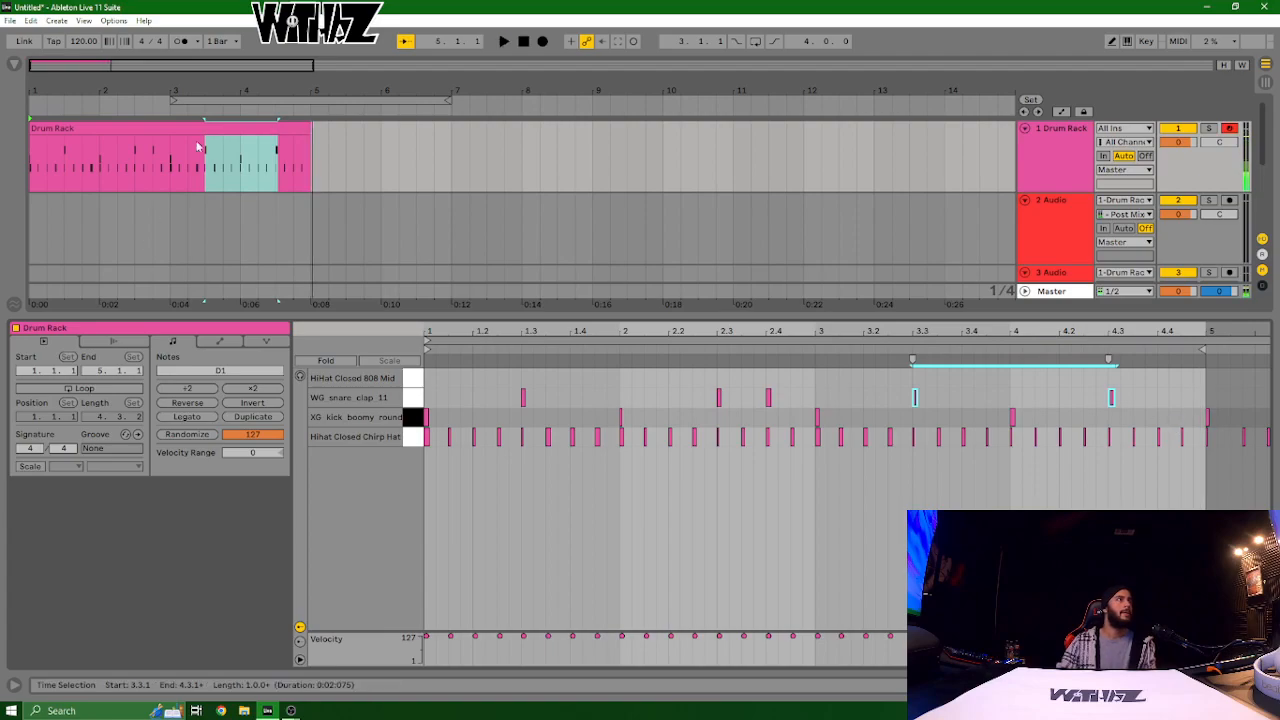
Step: Move the arrangement loop range to 1.1.1 to 5.1.1 and select the Drum Rack clip
left_click(298, 101)
left_click_drag(298, 101, 145, 104)
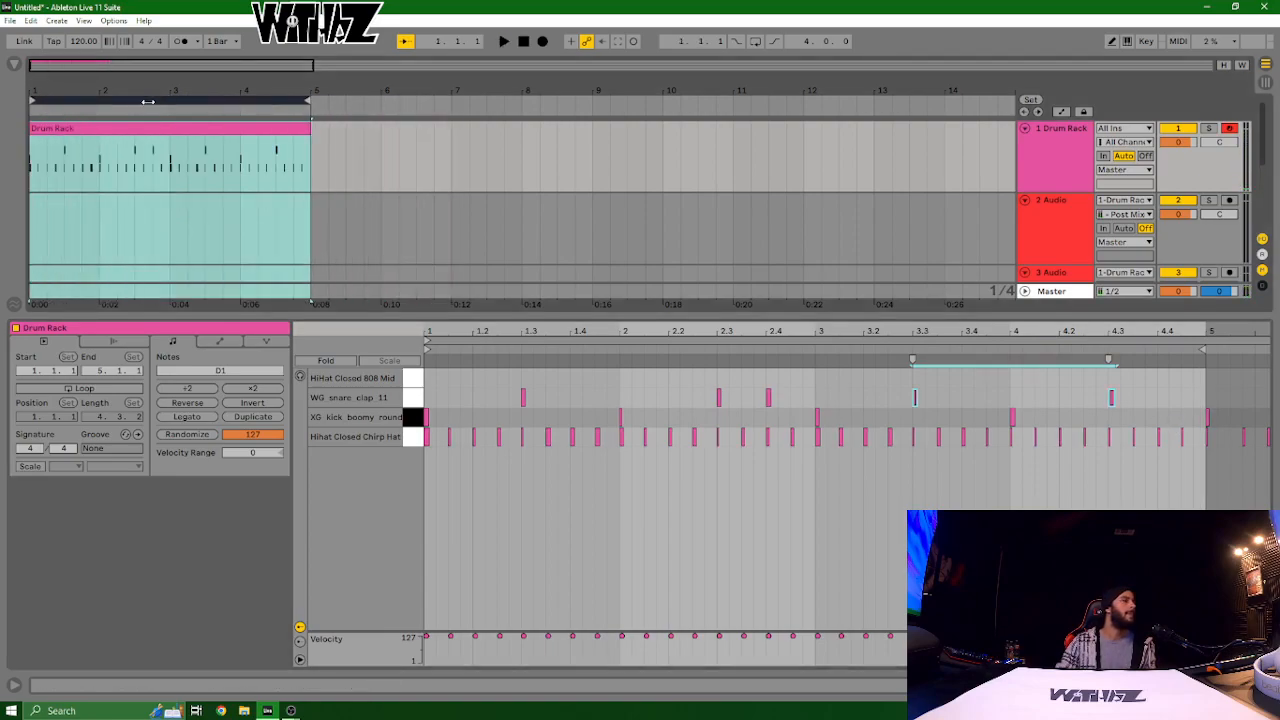
left_click(350, 229)
left_click(223, 125)
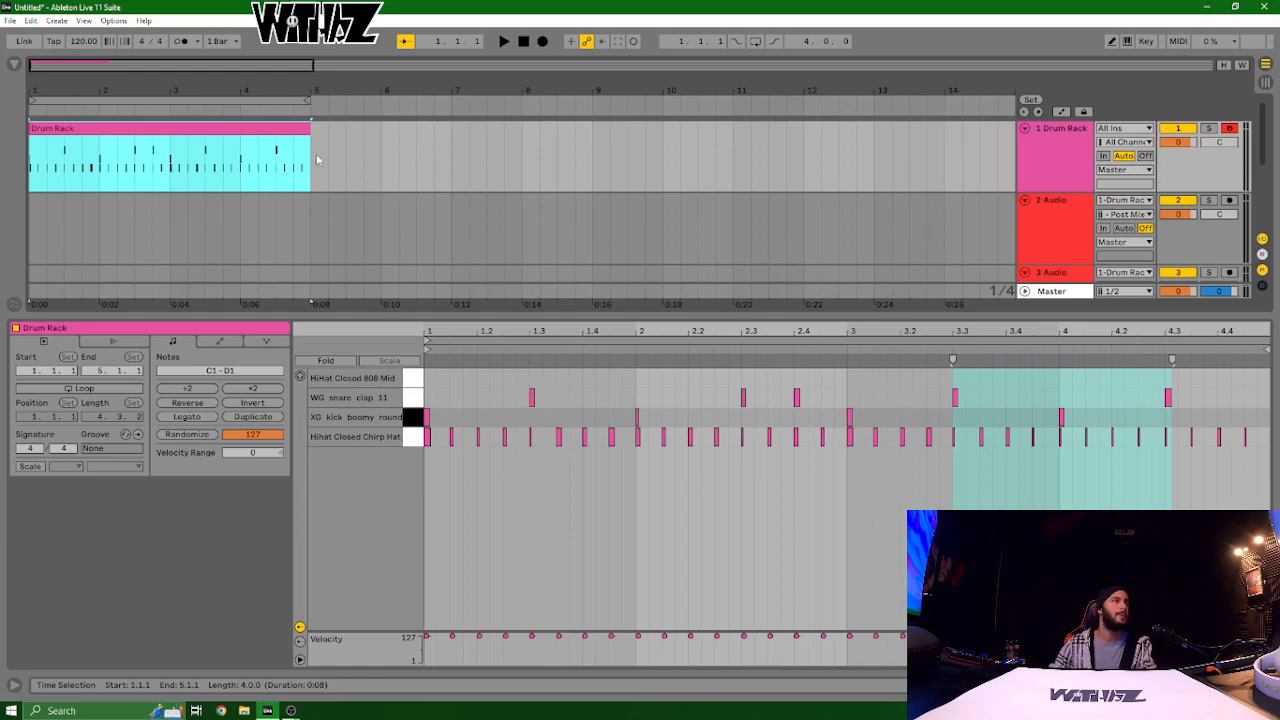
Step: Enlarge the arrangement area to show all tracks and arm audio tracks 2, 3 and 4 for recording
left_click(1054, 224)
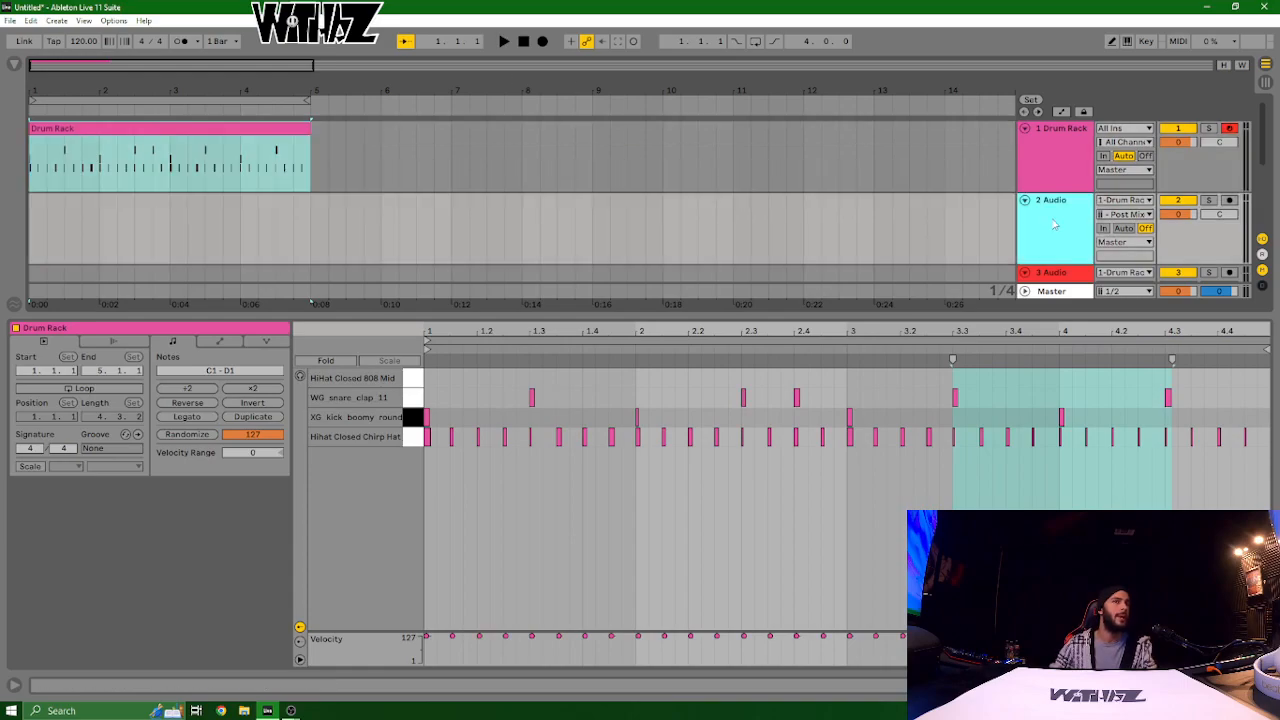
left_click(1265, 84)
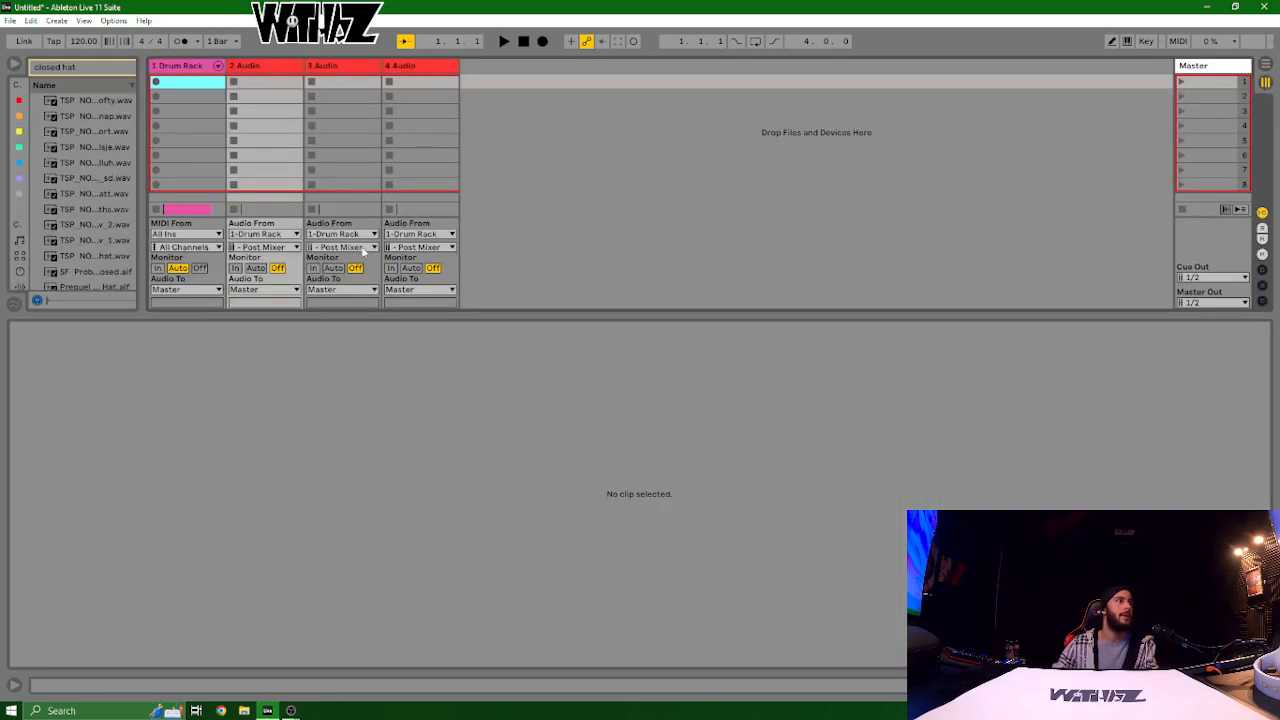
left_click(1266, 66)
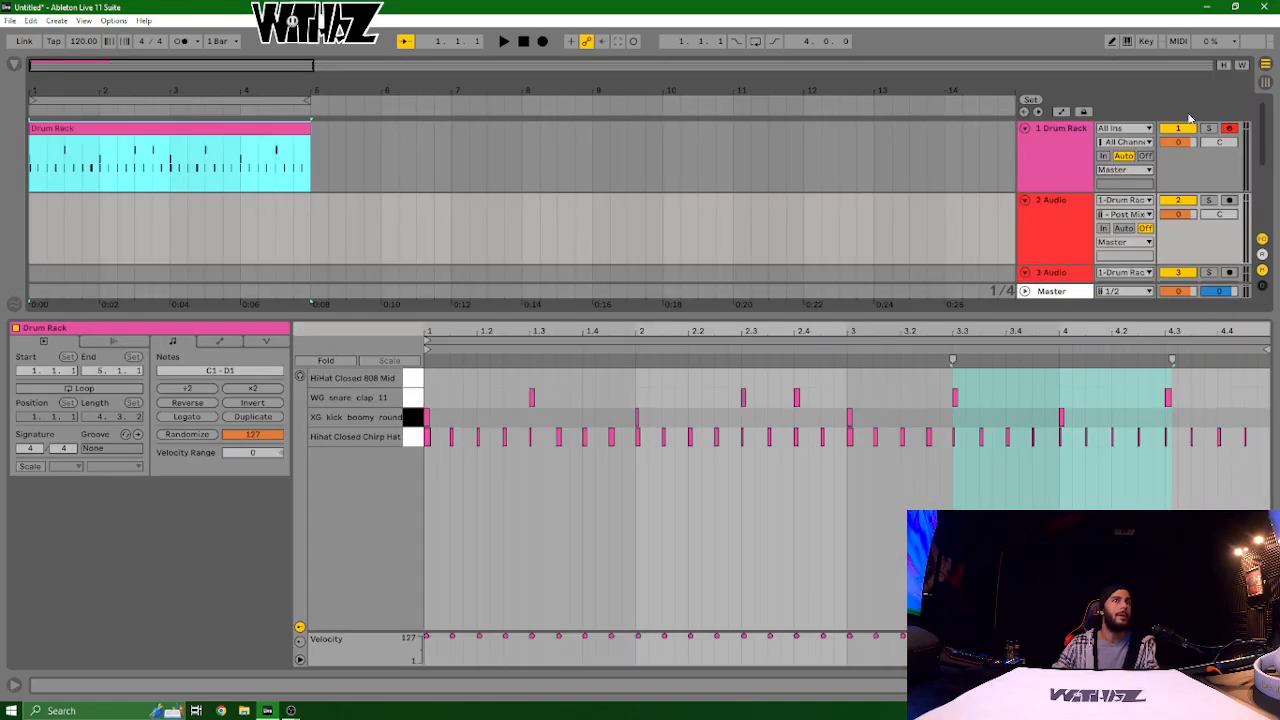
left_click_drag(942, 314, 986, 470)
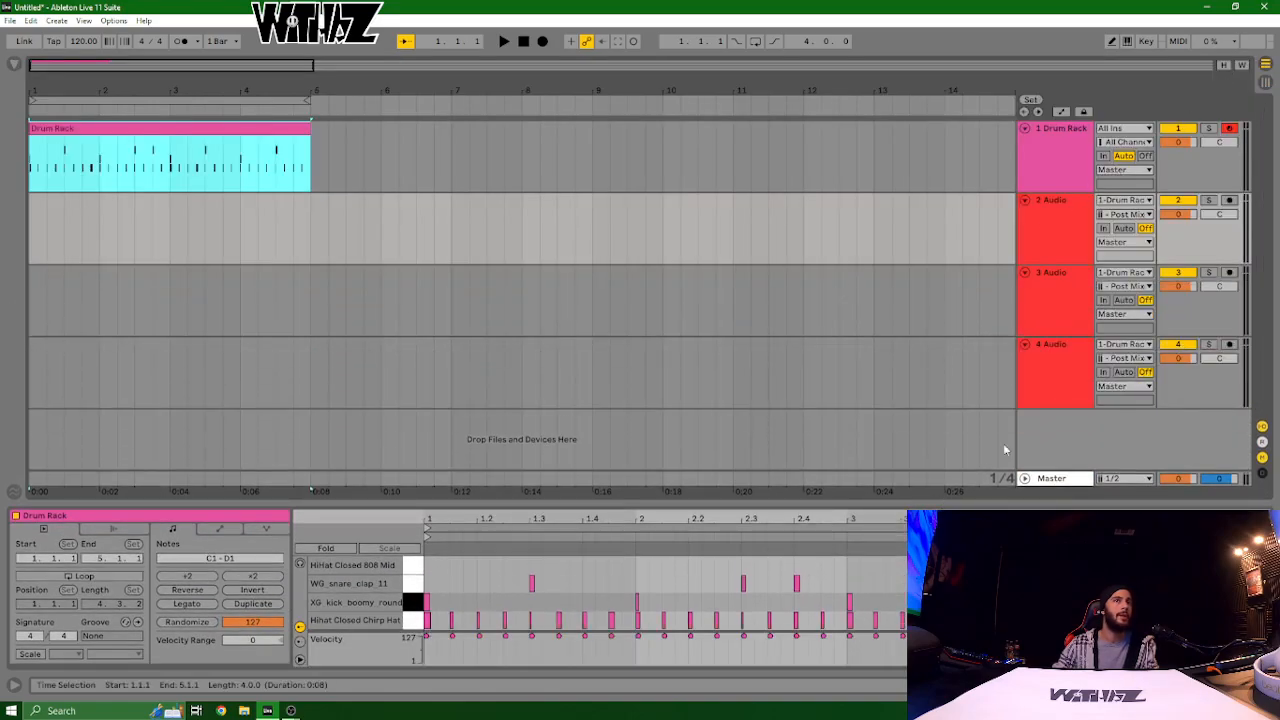
left_click(1230, 200)
left_click(1230, 272)
left_click(1230, 344)
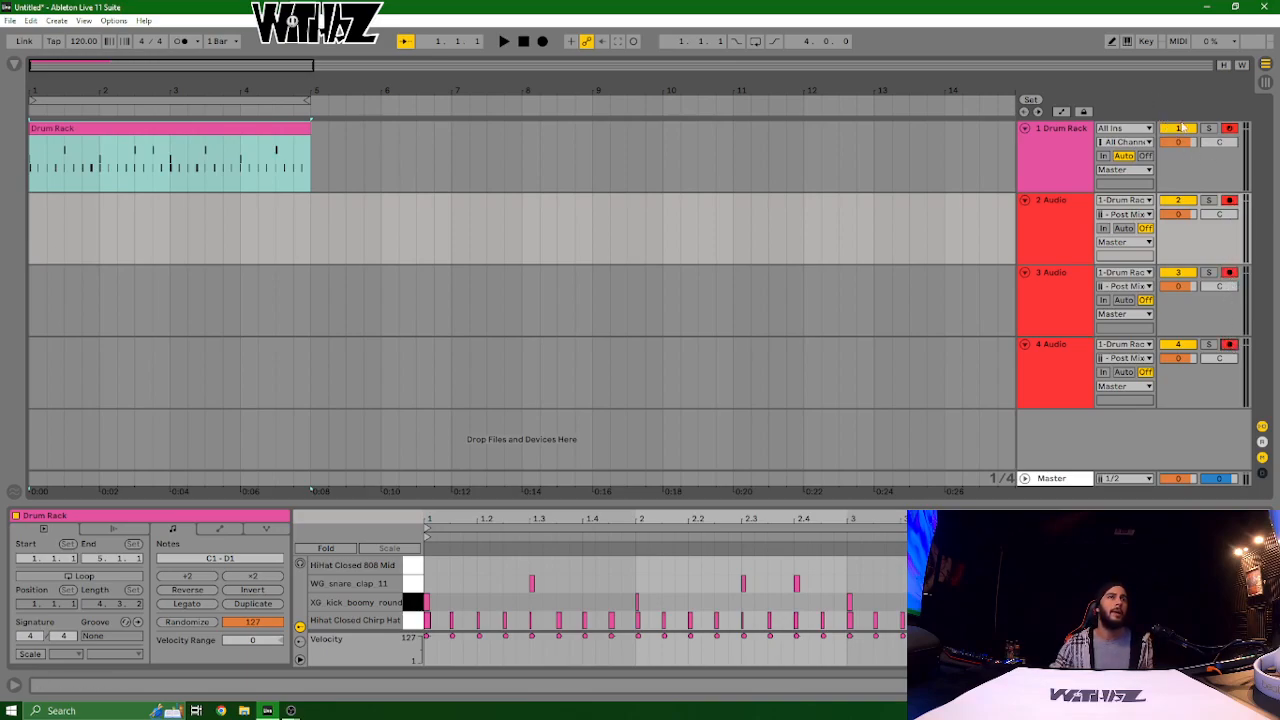
left_click(1178, 202)
left_click(1180, 274)
left_click(1178, 344)
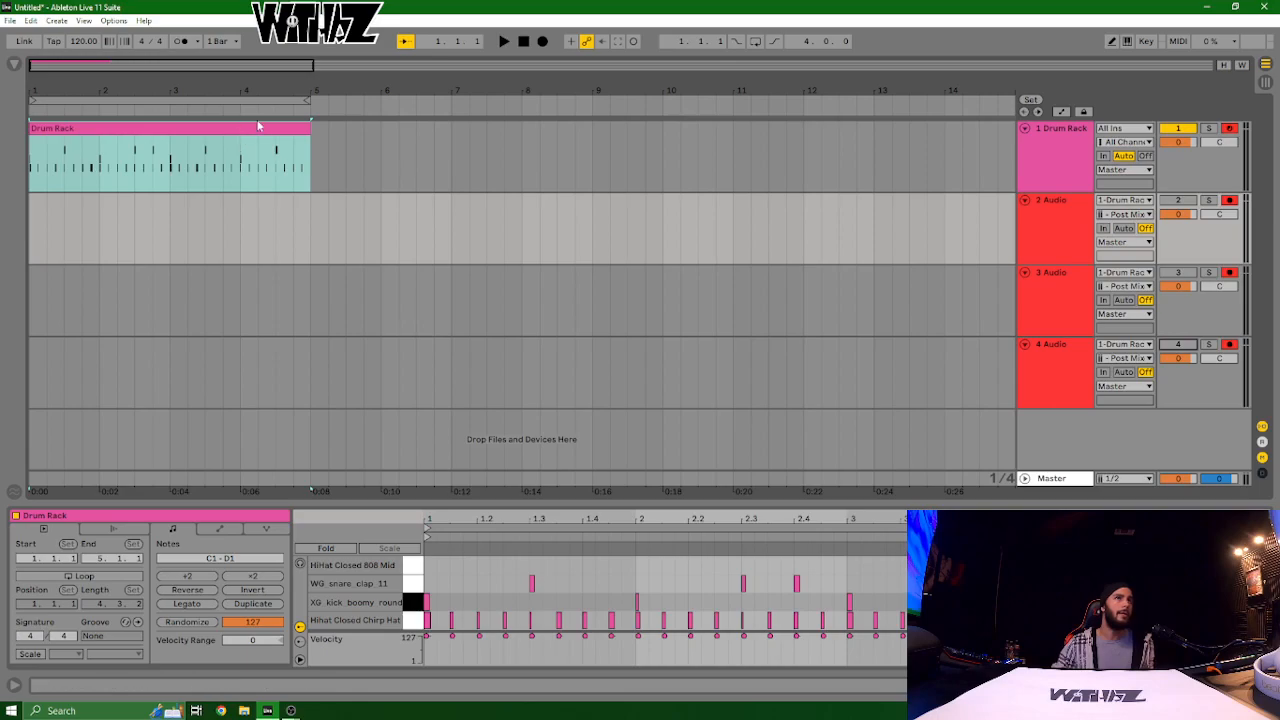
left_click(1229, 128)
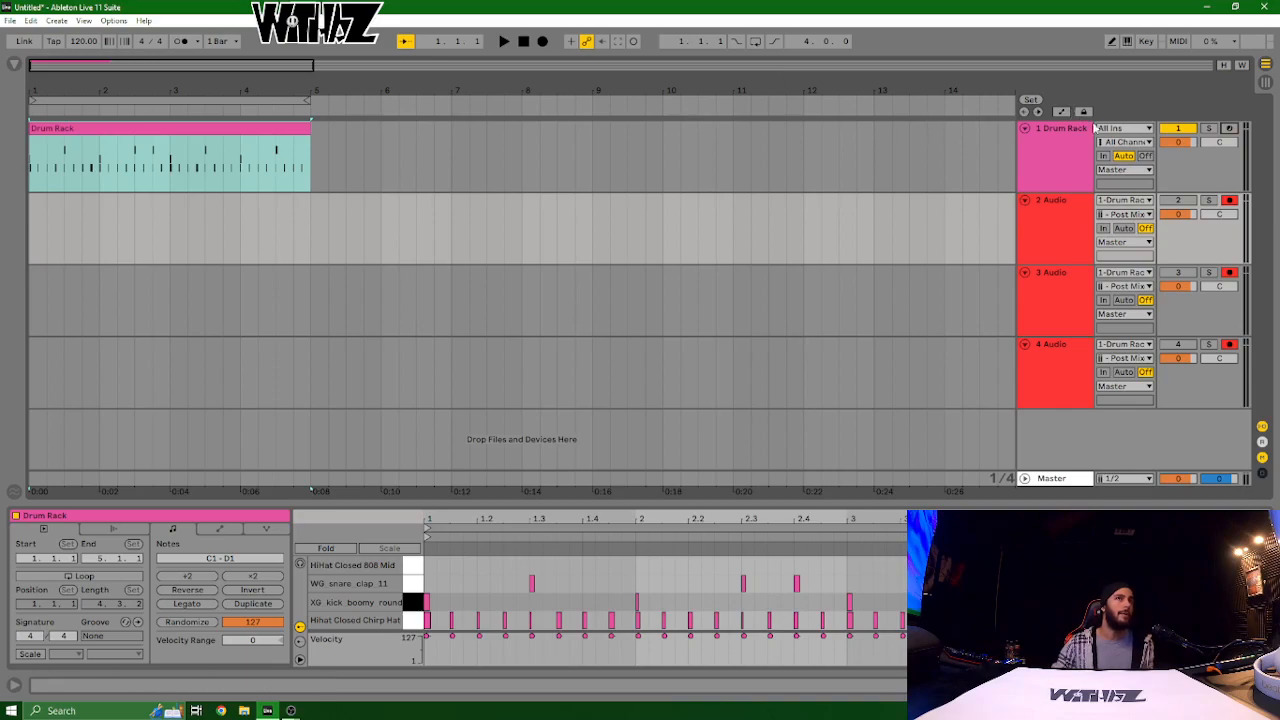
Step: Deactivate and re-arm the Drum Rack track, and switch audio tracks 2, 3 and 4 back on
left_click(1190, 132)
left_click(1190, 130)
left_click(1190, 130)
left_click(1233, 130)
left_click(1165, 201)
left_click(1172, 275)
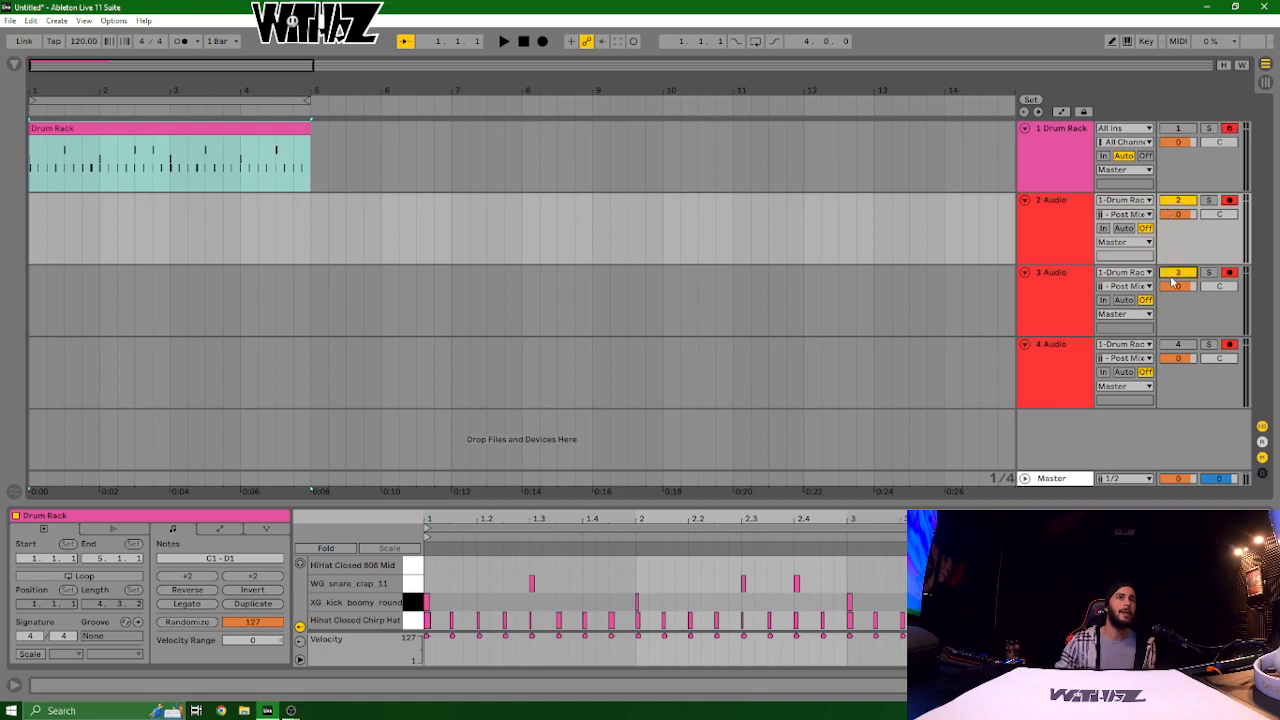
left_click(1174, 347)
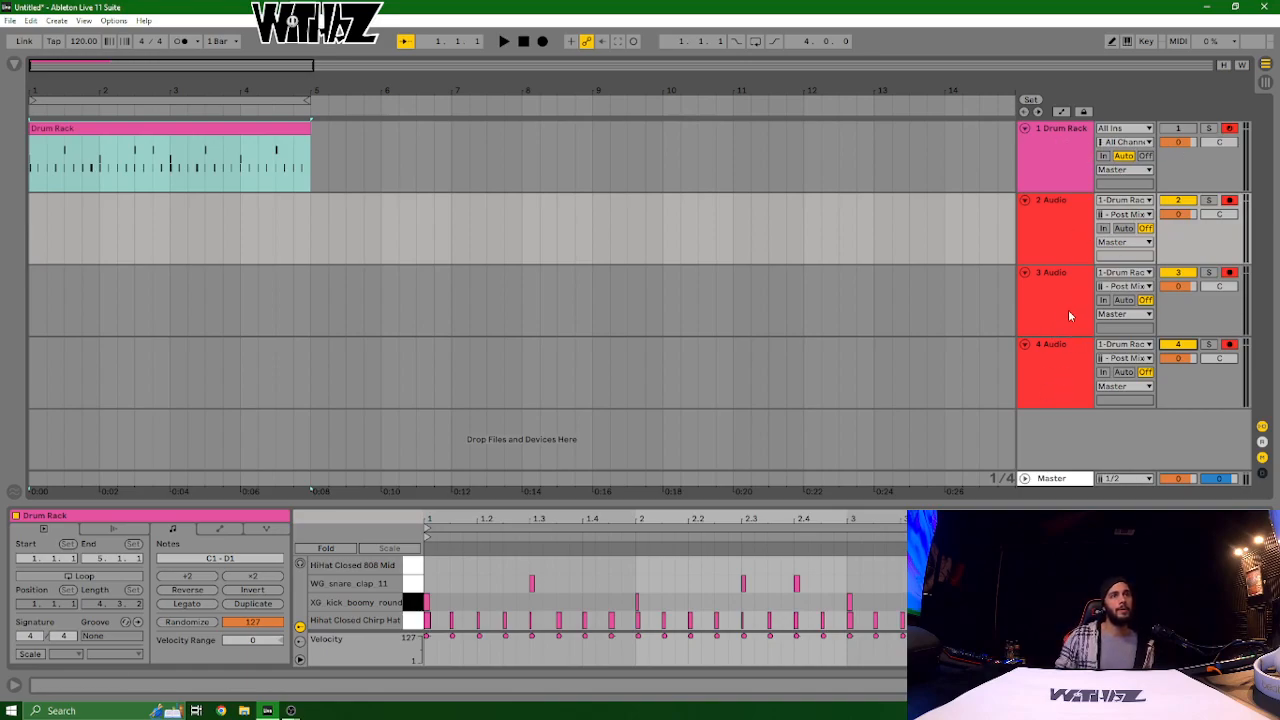
Step: Set monitoring to In on audio tracks 2, 3 and 4
left_click(1104, 228)
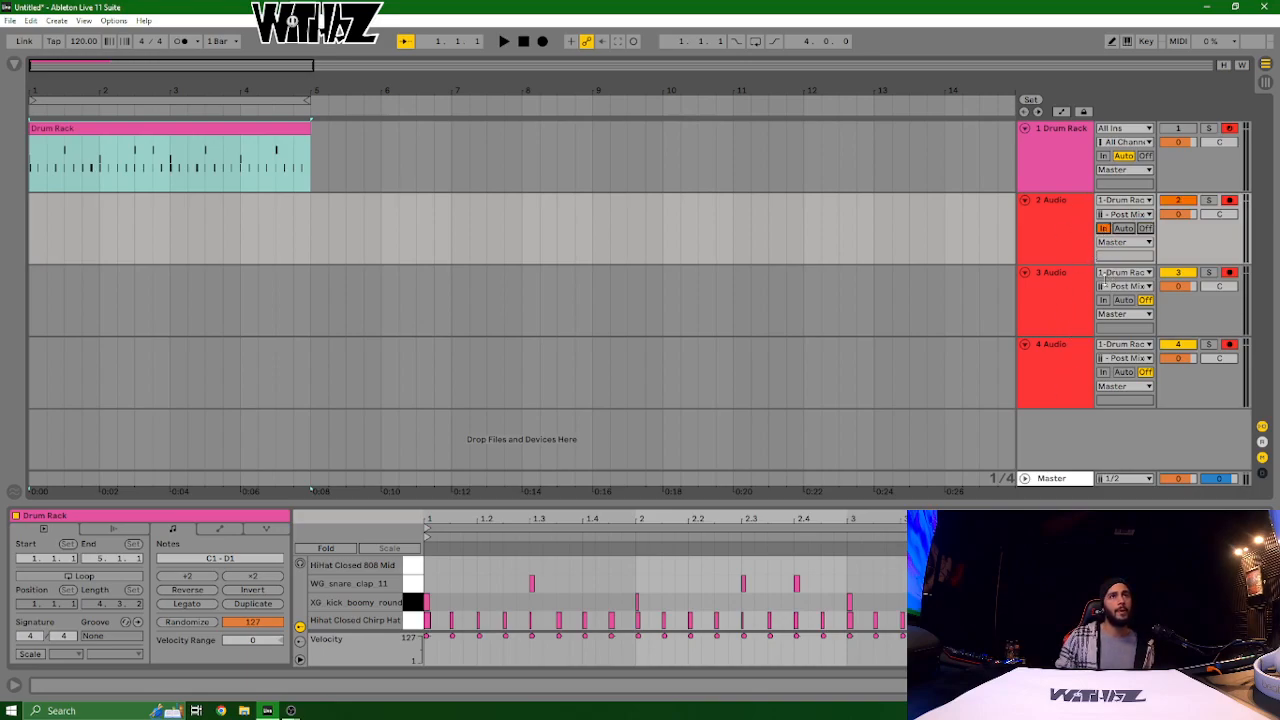
left_click(1104, 300)
left_click(1104, 372)
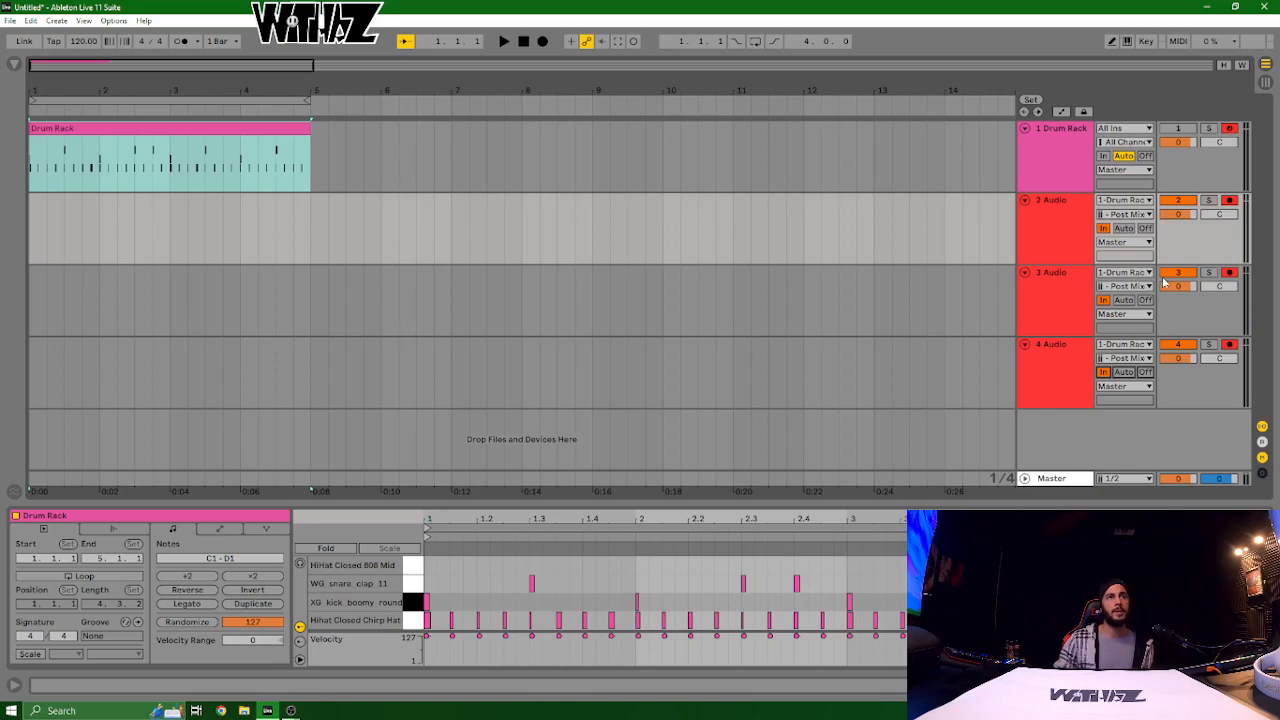
Step: Disarm the Drum Rack track and record the four-bar pattern from 1.1.1 onto audio tracks 2, 3 and 4
left_click(106, 128)
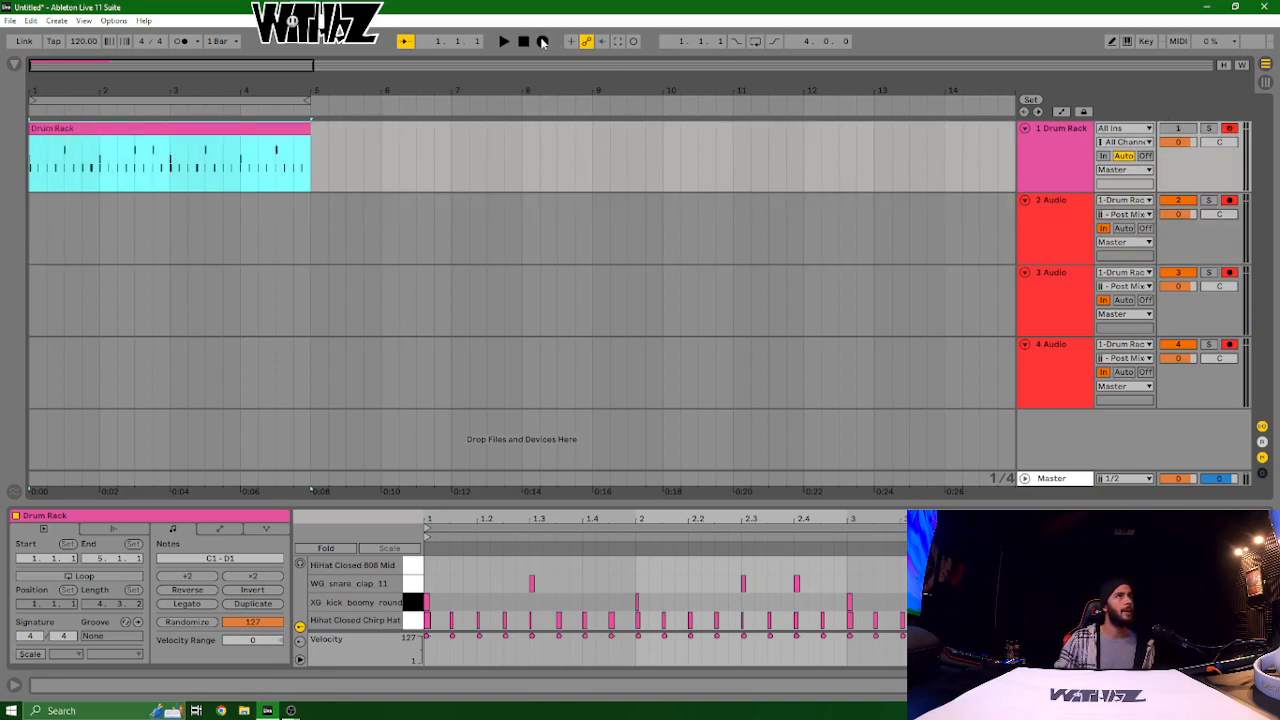
left_click(1231, 129)
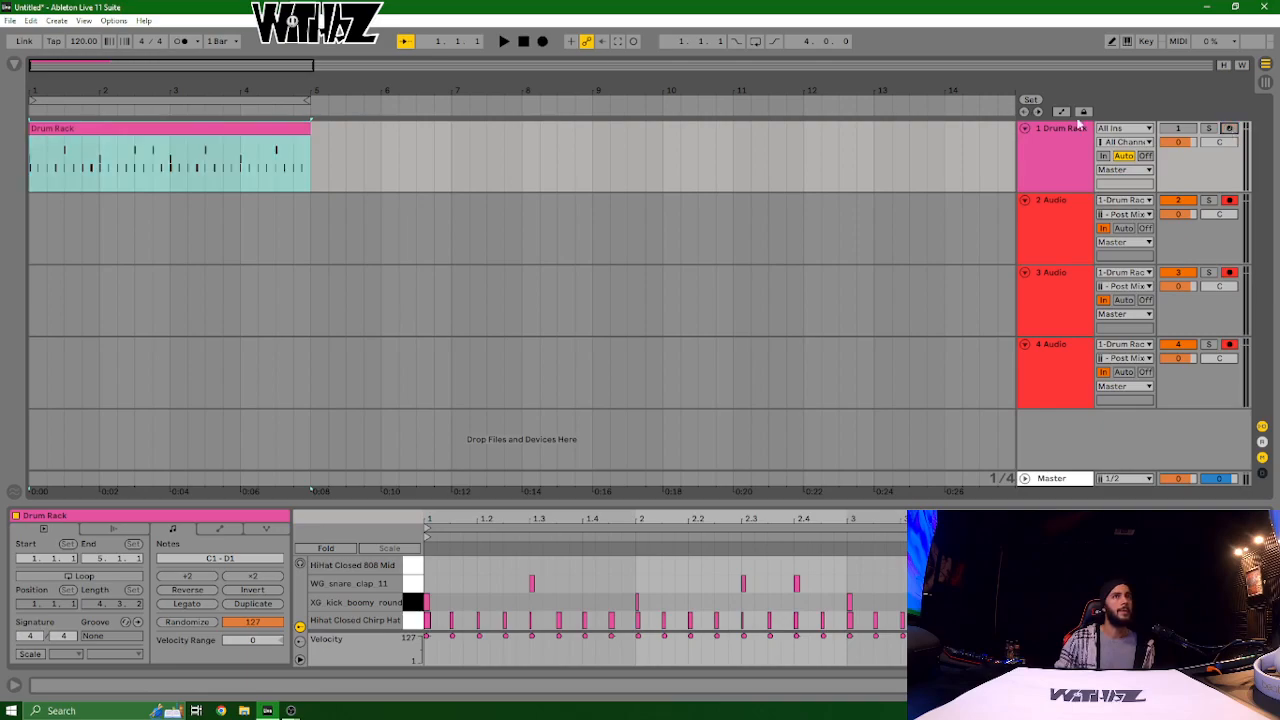
left_click(524, 43)
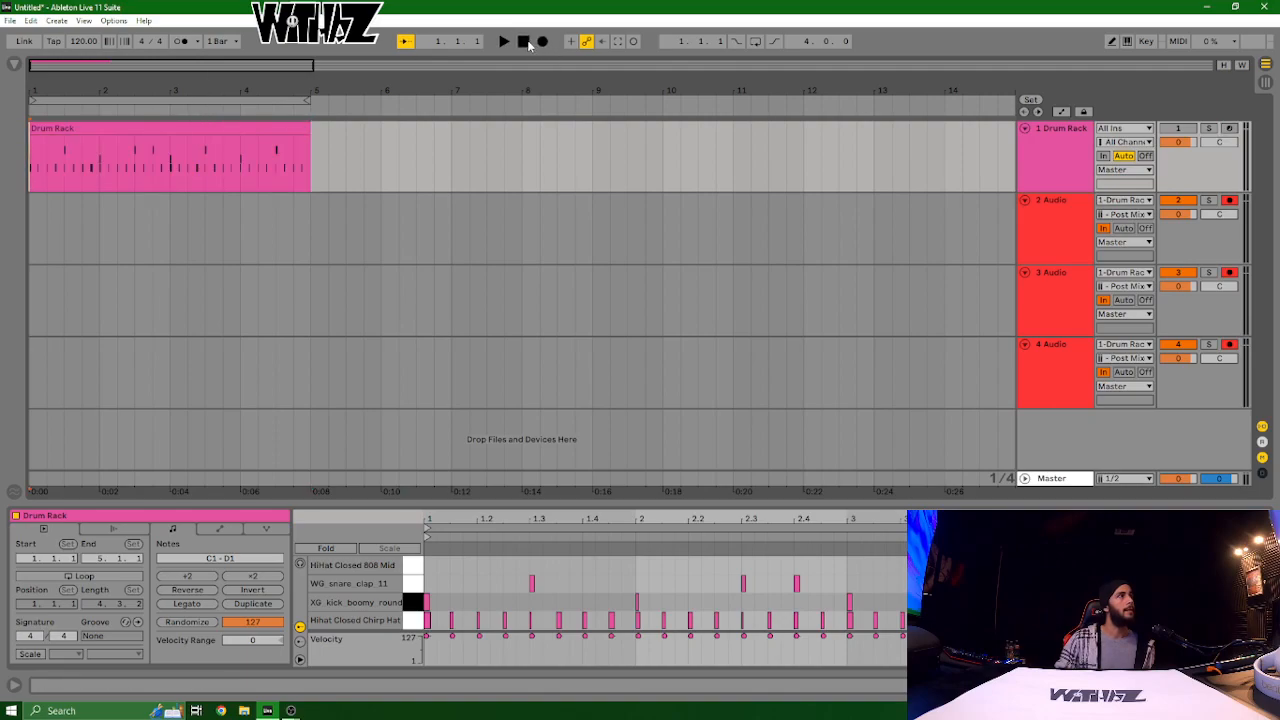
left_click(542, 41)
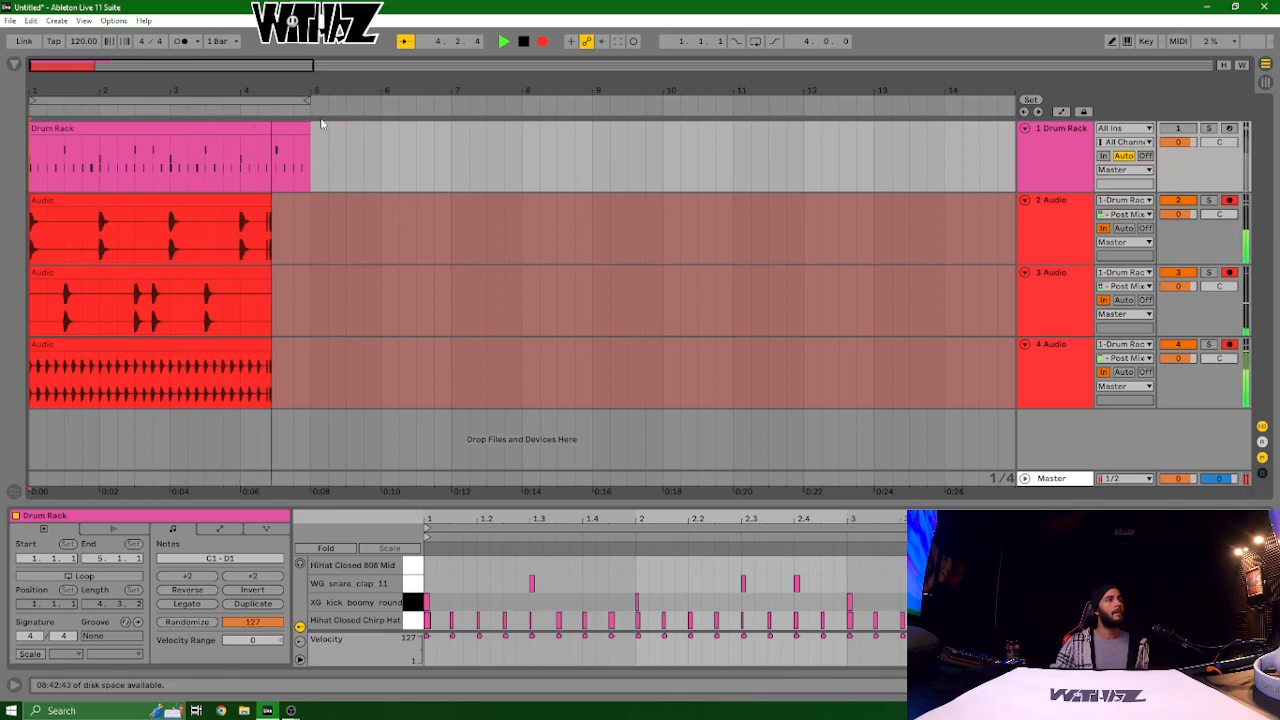
key("space")
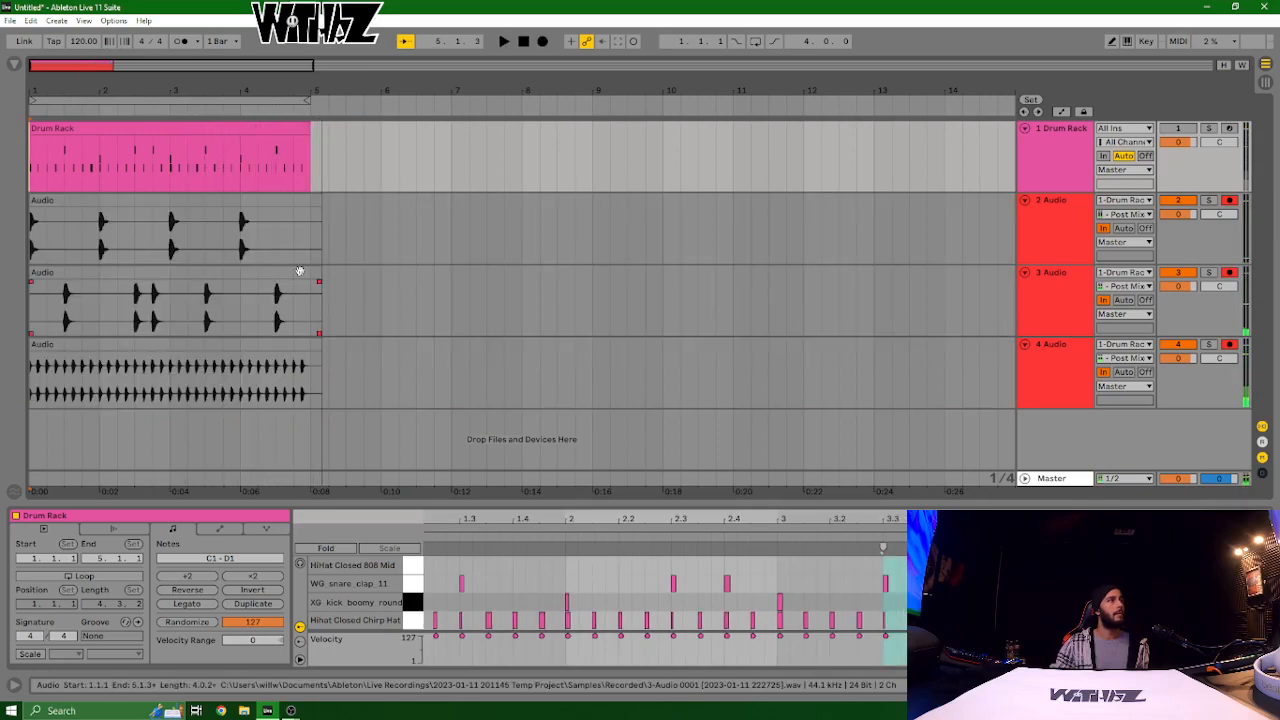
Step: Trim the ends of the three recorded audio clips to 5.1.1 to match the Drum Rack clip
left_click(316, 203)
left_click_drag(316, 203, 310, 203)
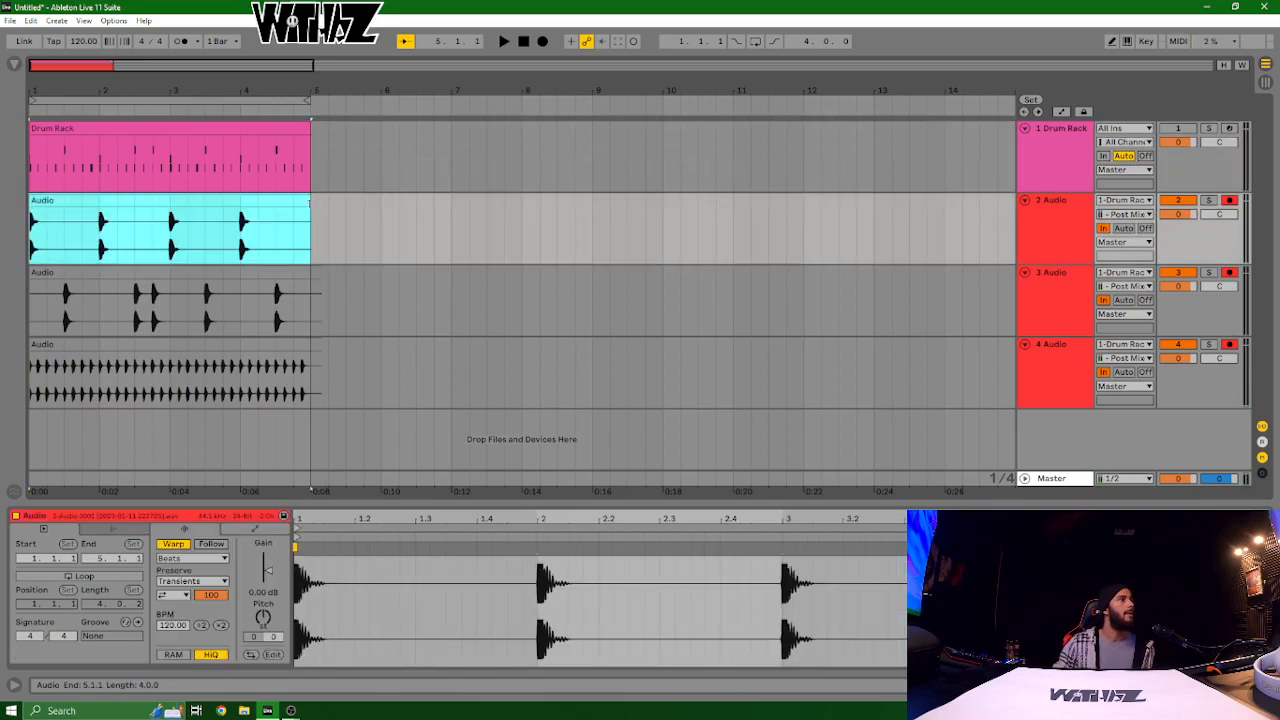
left_click_drag(321, 272, 312, 271)
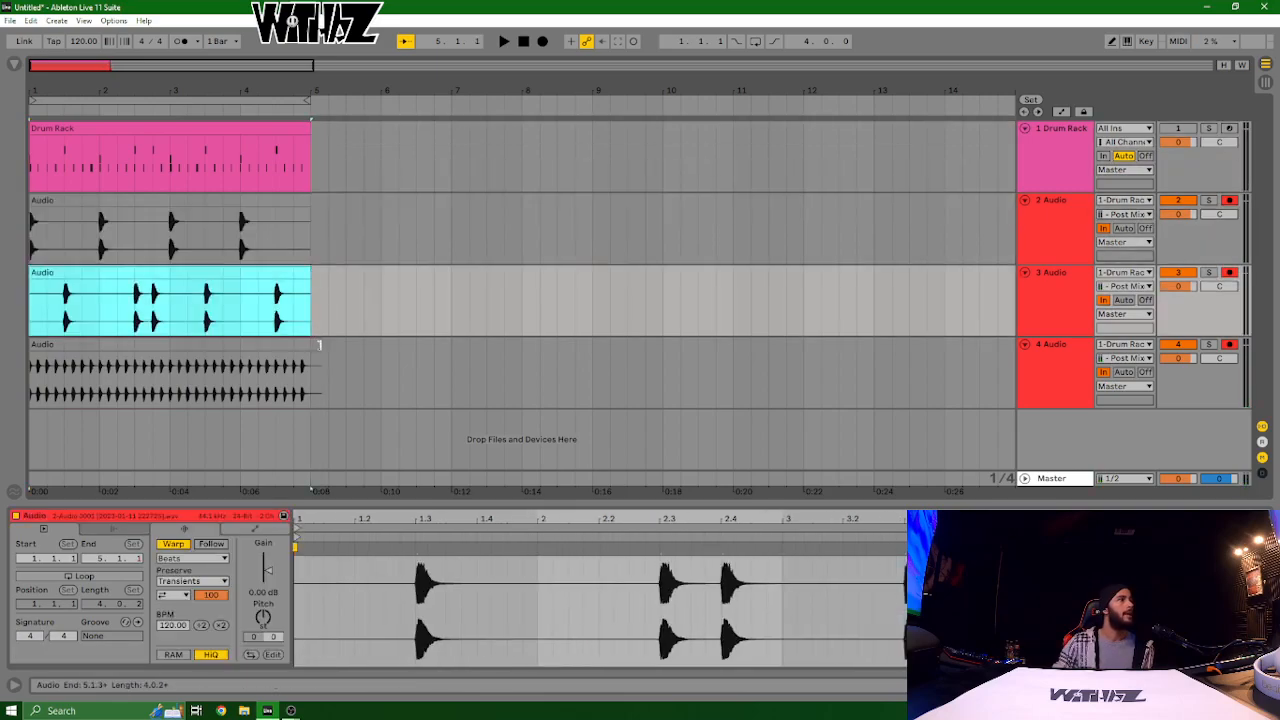
left_click(320, 345)
left_click_drag(320, 345, 311, 345)
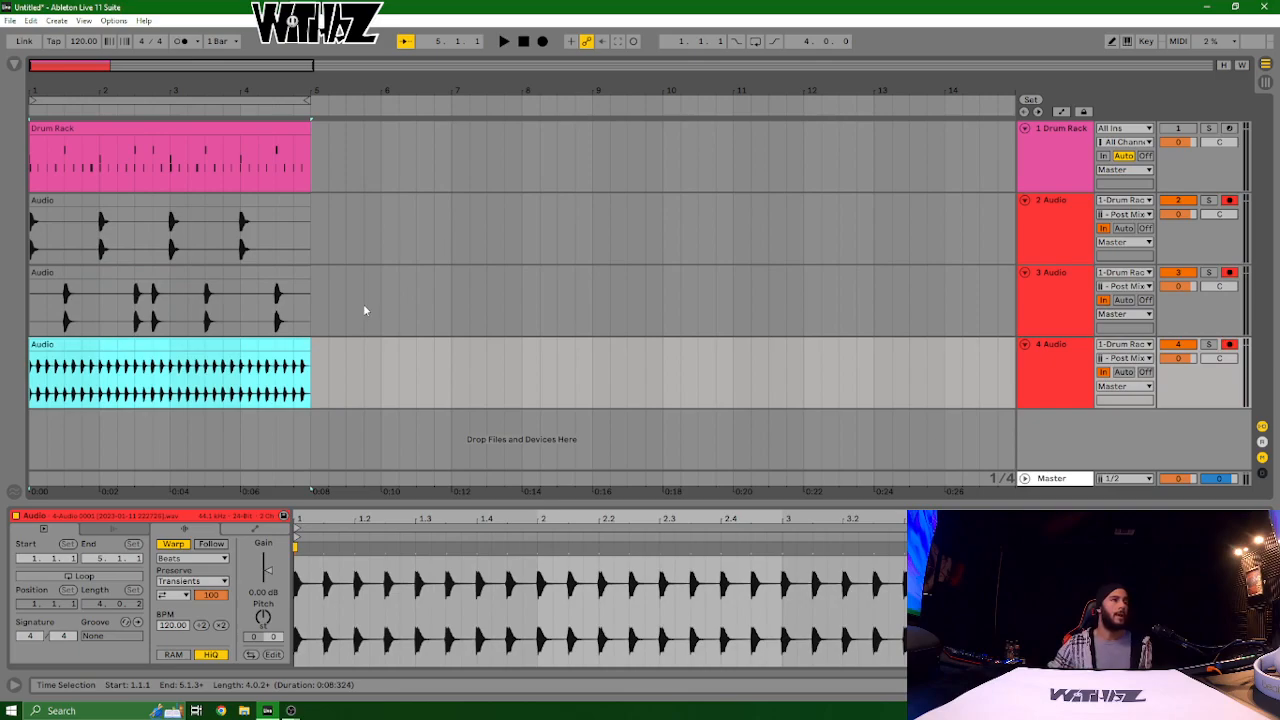
left_click(165, 346)
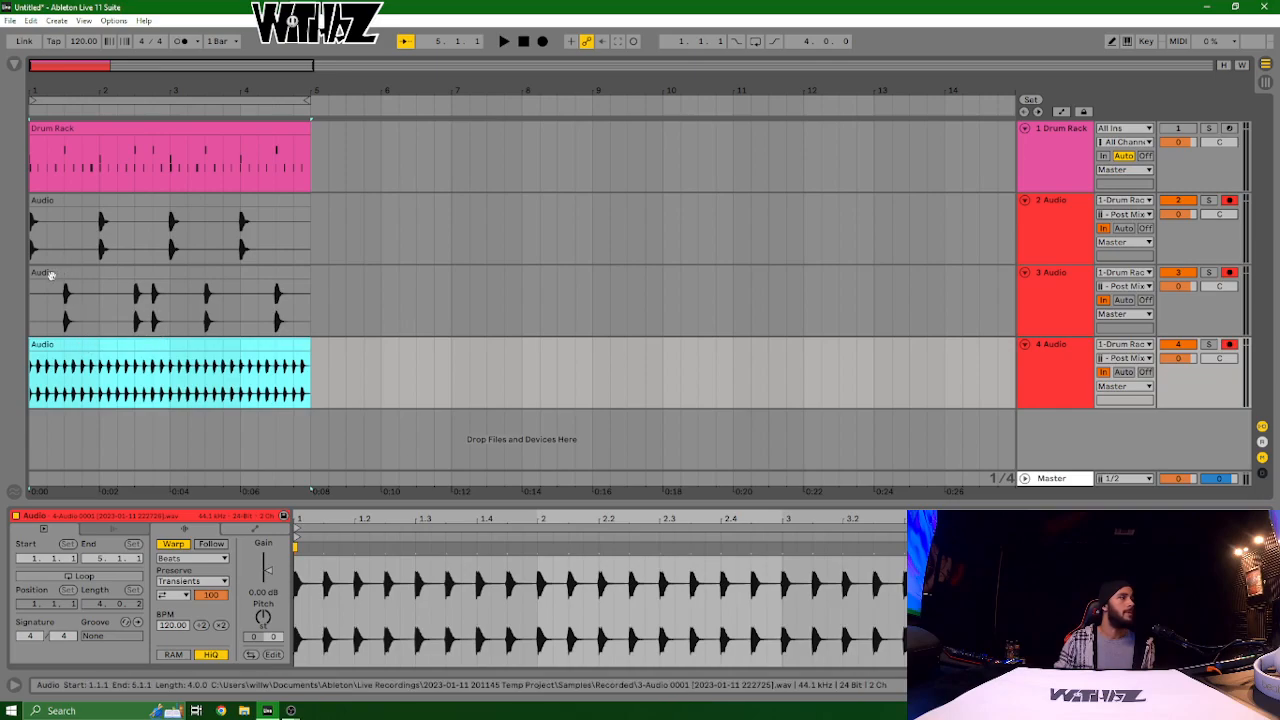
Step: Pull the first kick slice (1.1.1 to 1.2.1) out to 5.1.1 and the first clap slice (1.3.1 to 2.1.1) out to 6.2.1
left_click(53, 224)
left_click_drag(50, 214, 322, 233)
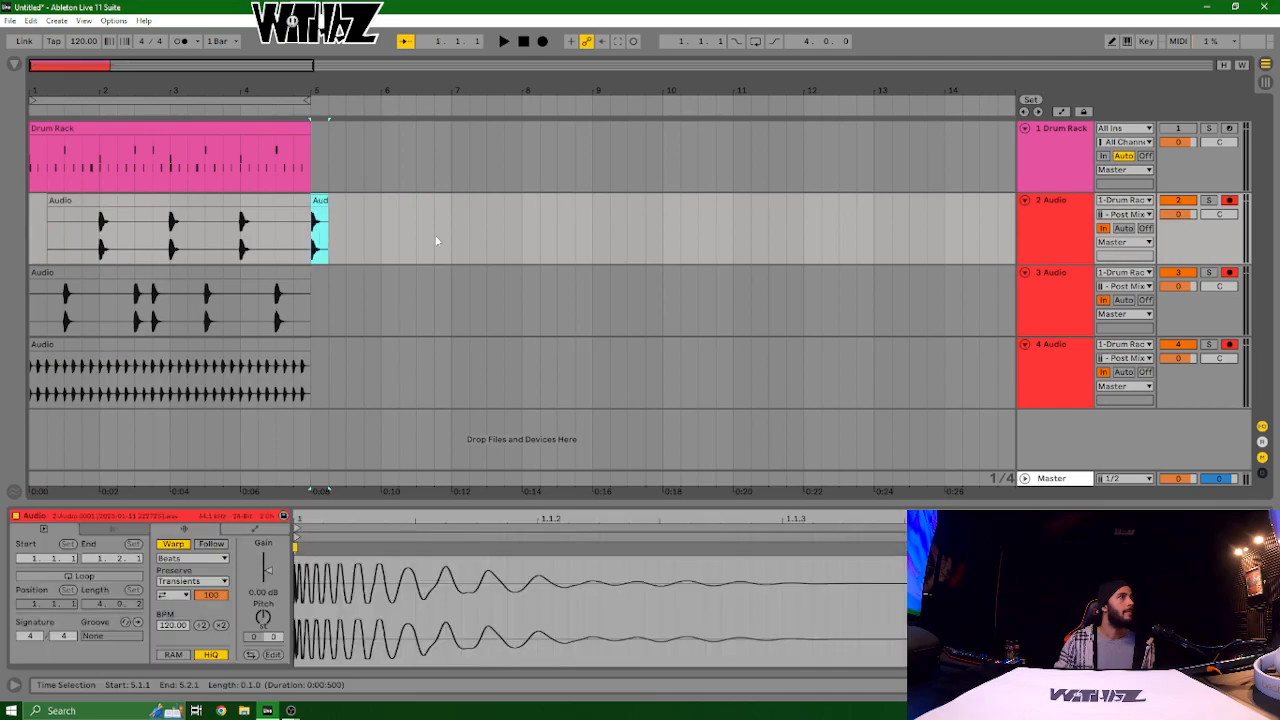
left_click(60, 290)
left_click_drag(62, 291, 400, 292)
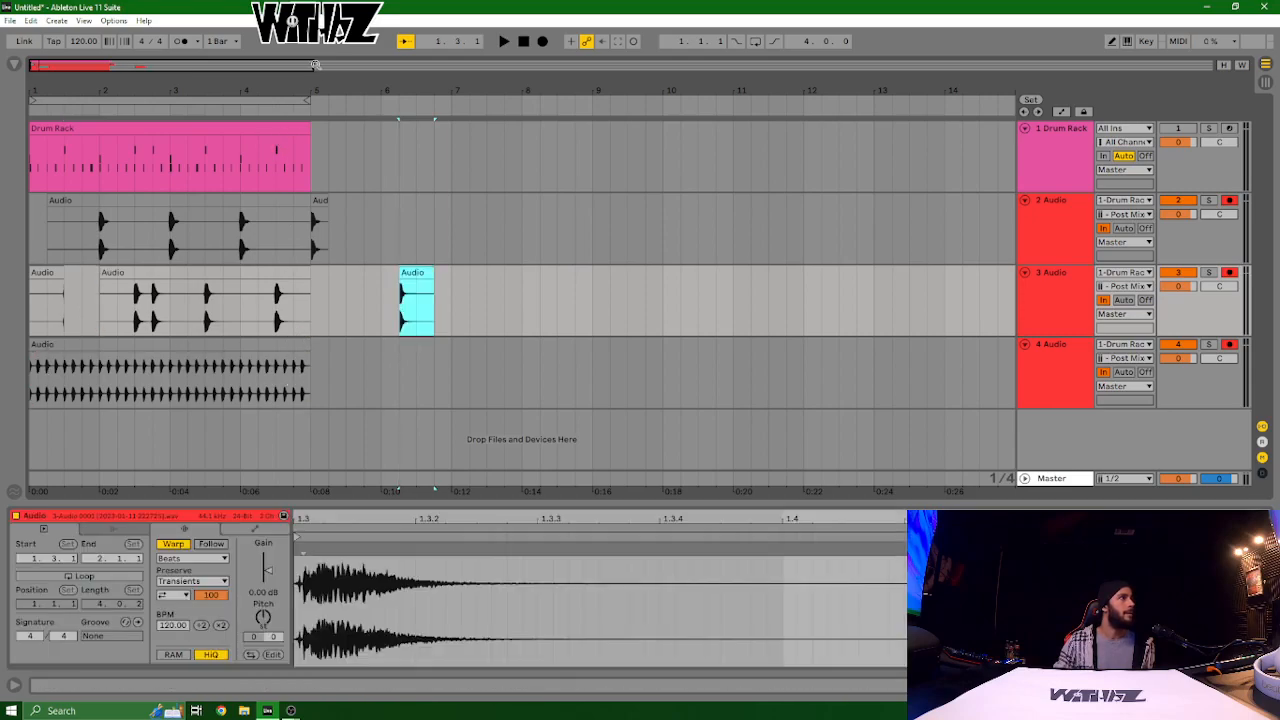
Step: Pull the single hi-hat hit from 4.4.1 to 4.4.3 out of track 4's recording to 5.3.3
left_click_drag(278, 86, 221, 131)
left_click_drag(297, 392, 356, 396)
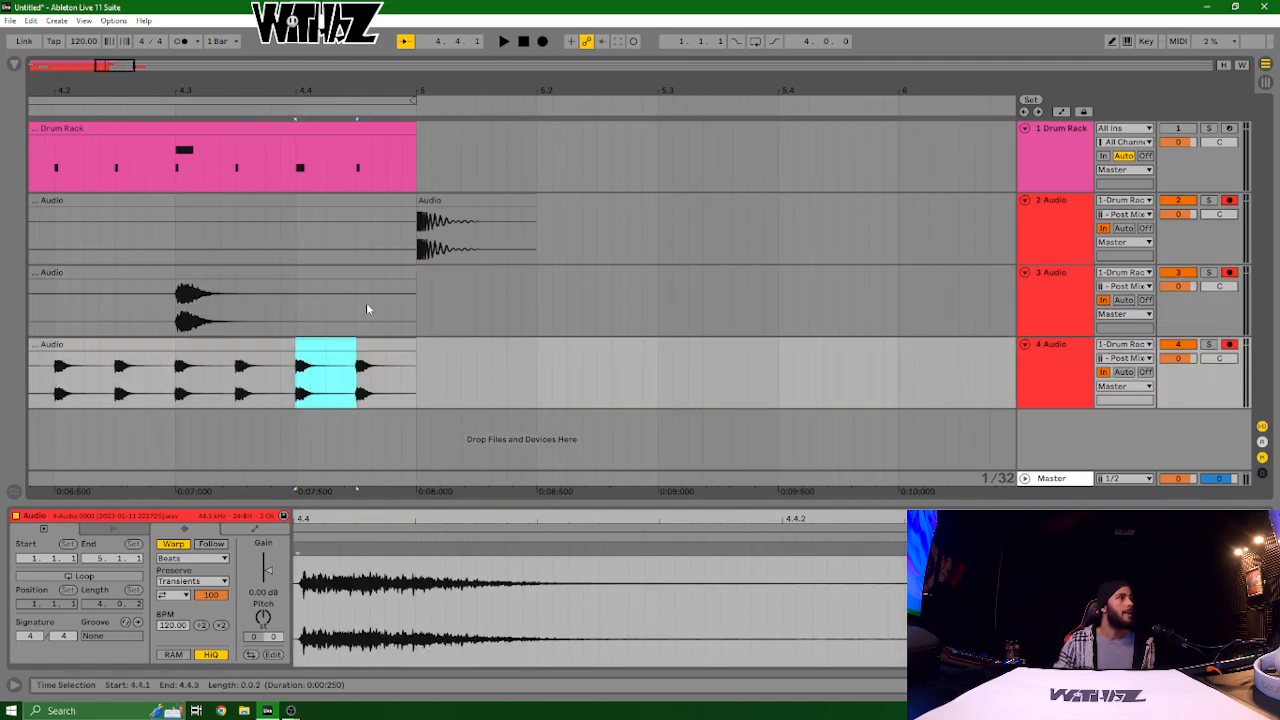
left_click_drag(329, 346, 753, 369)
left_click_drag(477, 92, 242, 60)
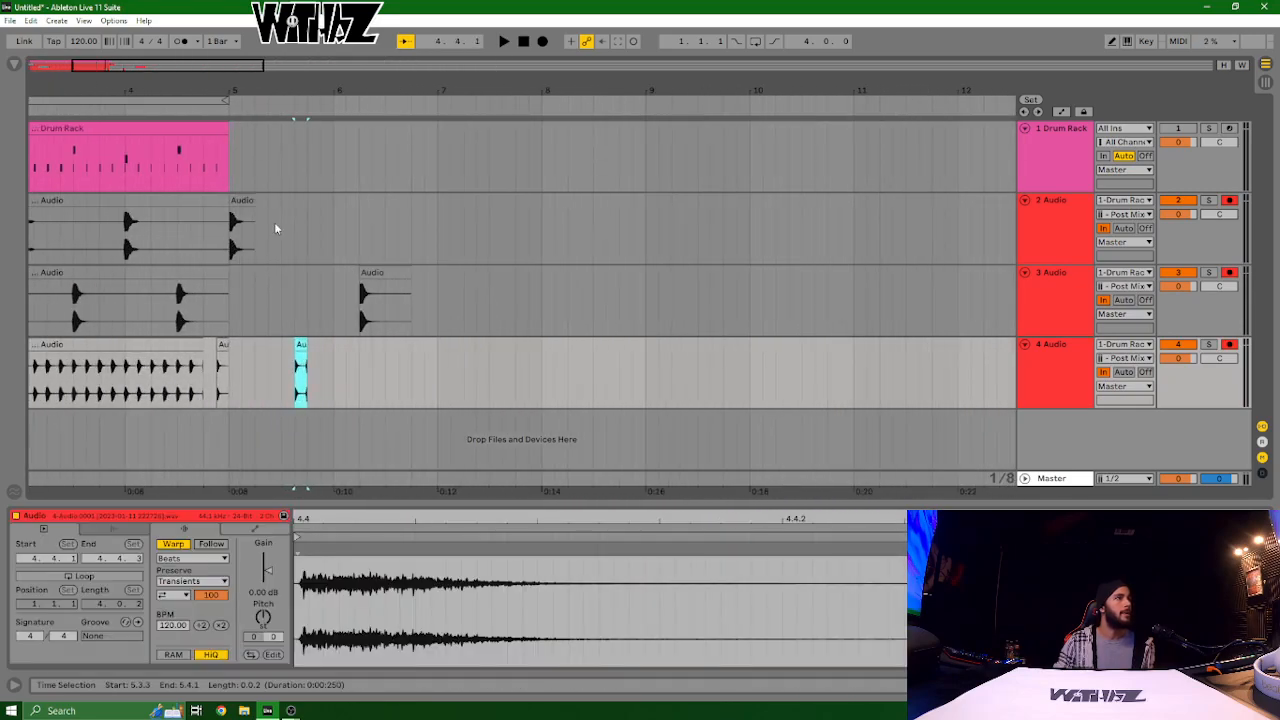
Step: Line up the extracted kick, clap and hi-hat slices so that all three start at 6.1.1
left_click_drag(237, 233, 313, 233)
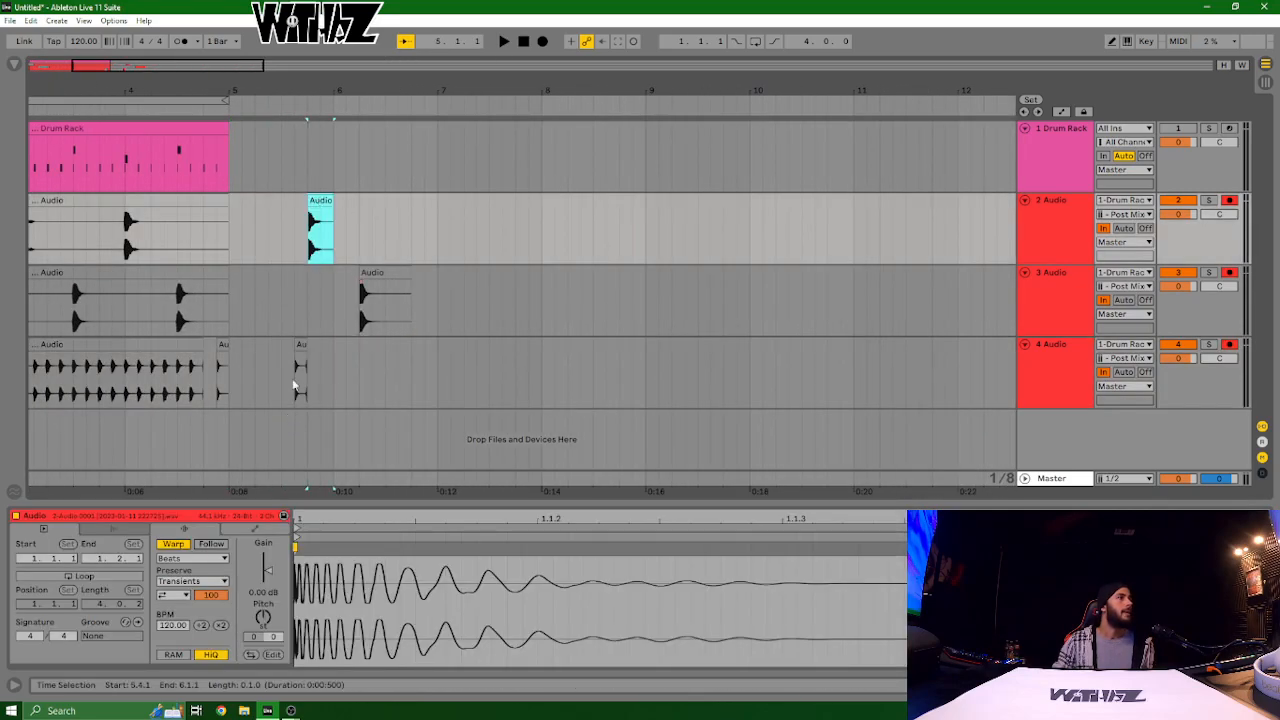
left_click_drag(298, 345, 339, 347)
left_click_drag(315, 202, 346, 202)
left_click_drag(388, 274, 366, 278)
left_click_drag(307, 93, 450, 94)
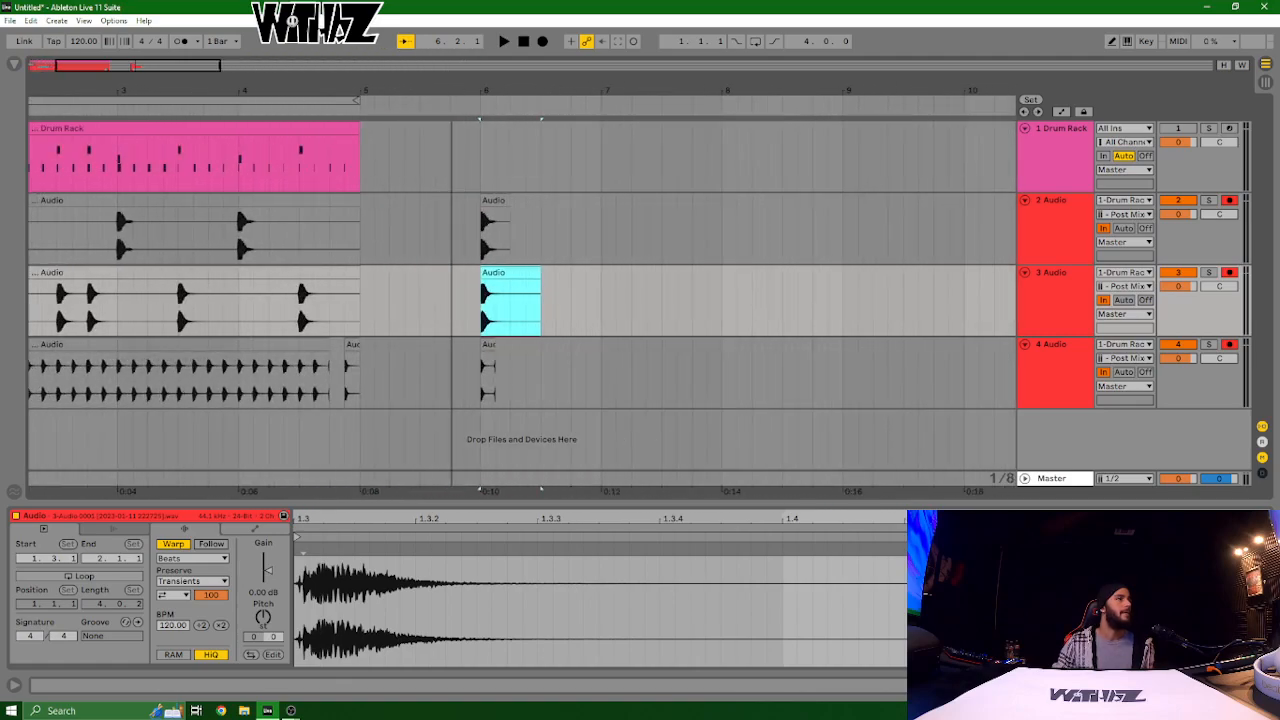
Step: Audition the extracted kick slice at 6.1.1, first with all tracks active and again with track 2 soloed
left_click(509, 201)
key("space")
key("space")
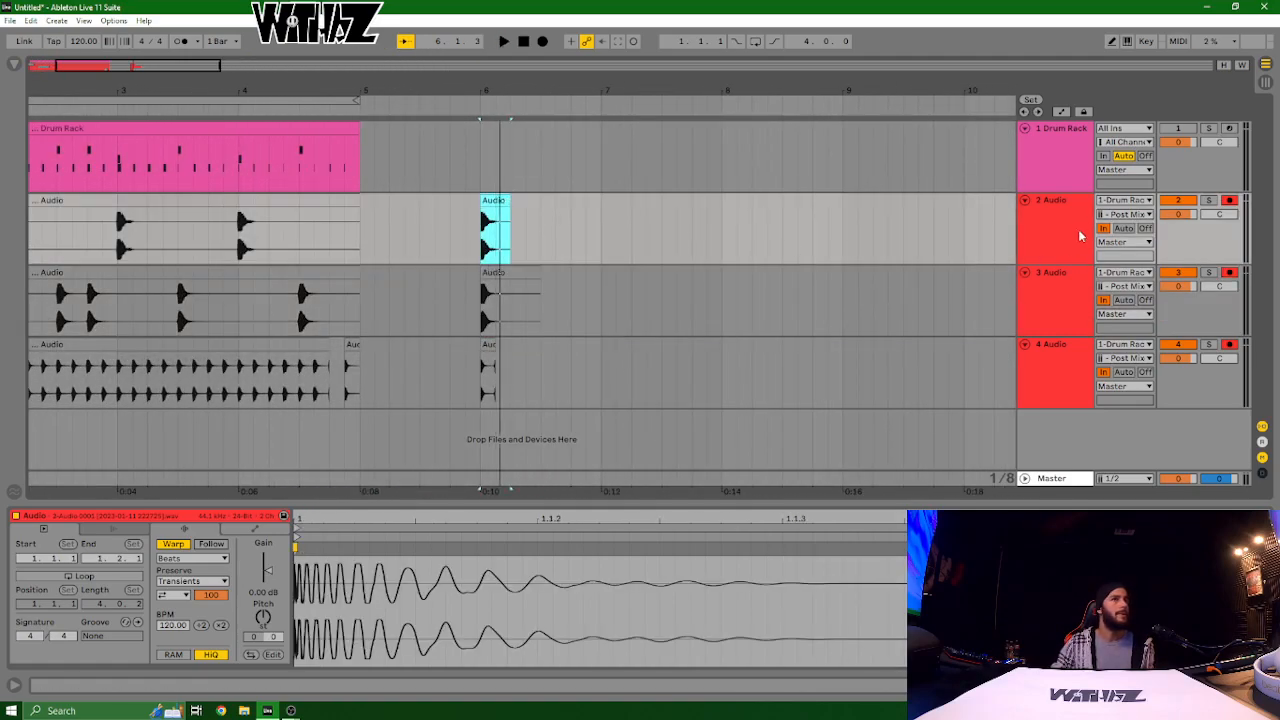
left_click(1208, 200)
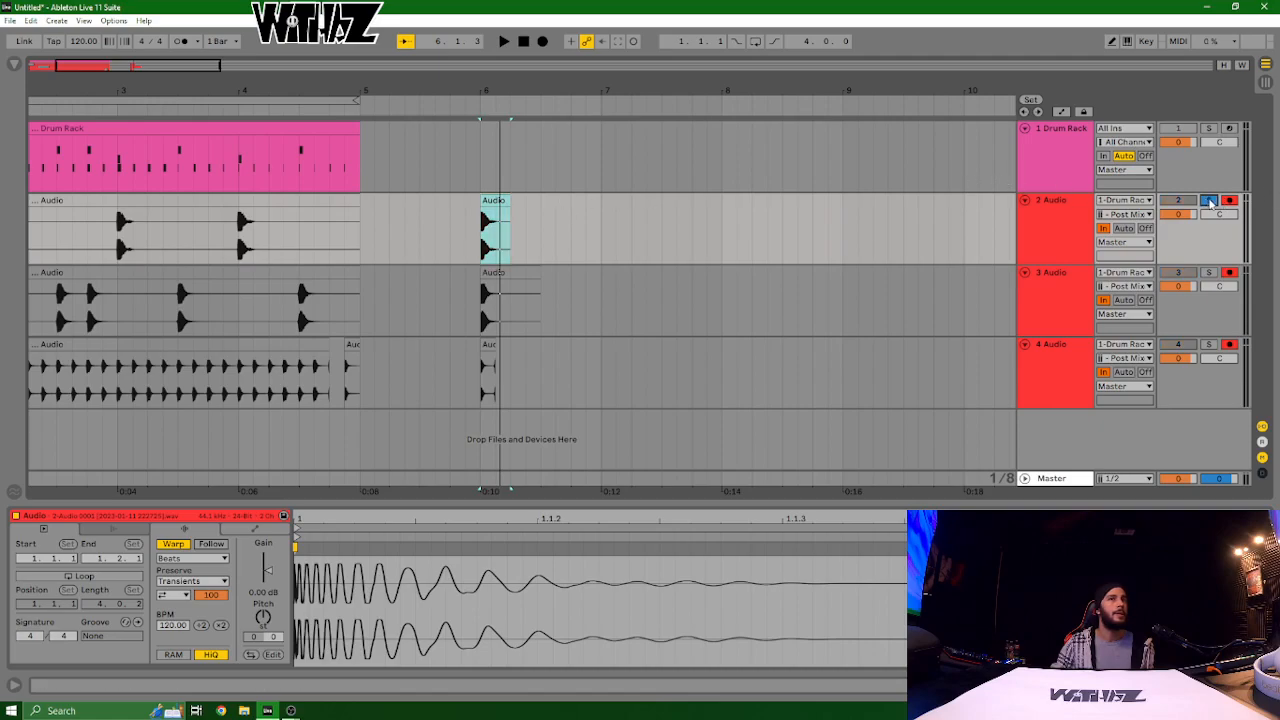
key("space")
key("space")
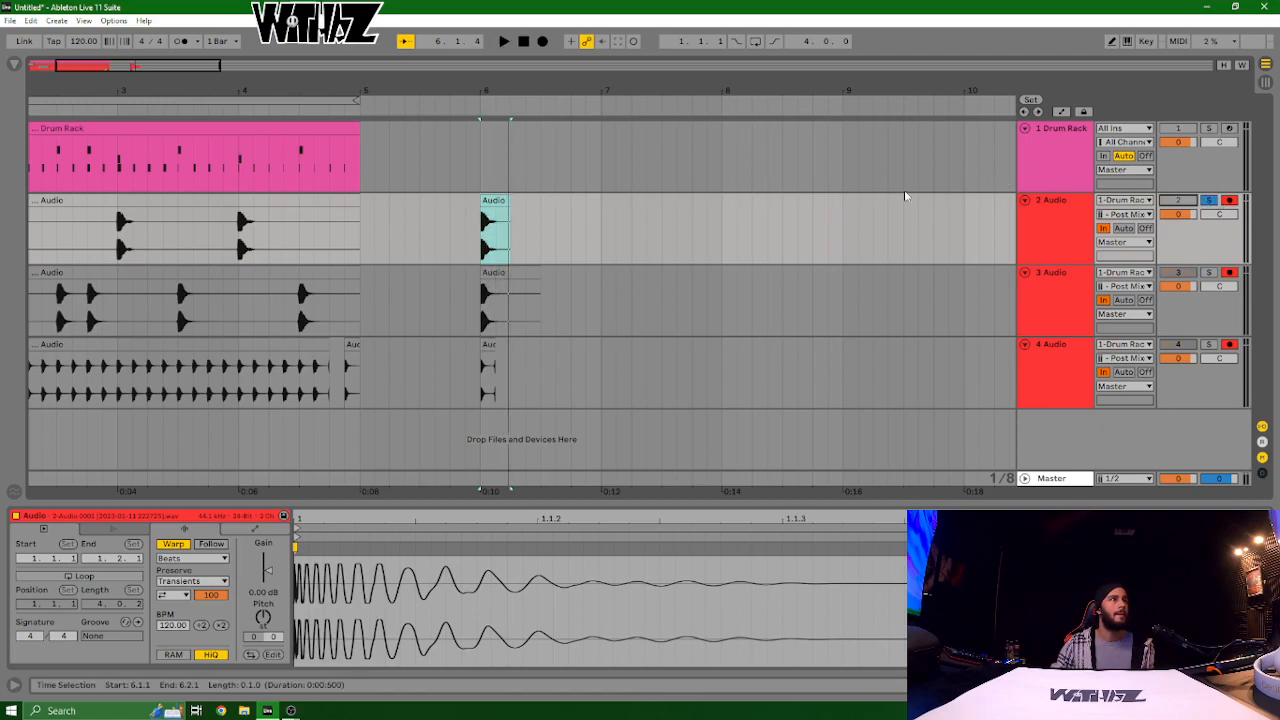
left_click(495, 201)
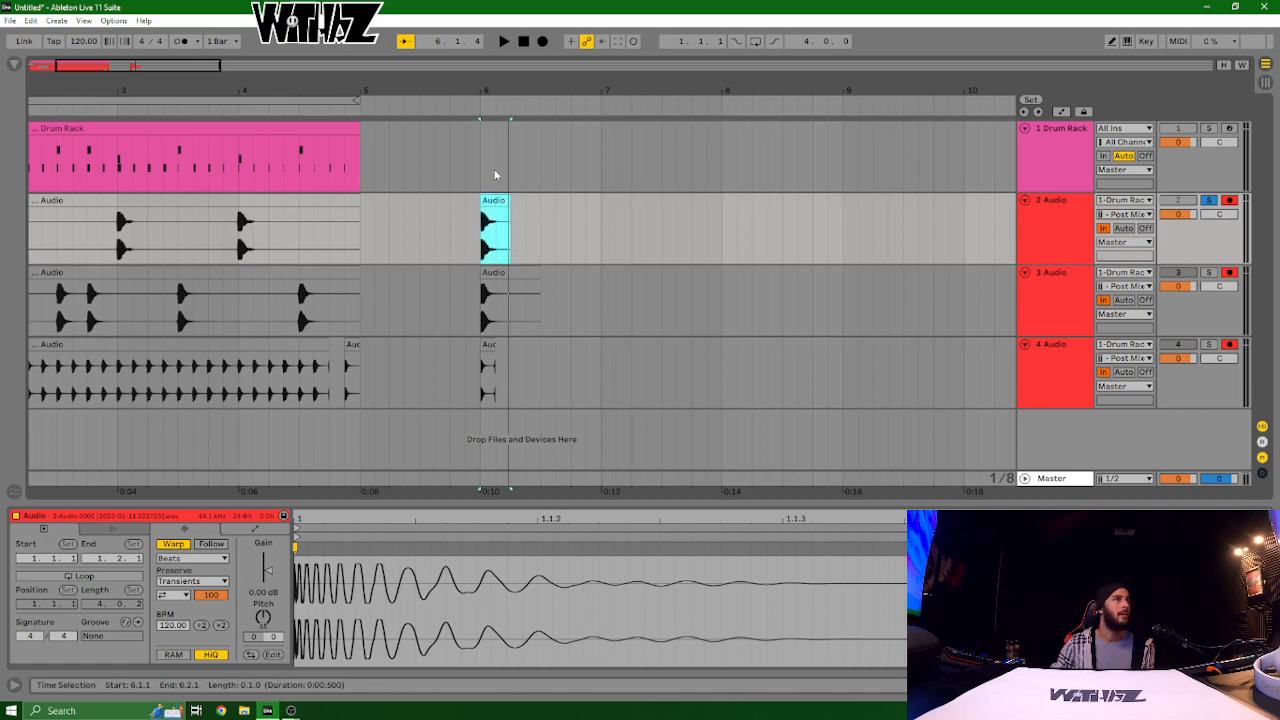
key("0")
key("0")
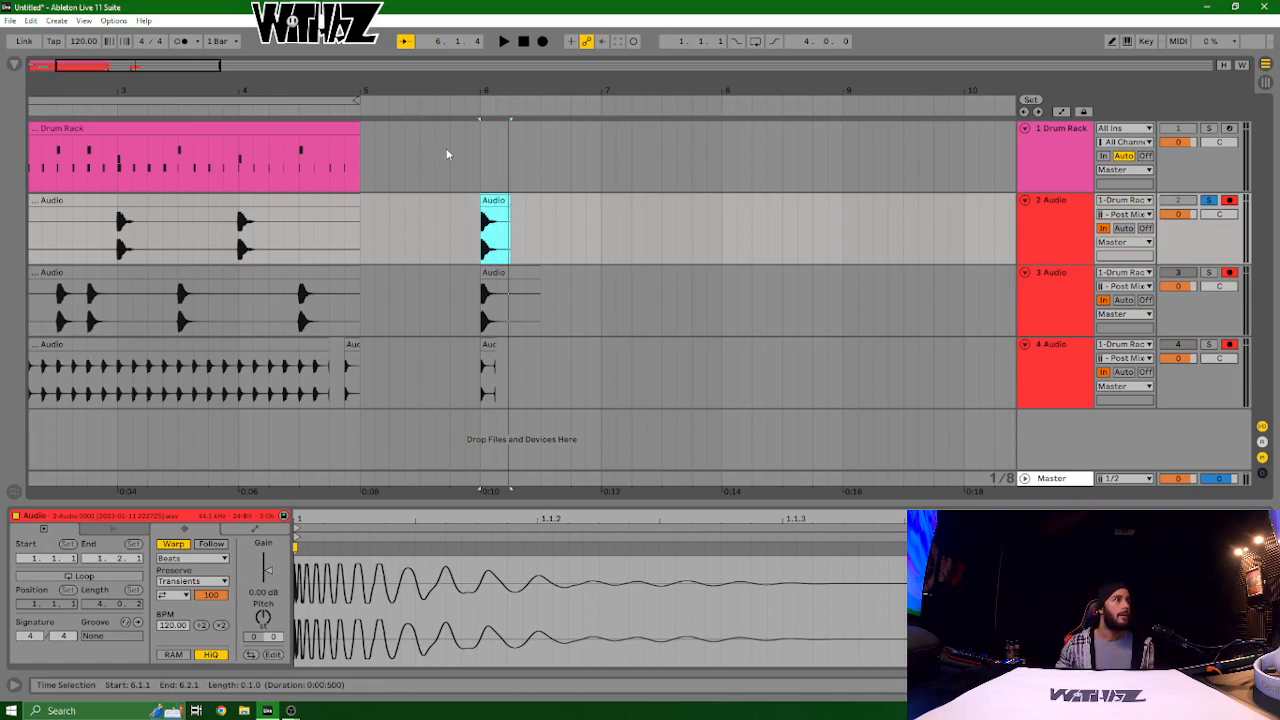
Step: Take track 2 out of solo and set monitoring to Off on audio tracks 2, 3 and 4
left_click(1206, 200)
left_click(1145, 228)
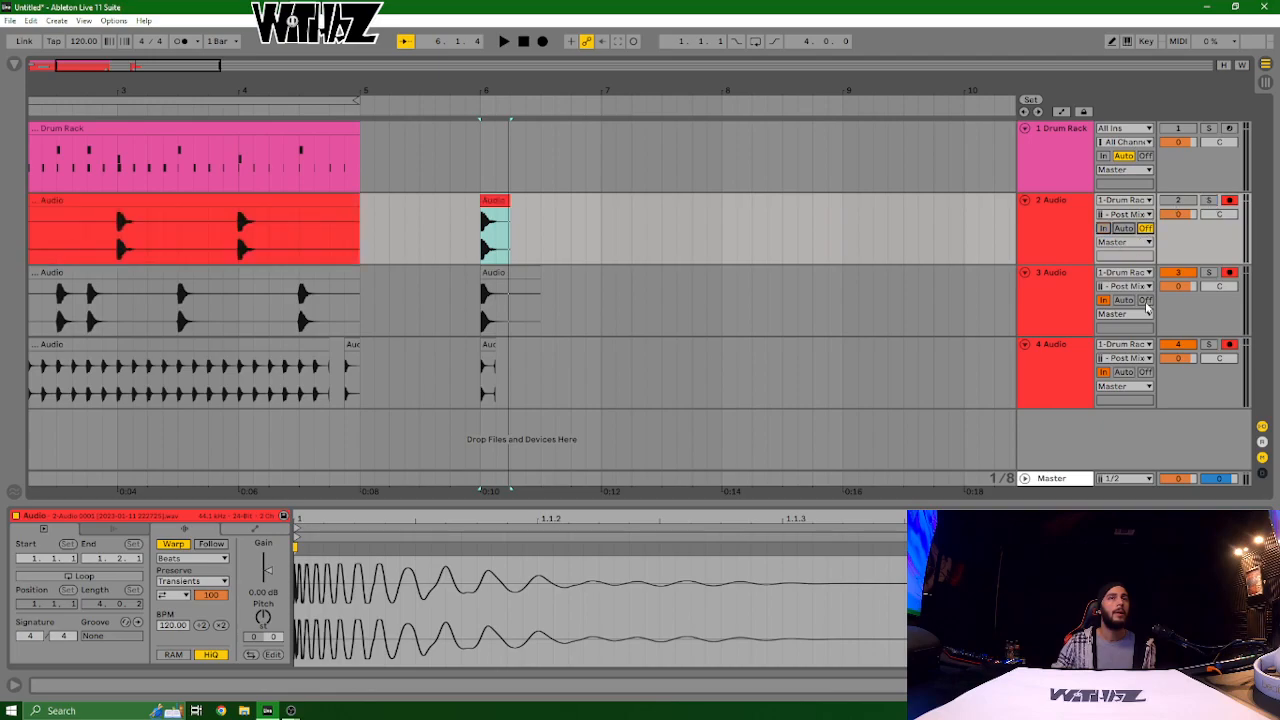
left_click(1146, 300)
left_click(1146, 372)
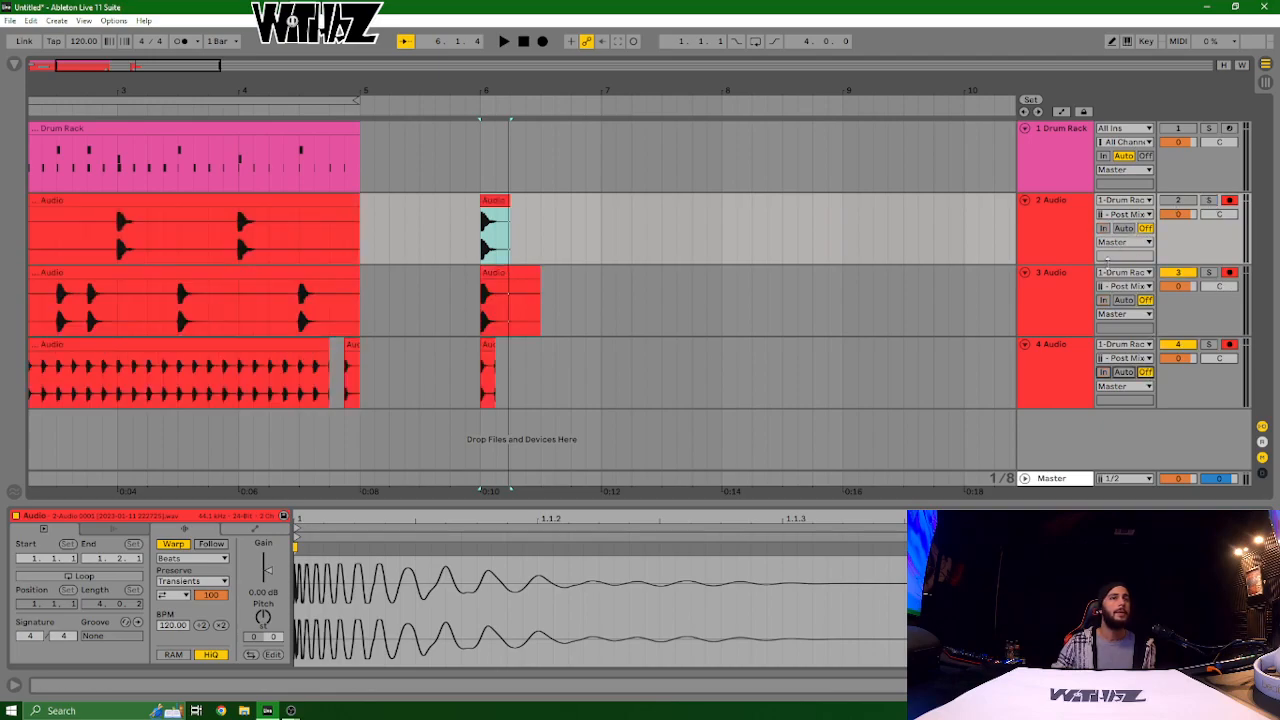
Step: Audition the kick, clap and hi-hat slices at 6.1.1 one at a time by soloing tracks 2, 3 and 4 in turn
left_click(489, 204)
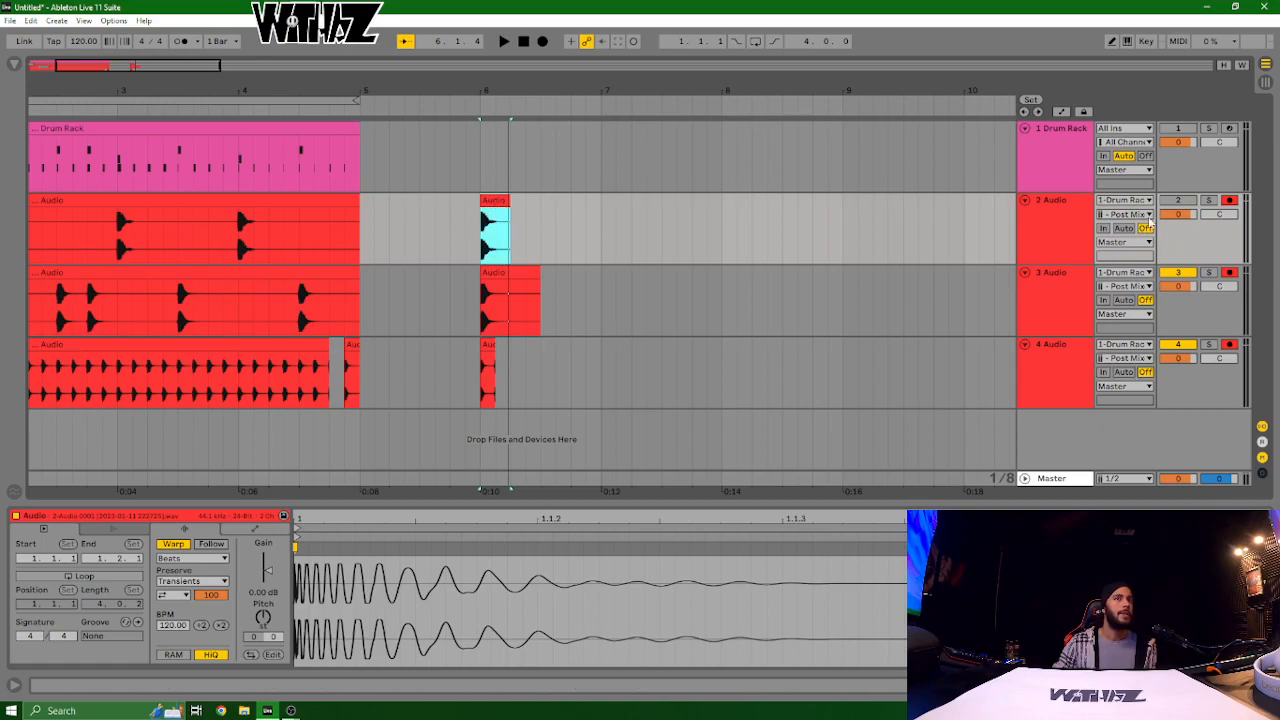
left_click(1209, 201)
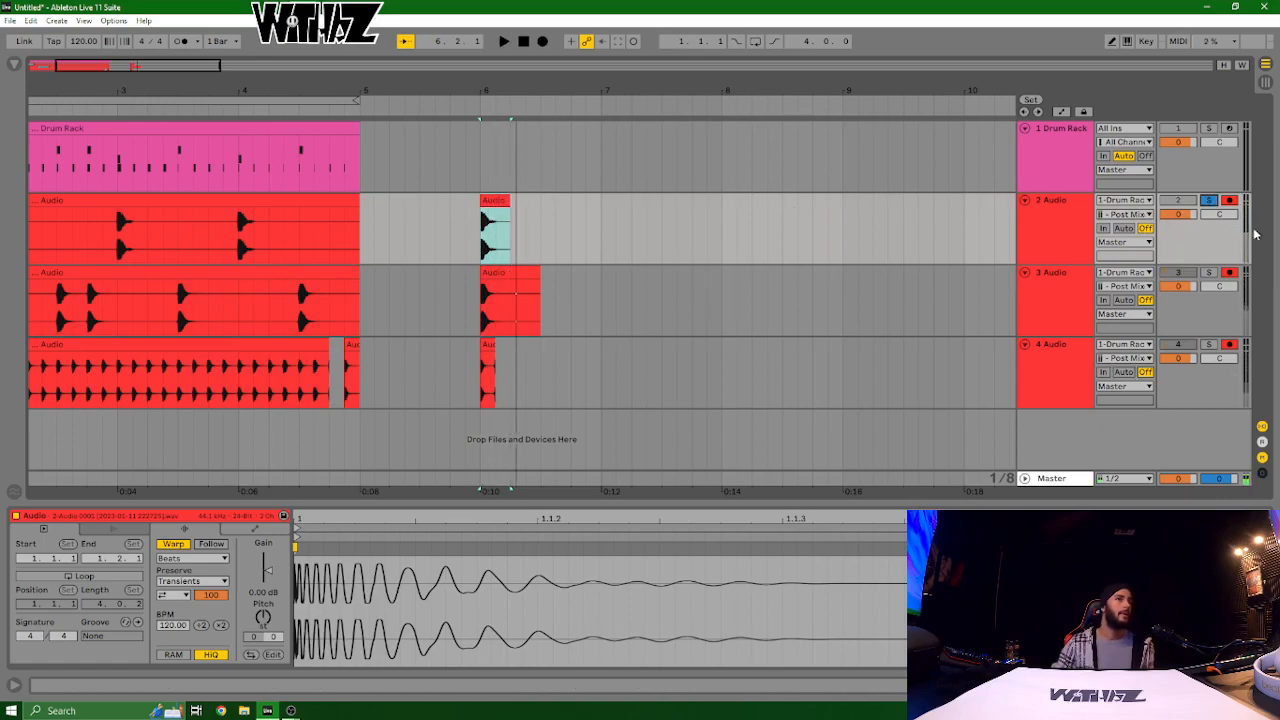
left_click(1209, 273)
key("space")
key("space")
left_click(1210, 345)
key("space")
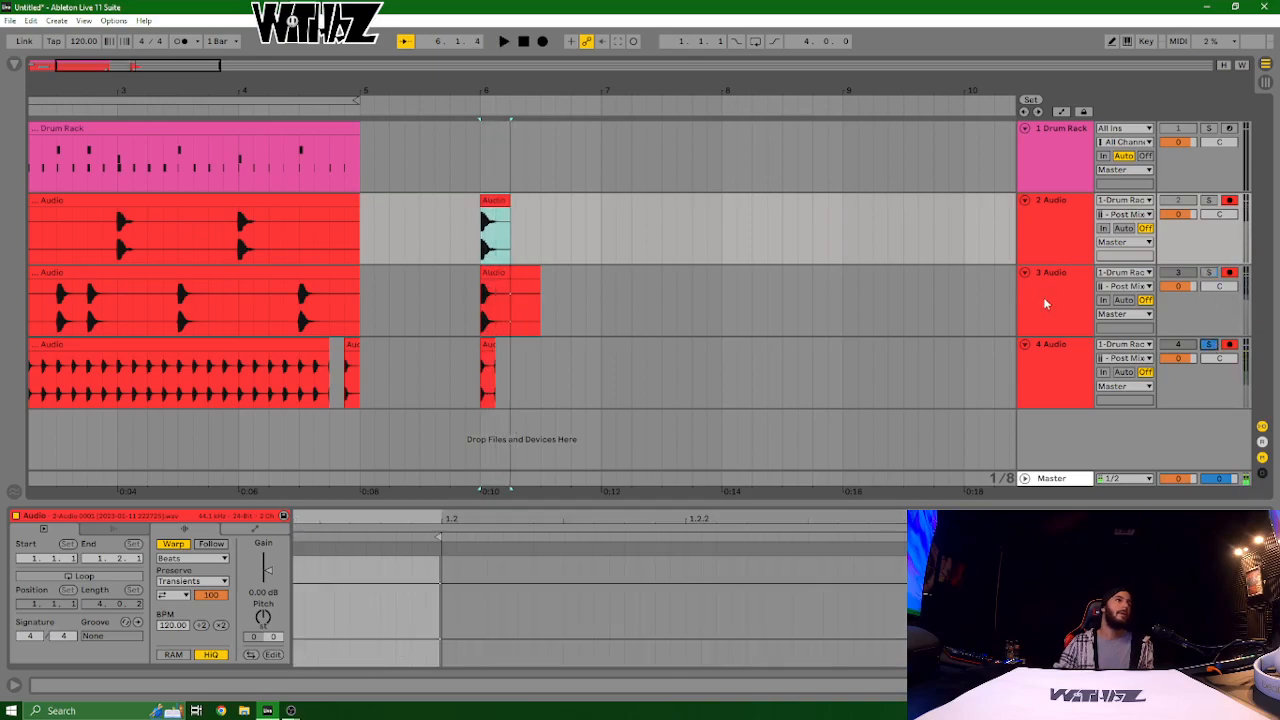
Step: Select the remaining kick recording on track 2, from 1.2.1 to 5.1.1
left_click_drag(283, 90, 218, 84)
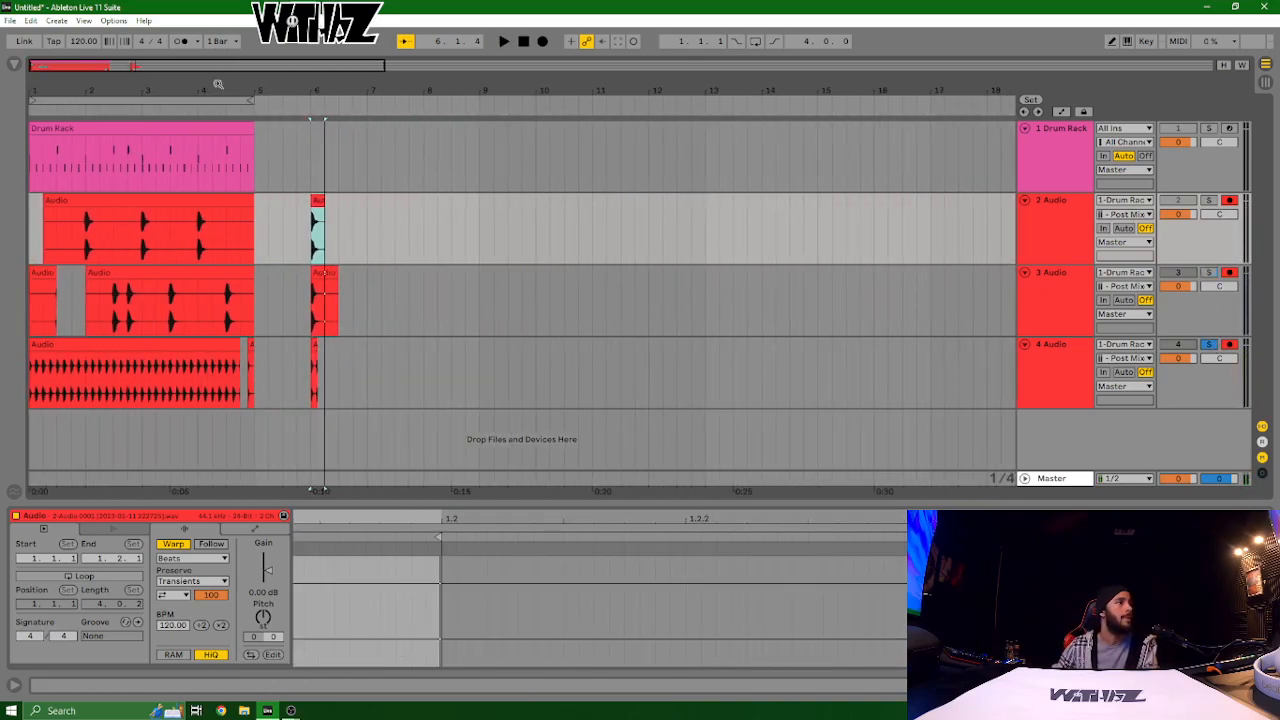
left_click(99, 187)
left_click(138, 199)
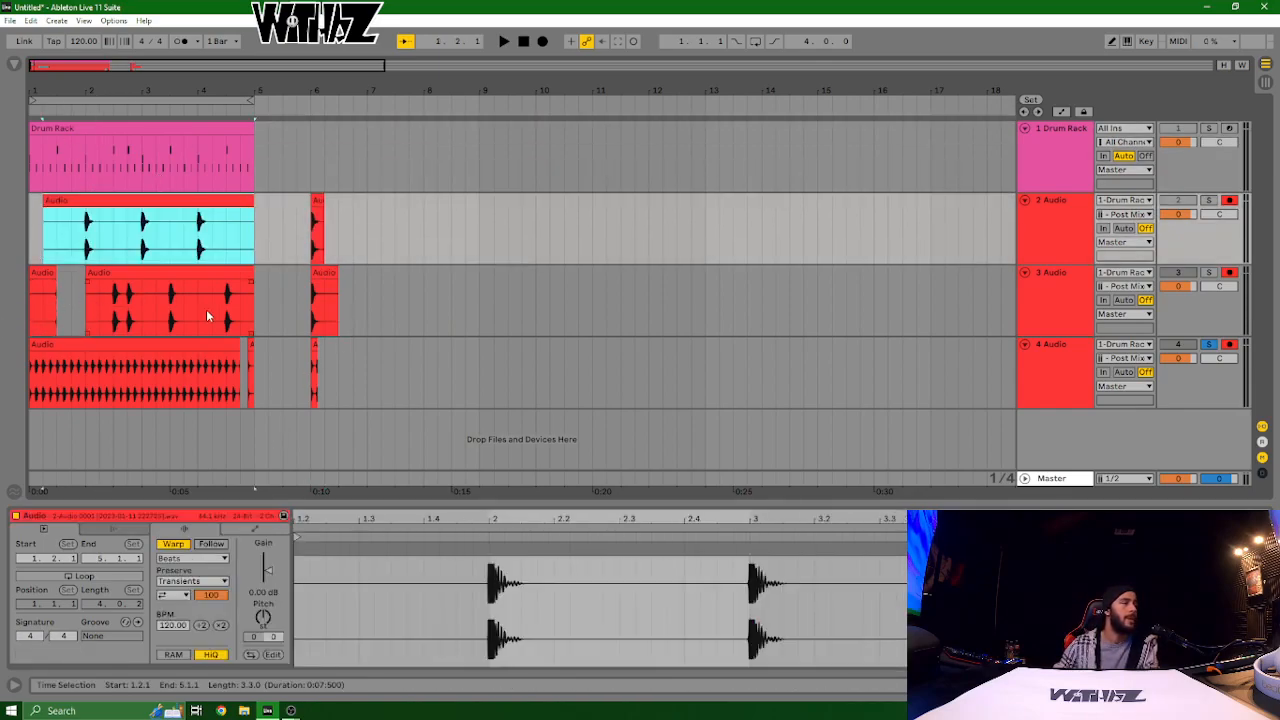
left_click_drag(144, 93, 144, 91)
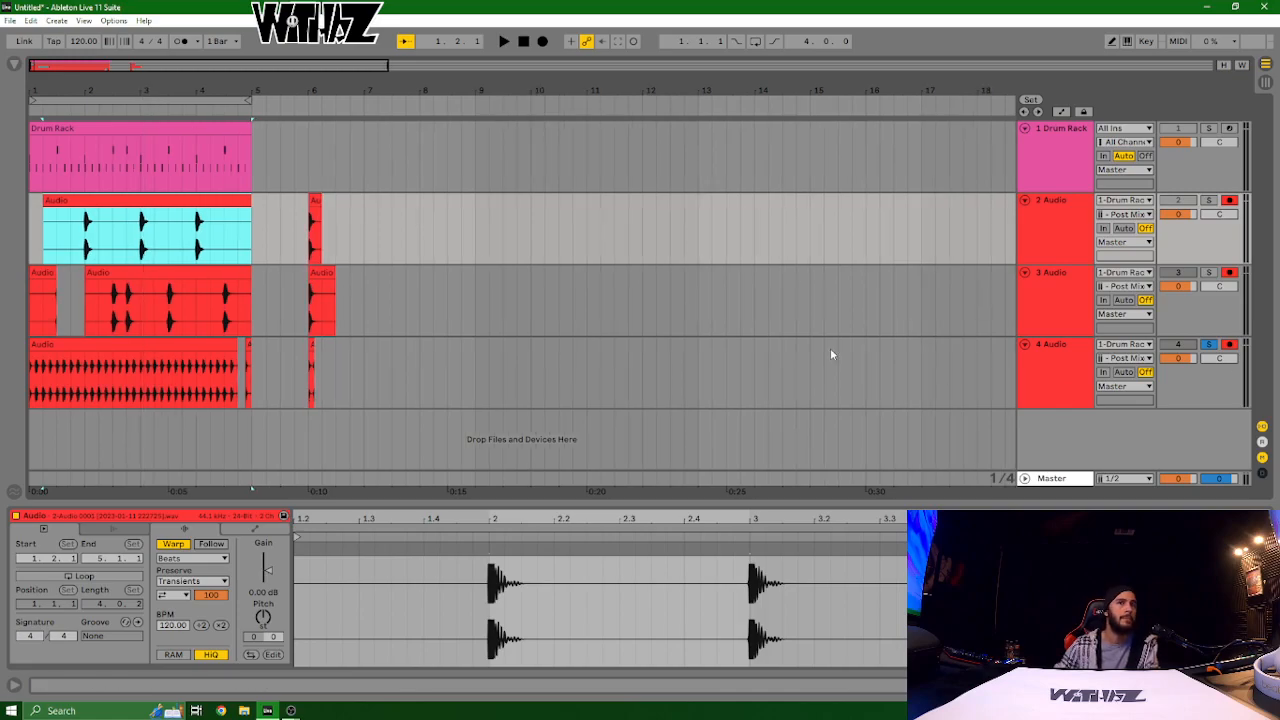